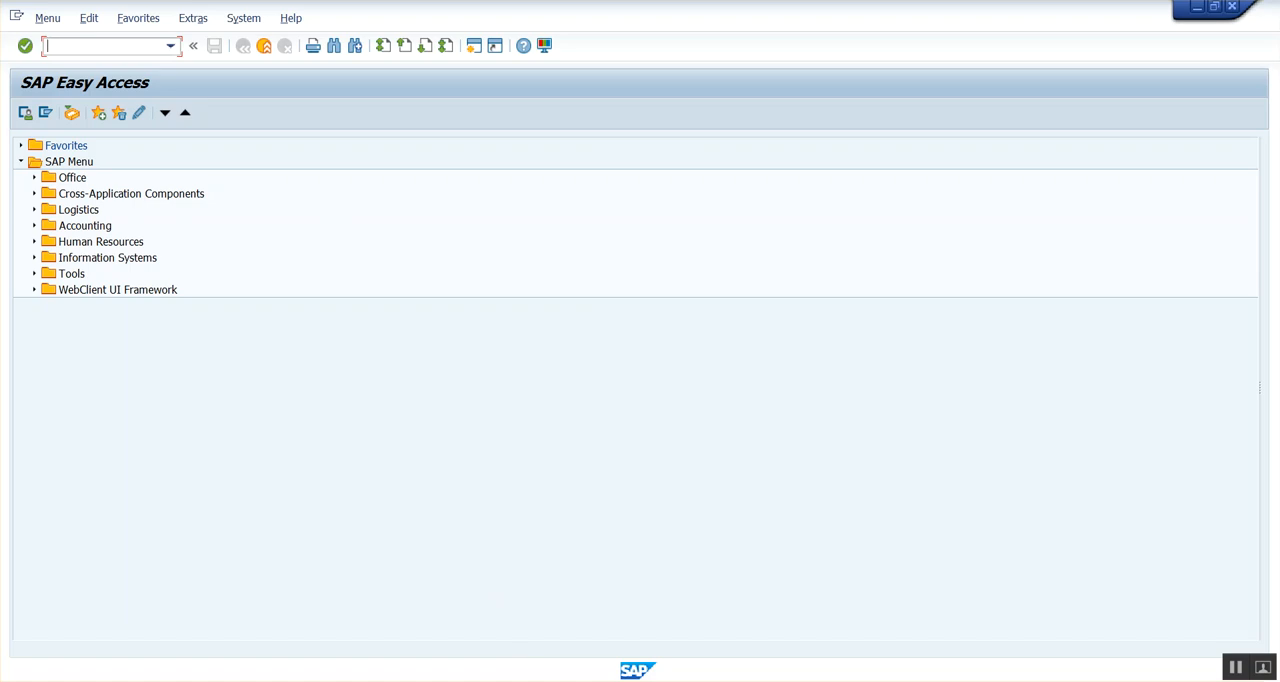
# Open the pricing procedures overview with transaction V/08.
pyautogui.click(497, 503)
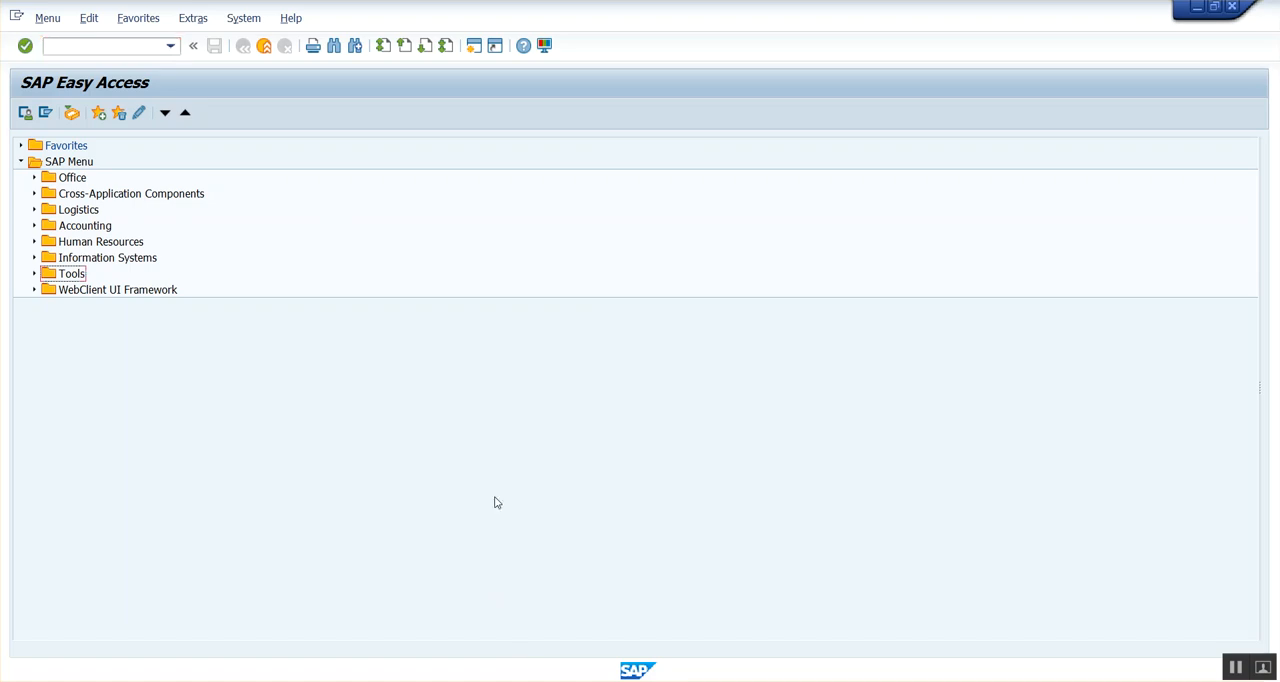
pyautogui.click(80, 44)
pyautogui.write('v/08')
pyautogui.press('Return')
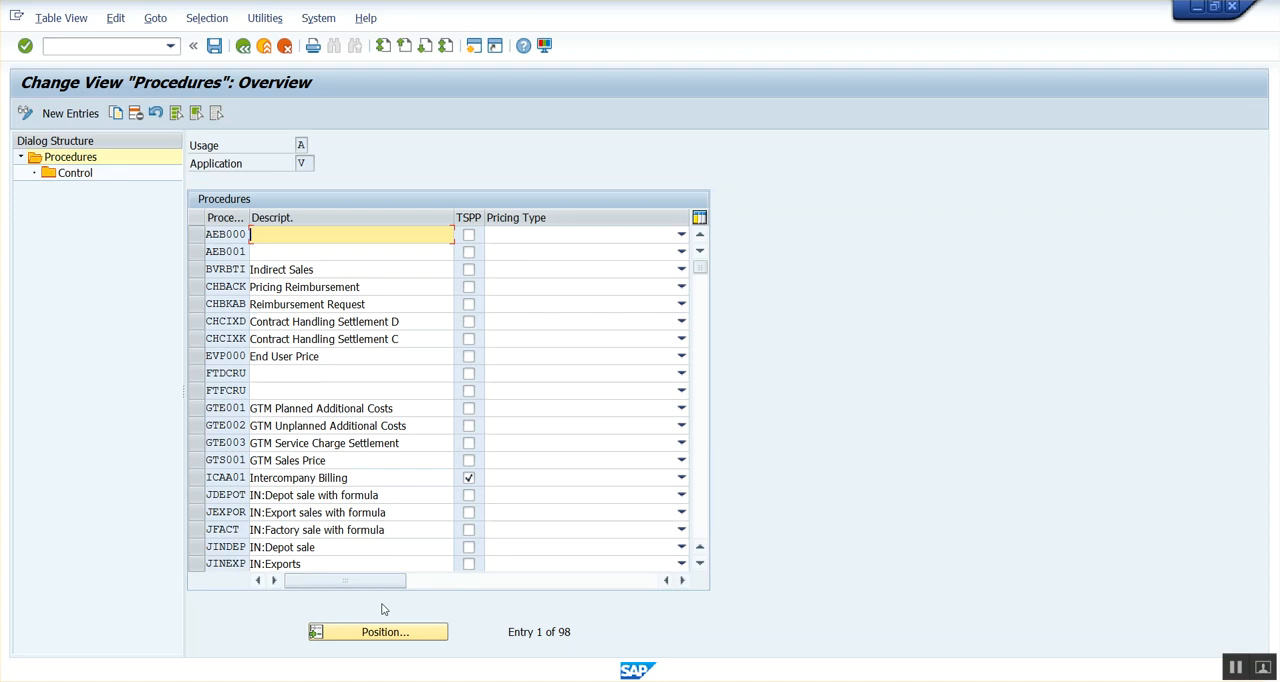
pyautogui.click(170, 47)
pyautogui.click(128, 60)
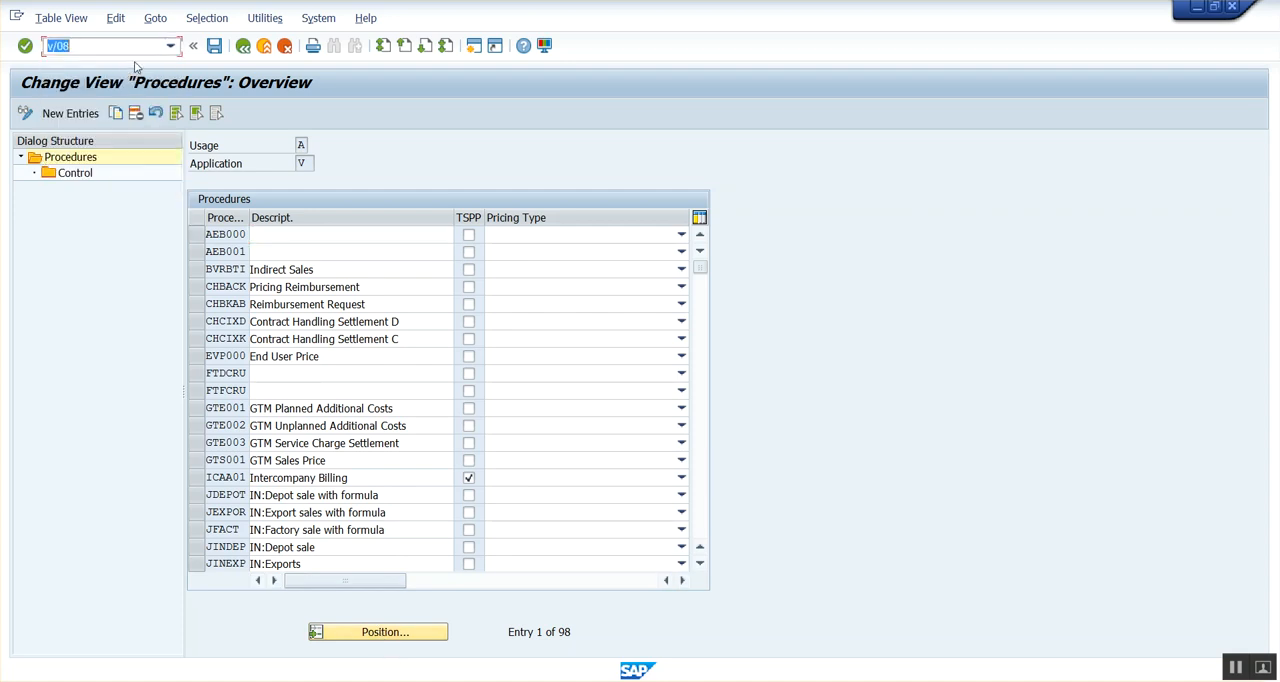
pyautogui.click(112, 49)
# Find pricing procedure RVAA01 in the list and show its control steps in display mode.
pyautogui.click(402, 633)
pyautogui.write('RVAA01')
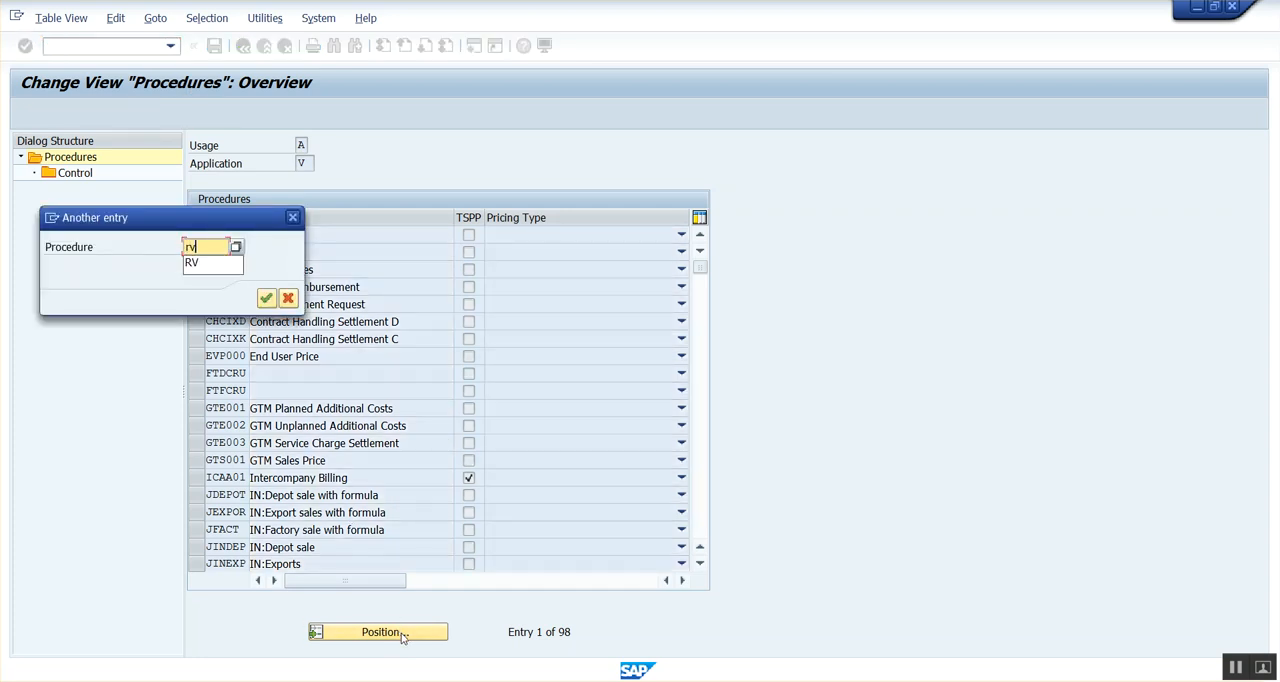
pyautogui.press('Return')
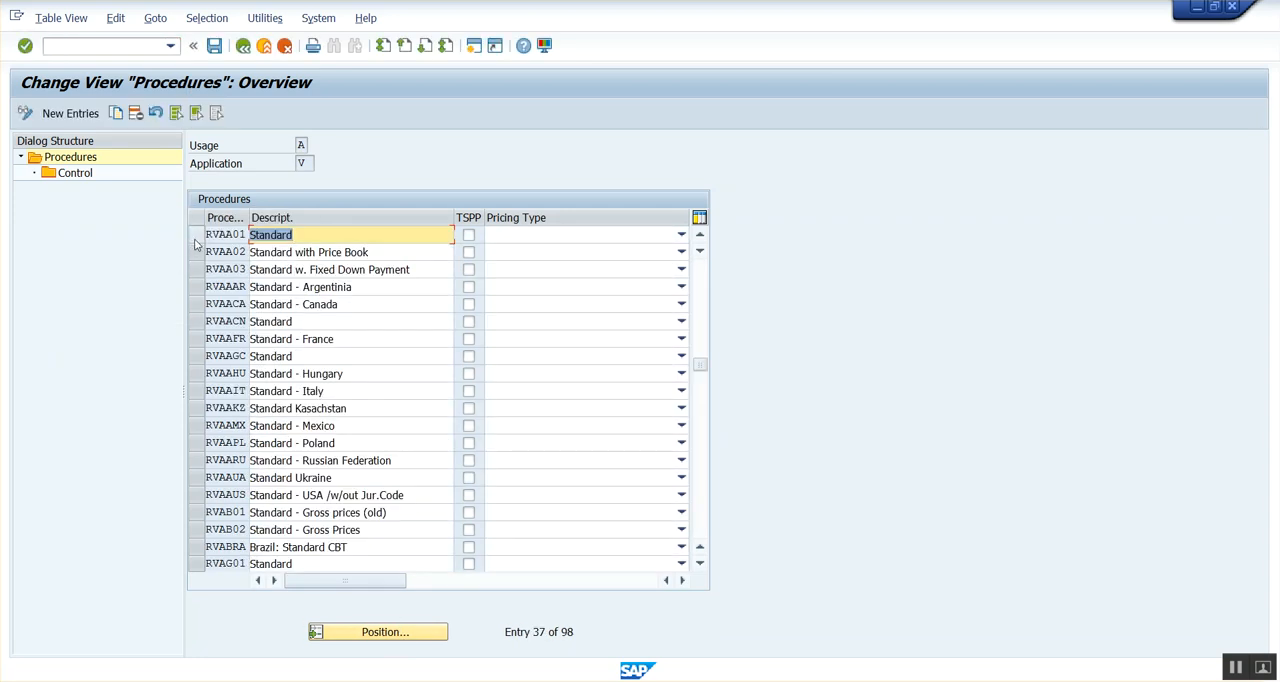
pyautogui.click(195, 235)
pyautogui.click(75, 176)
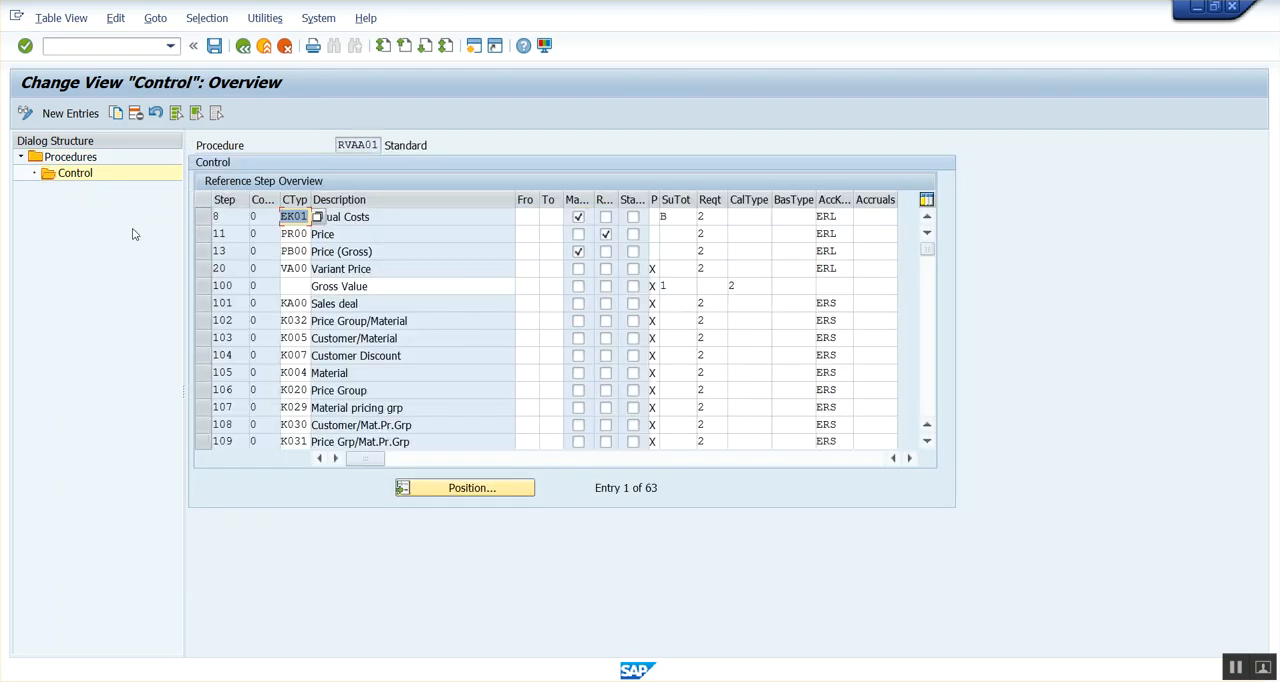
pyautogui.click(25, 114)
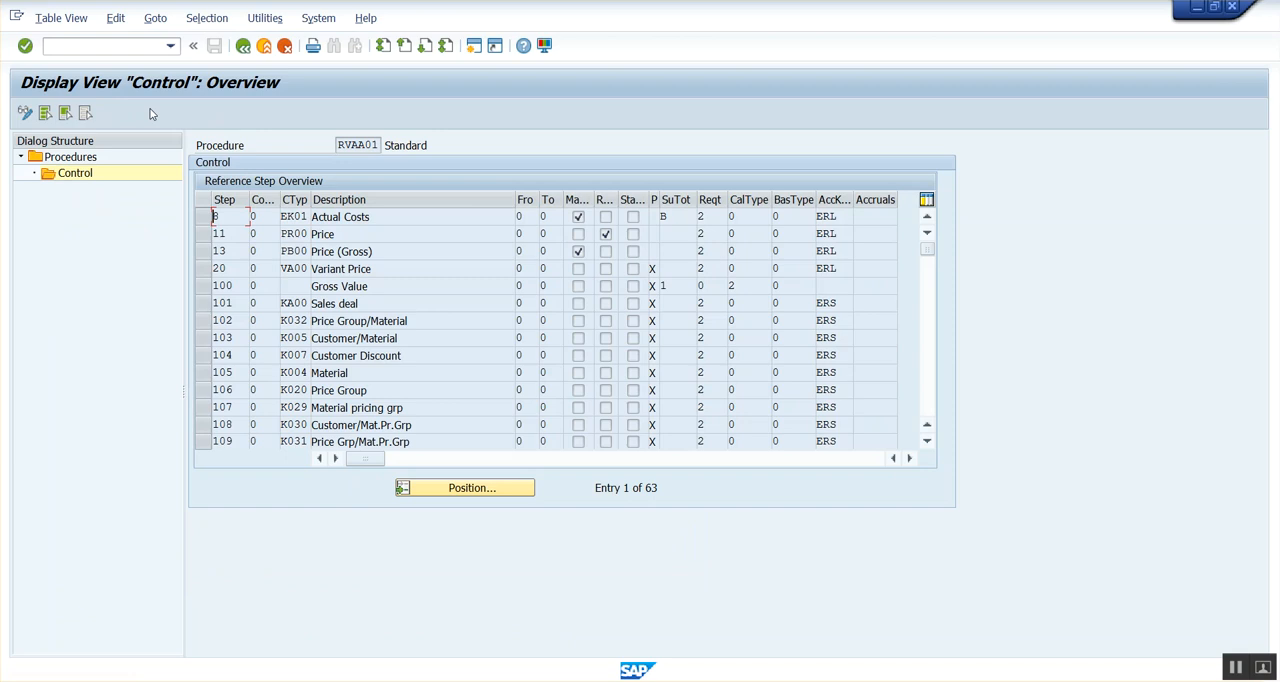
# Start transaction VA01 in a new session and begin a debit memo request with order type DR.
pyautogui.click(78, 43)
pyautogui.write('/nva01')
pyautogui.press('Return')
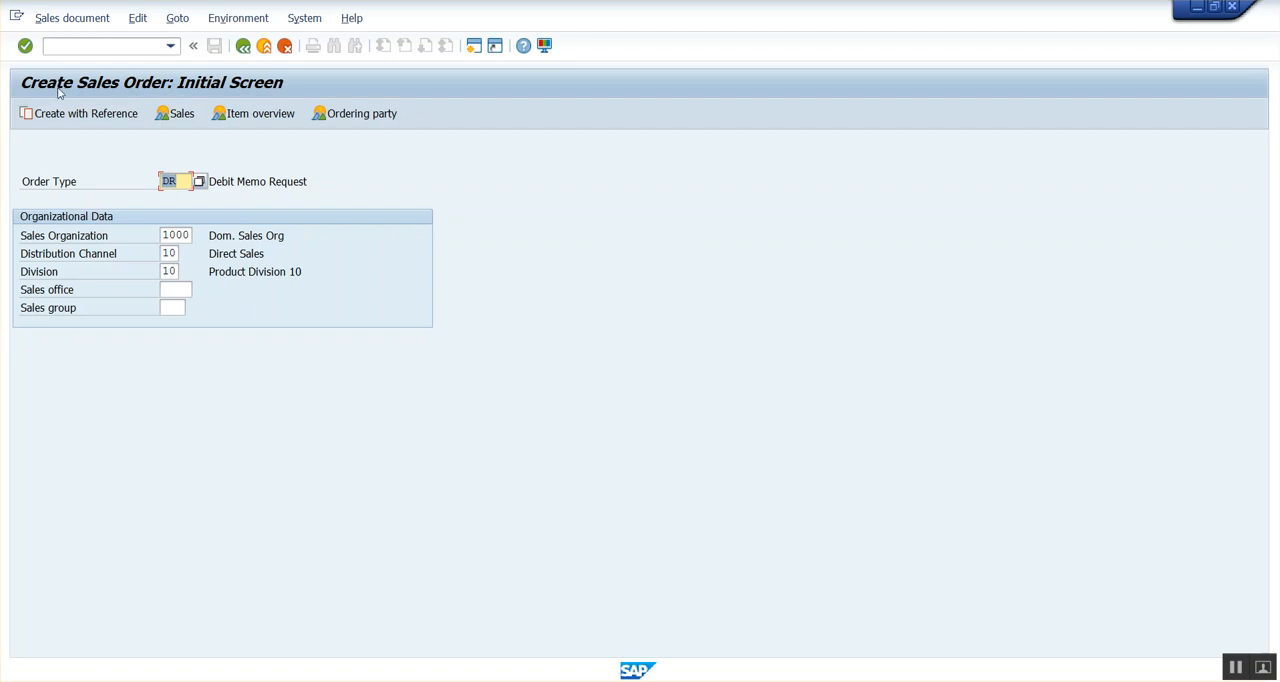
pyautogui.click(186, 181)
pyautogui.click(233, 181)
pyautogui.press('Return')
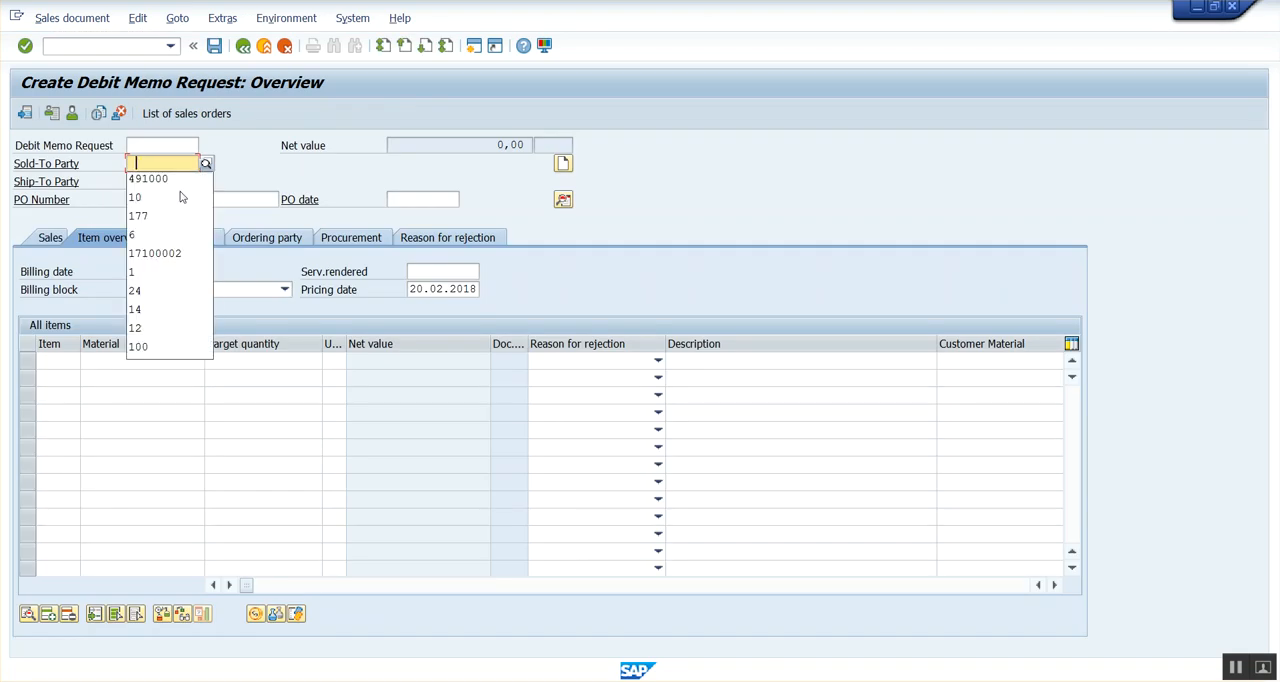
# Enter the sold-to party, the PO number and one item with material CB_FUJITSU_UB13 and target quantity 1.
pyautogui.click(148, 179)
pyautogui.click(137, 362)
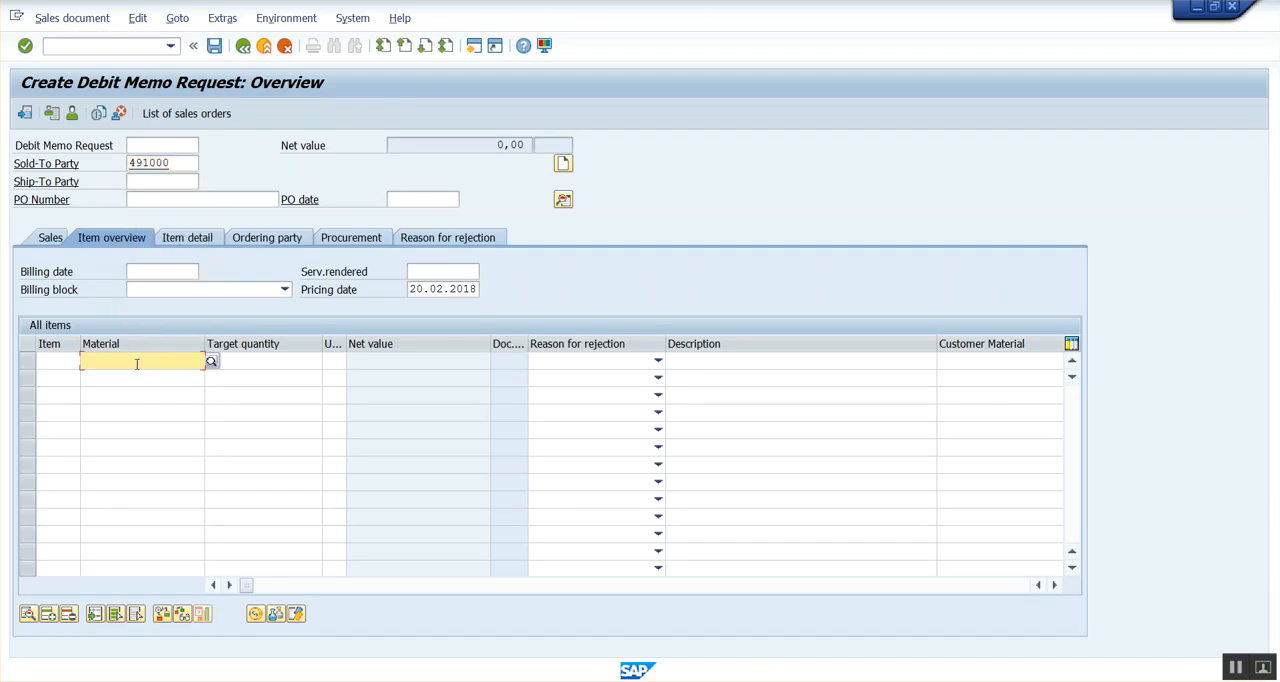
pyautogui.click(114, 384)
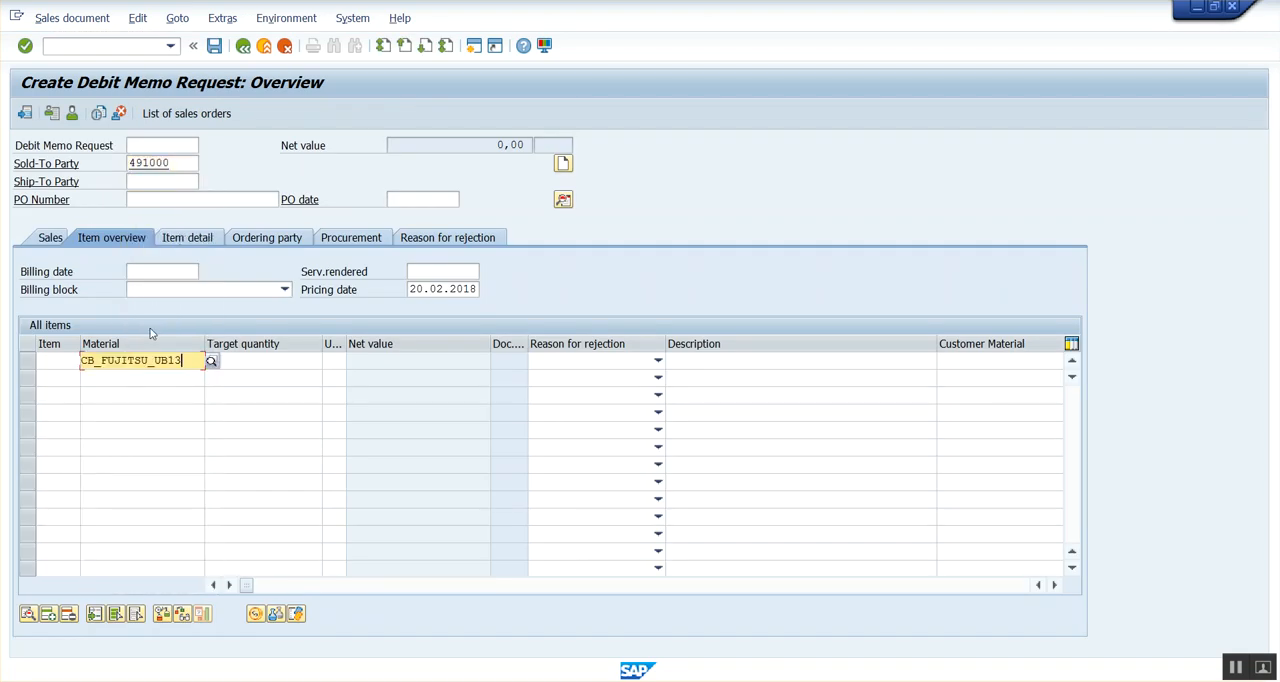
pyautogui.click(141, 198)
pyautogui.click(164, 221)
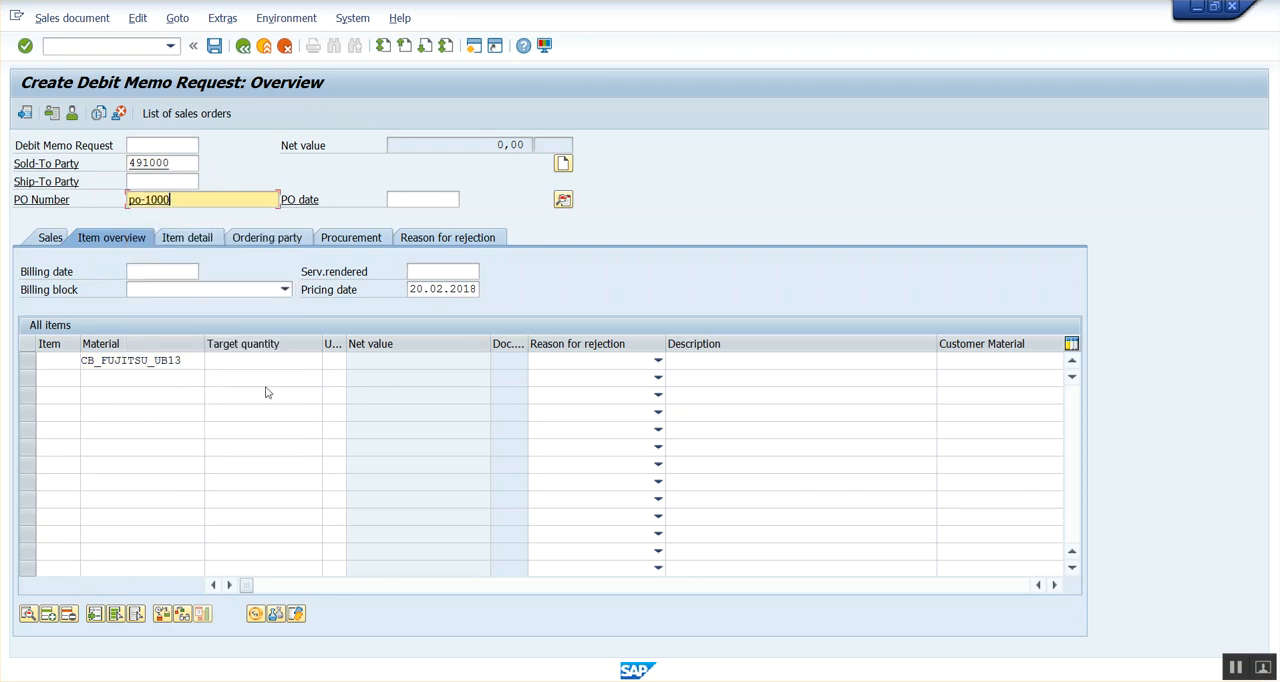
pyautogui.click(228, 362)
pyautogui.write('1')
pyautogui.press('Return')
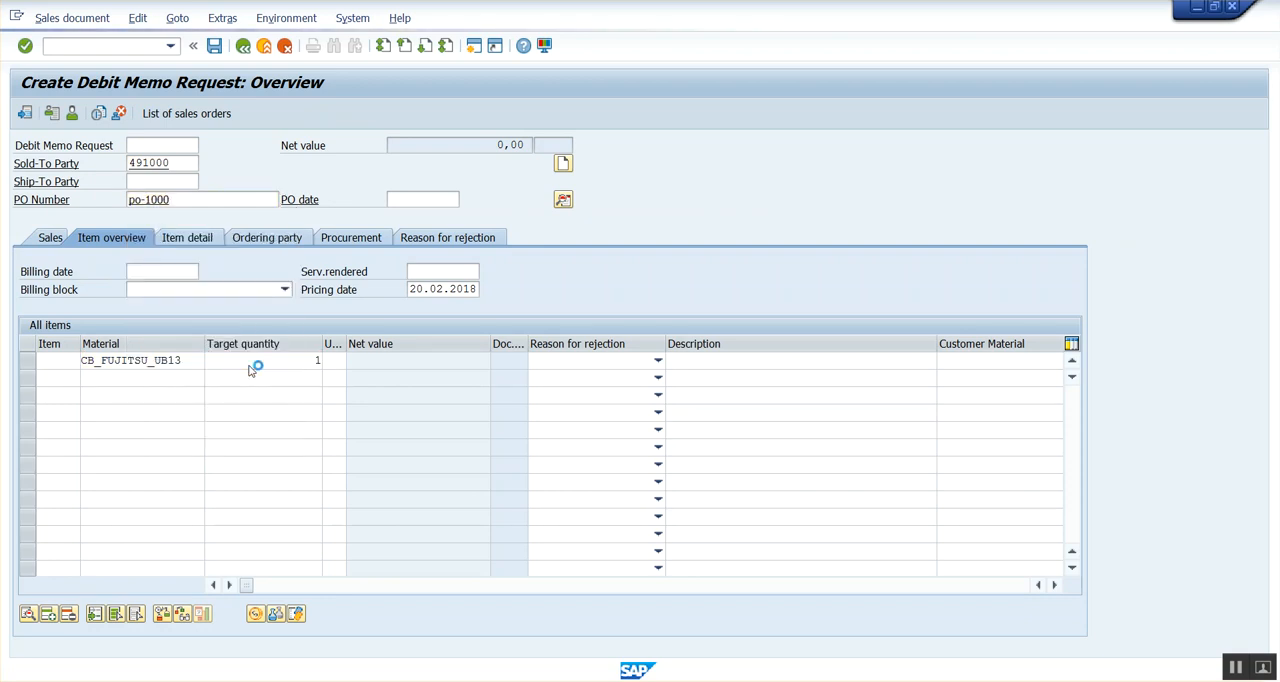
pyautogui.press('Return')
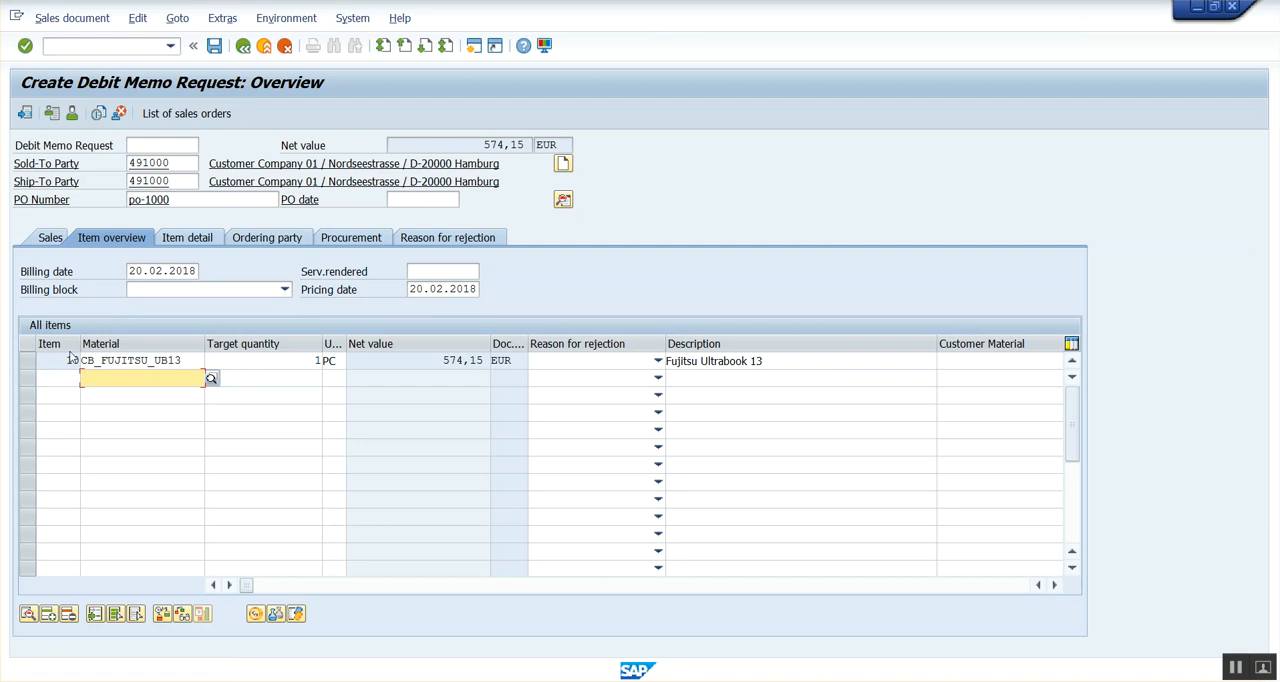
# Open the pricing conditions of item 10, examine their pricing analysis and return to the conditions.
pyautogui.doubleClick(462, 360)
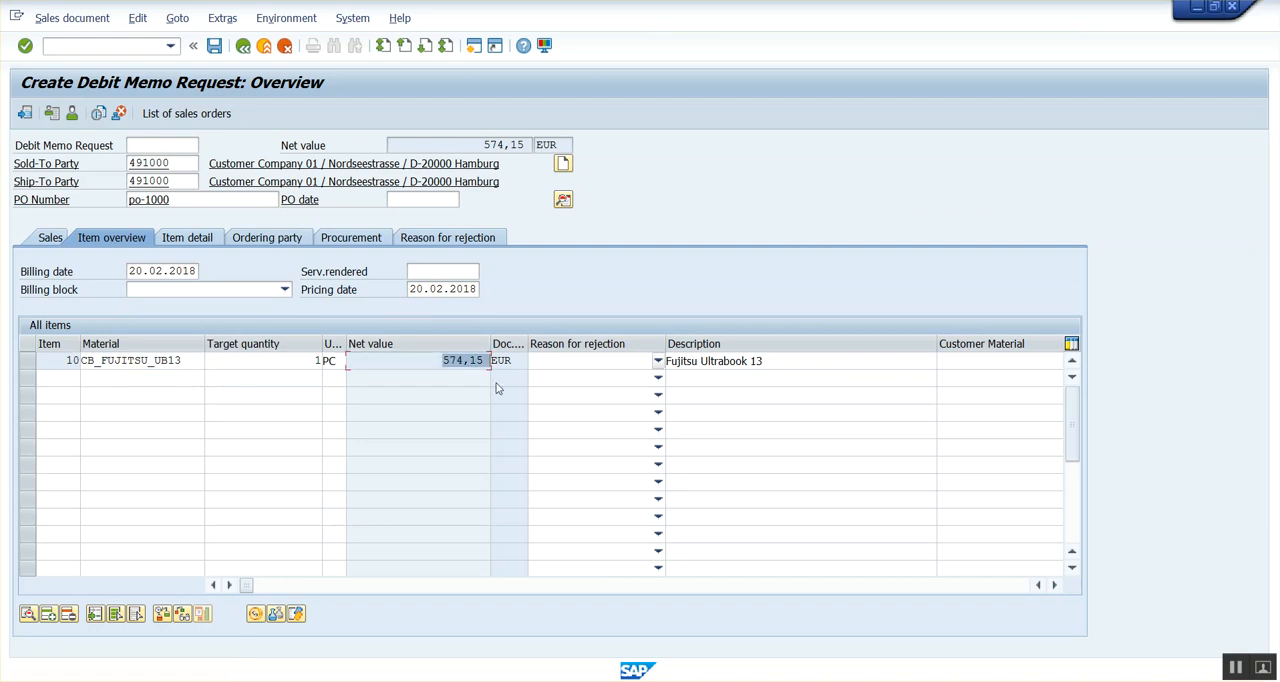
pyautogui.click(27, 360)
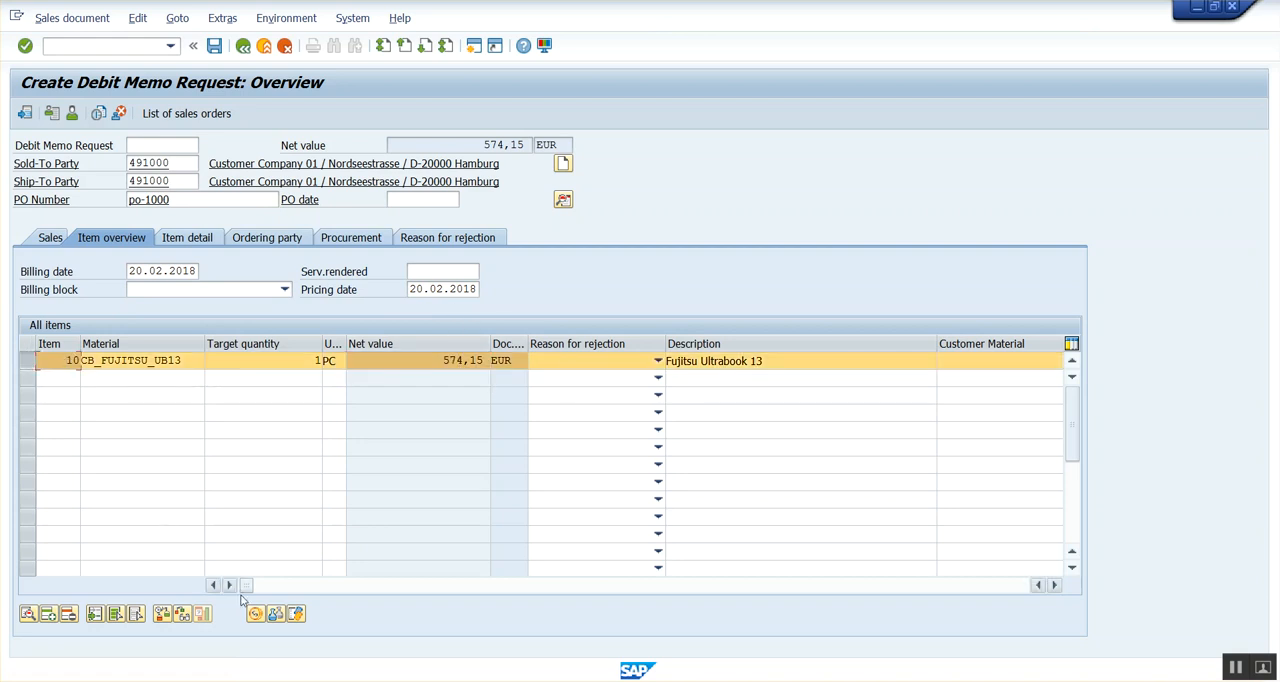
pyautogui.click(255, 613)
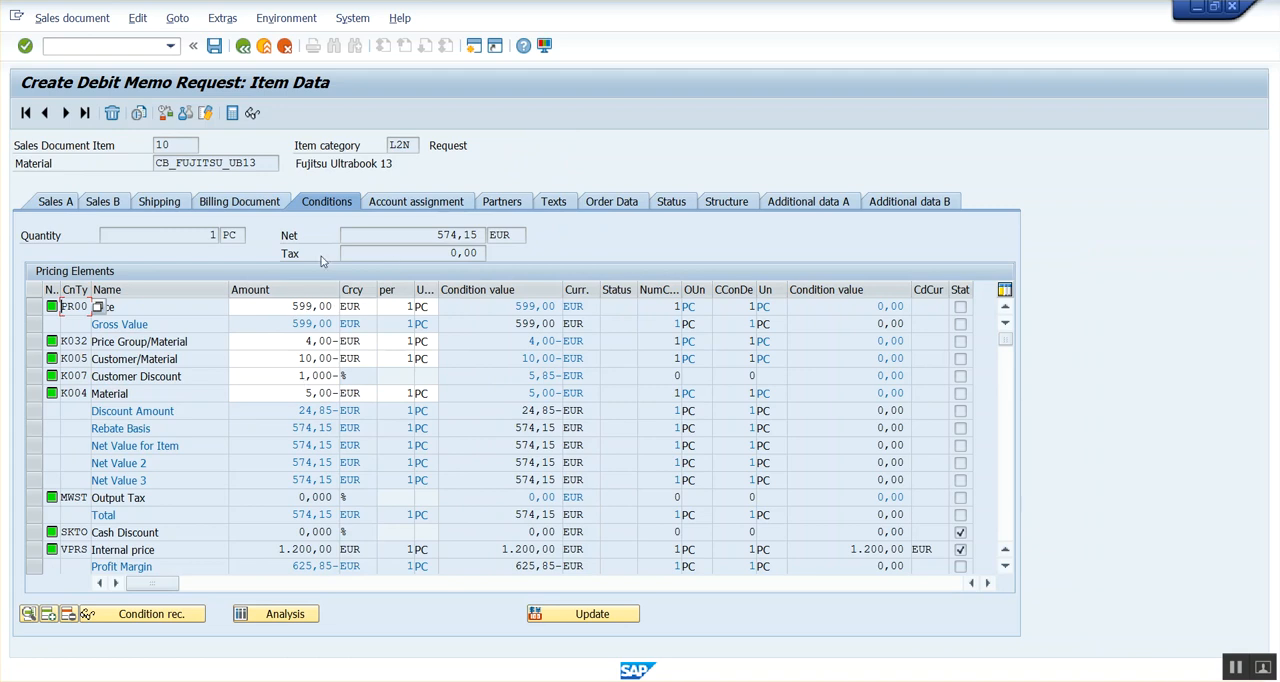
pyautogui.click(302, 613)
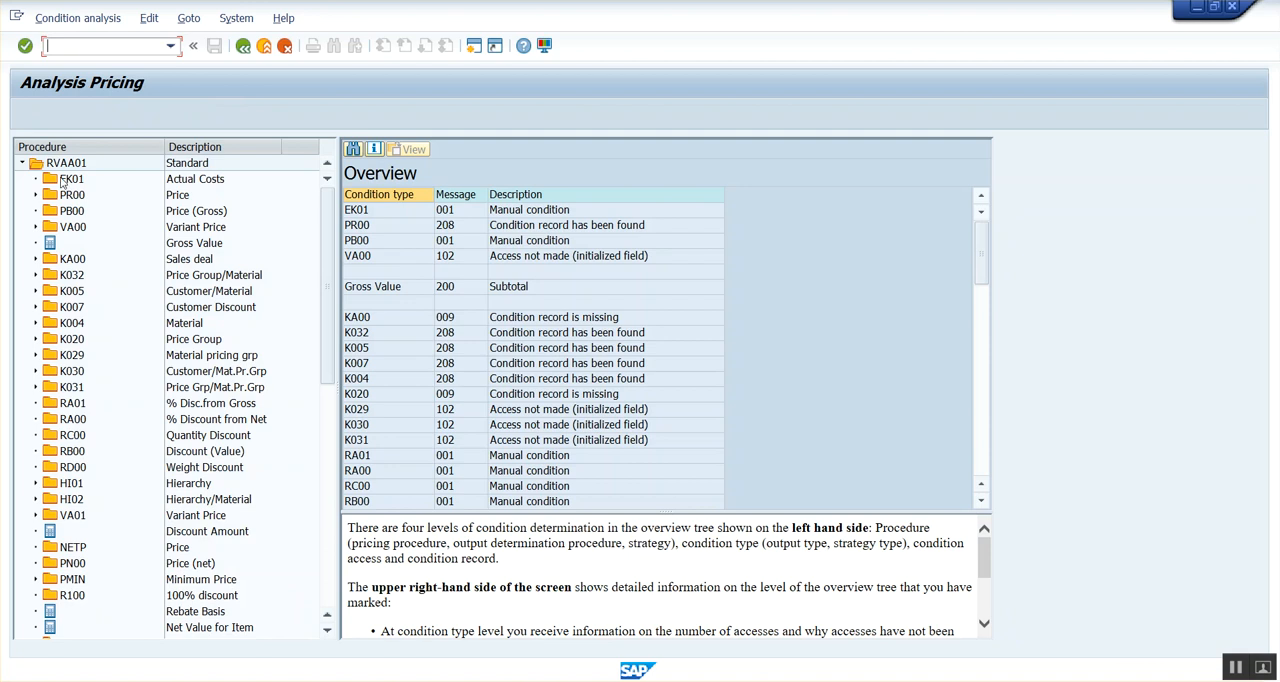
pyautogui.click(242, 46)
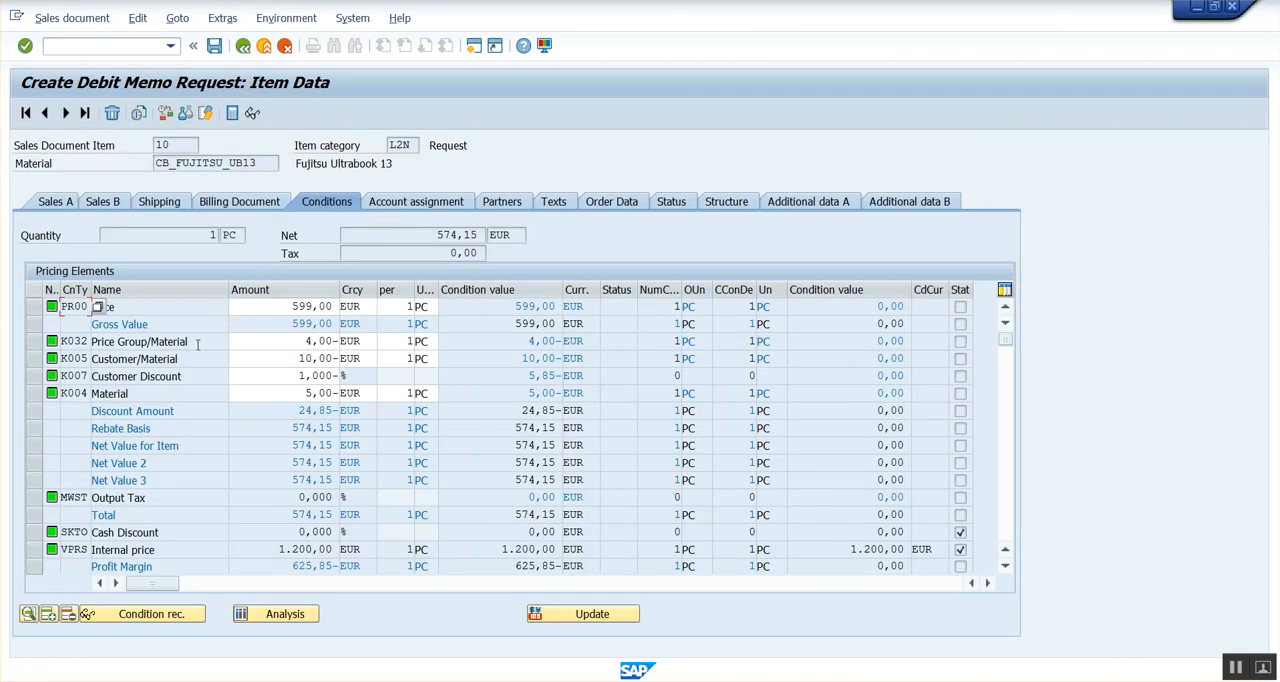
# Mark discount conditions K032, K005, K007 and K004 in the item's conditions and in the control steps of procedure RVAA01.
pyautogui.click(33, 342)
pyautogui.keyDown('ctrl'); pyautogui.click(33, 358); pyautogui.keyUp('ctrl')
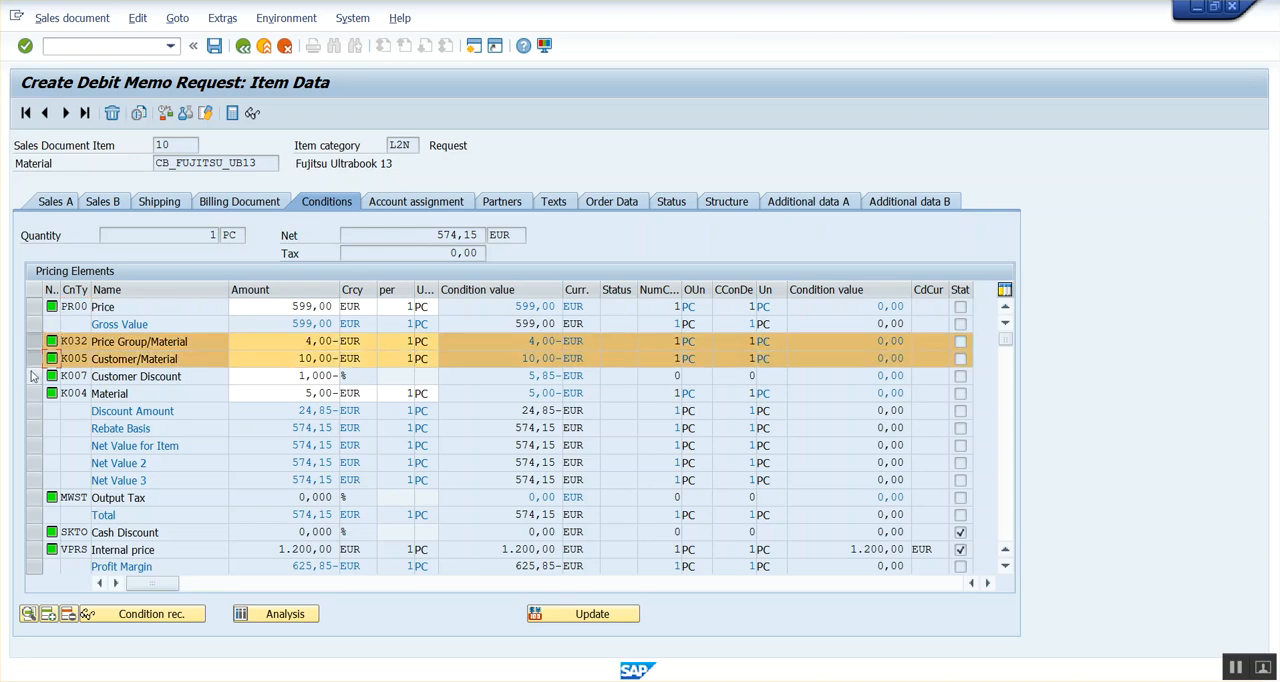
pyautogui.keyDown('ctrl'); pyautogui.click(33, 376); pyautogui.keyUp('ctrl')
pyautogui.keyDown('ctrl'); pyautogui.click(33, 393); pyautogui.keyUp('ctrl')
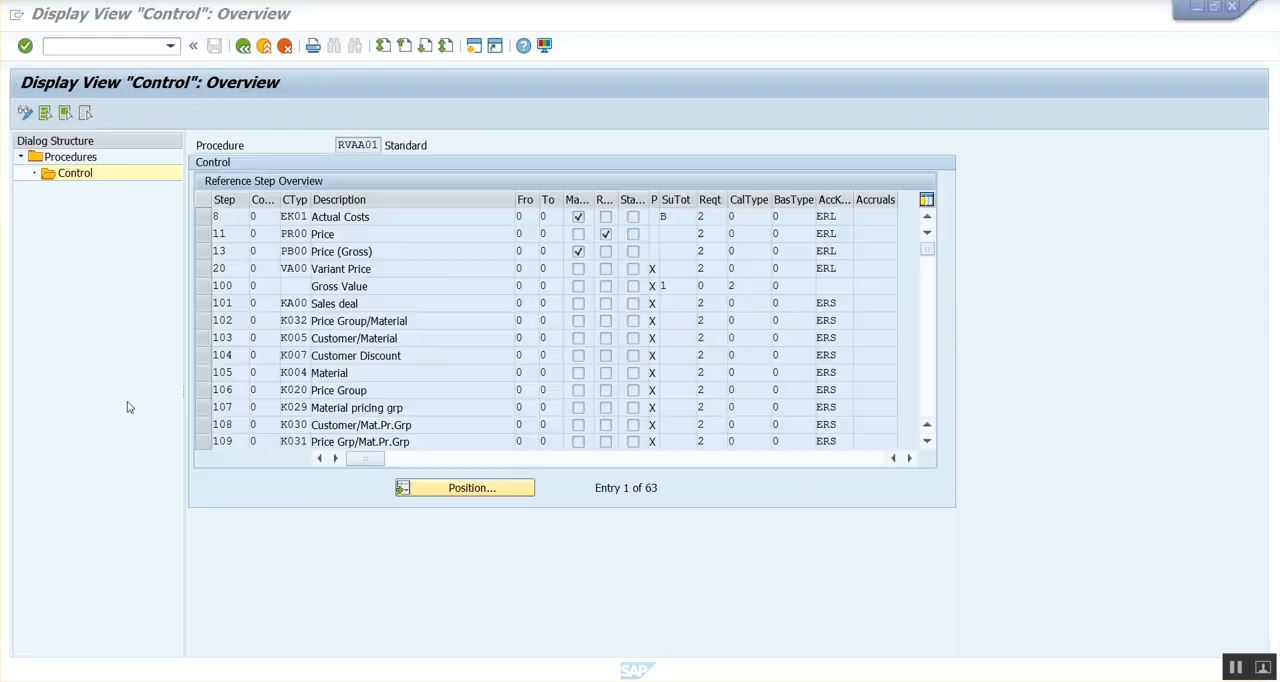
pyautogui.moveTo(204, 320); pyautogui.dragTo(207, 372)
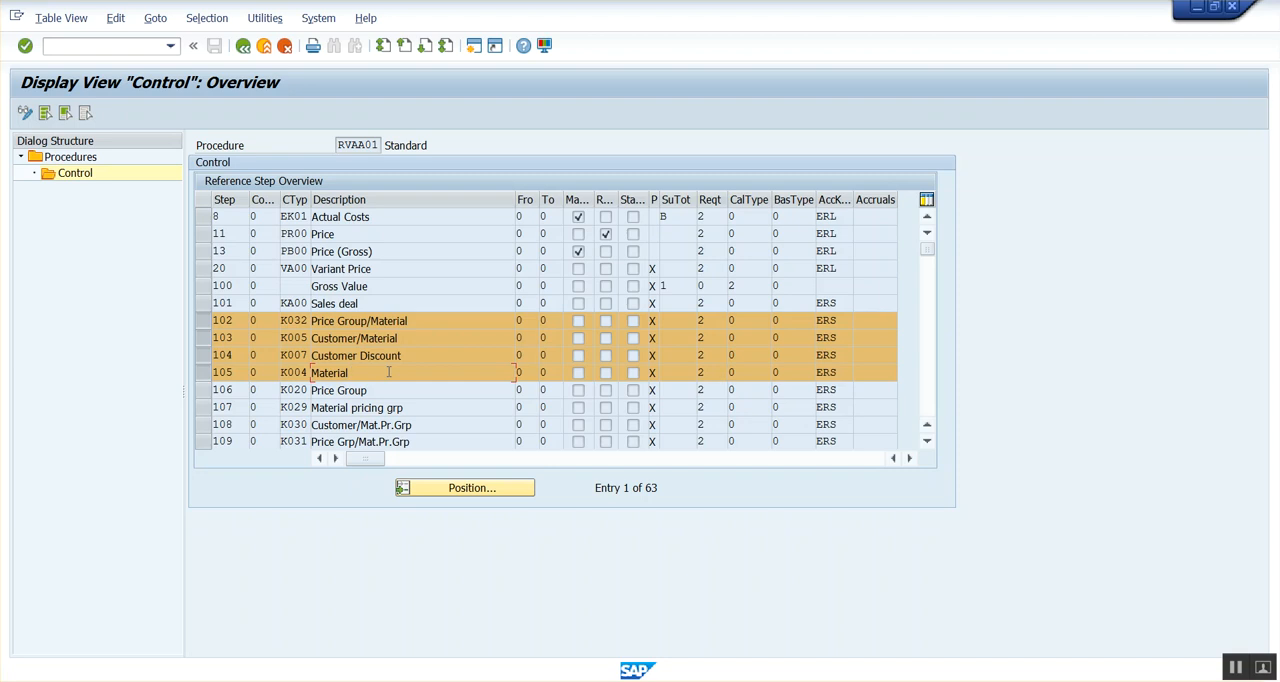
# Compare the item's price, net value and discount conditions with the matching steps of procedure RVAA01.
pyautogui.hotkey('alt', 'Tab')
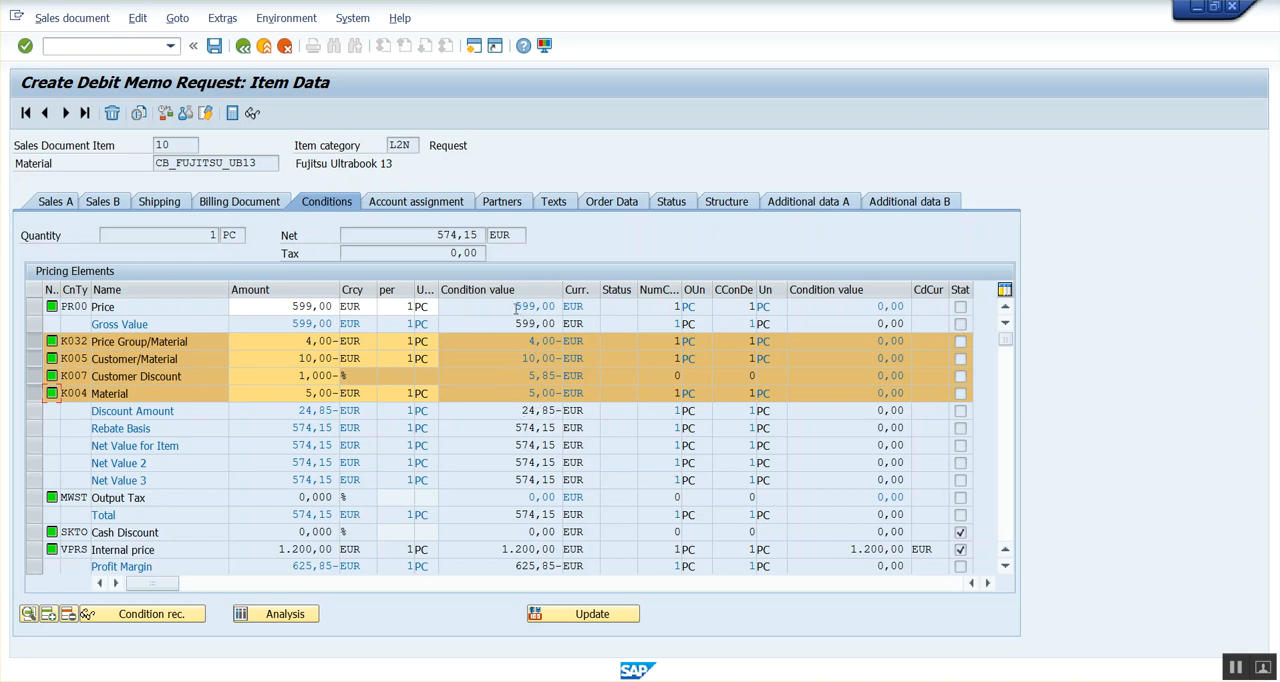
pyautogui.moveTo(514, 307); pyautogui.dragTo(561, 307)
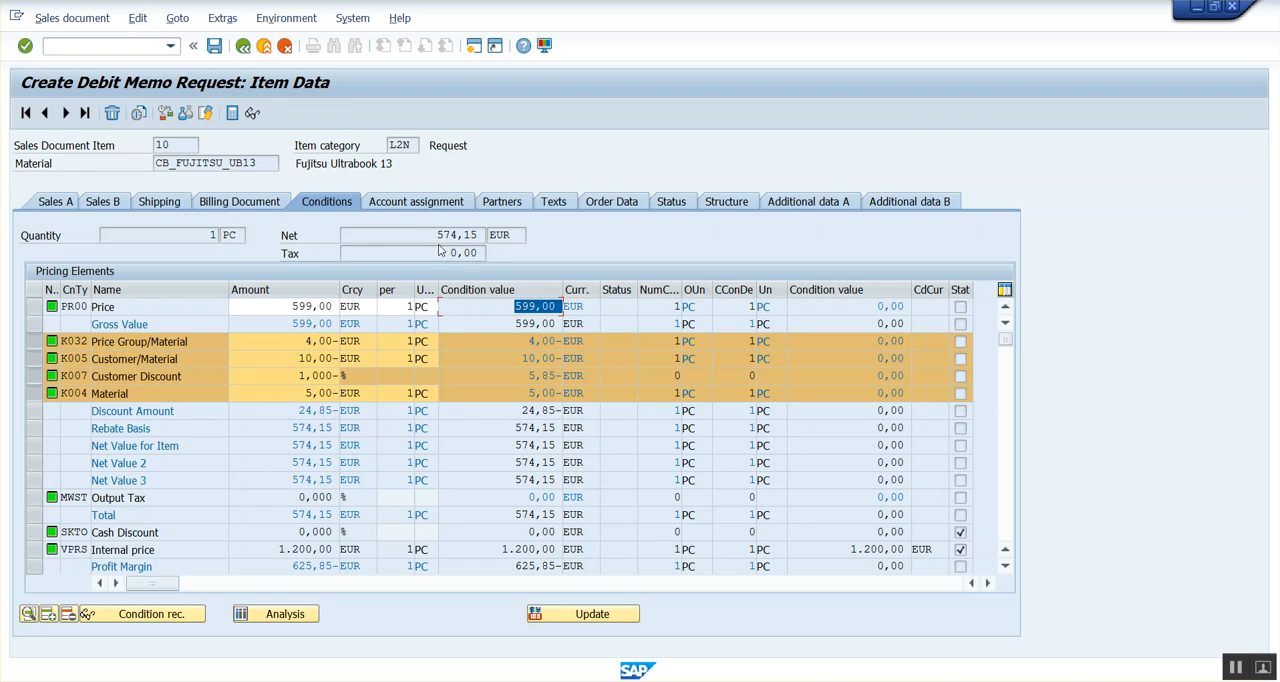
pyautogui.moveTo(435, 236); pyautogui.dragTo(505, 228)
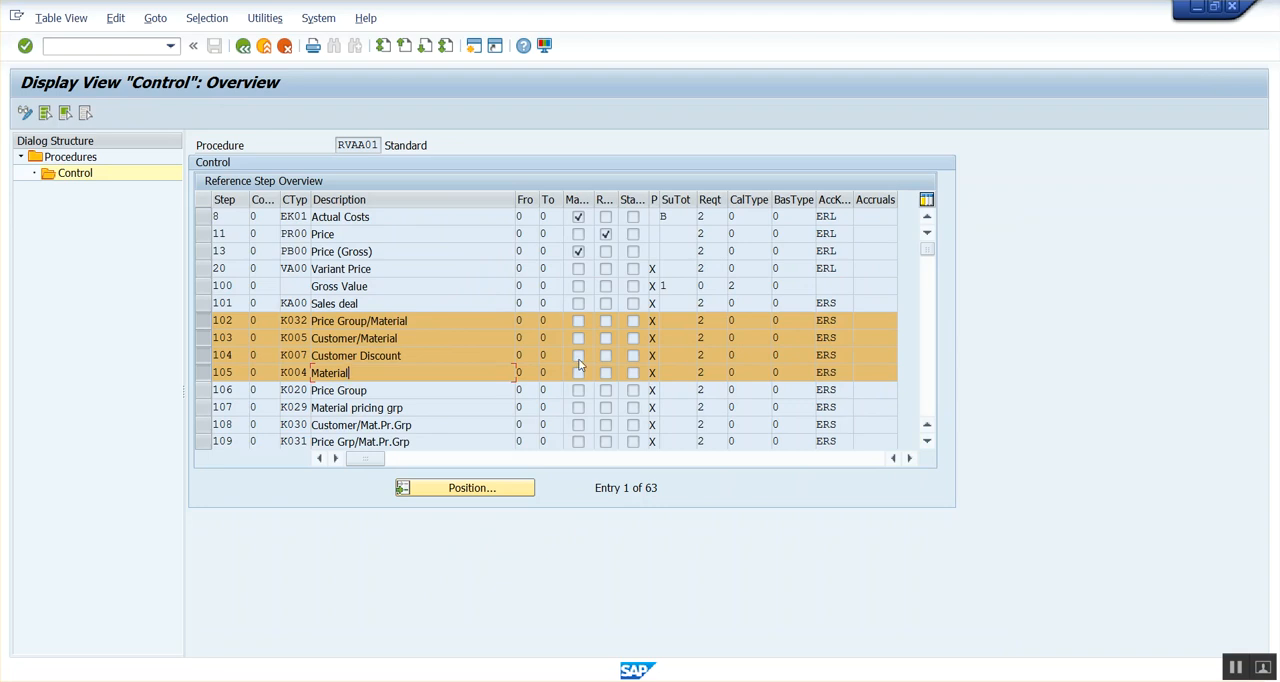
pyautogui.moveTo(340, 146); pyautogui.dragTo(393, 145)
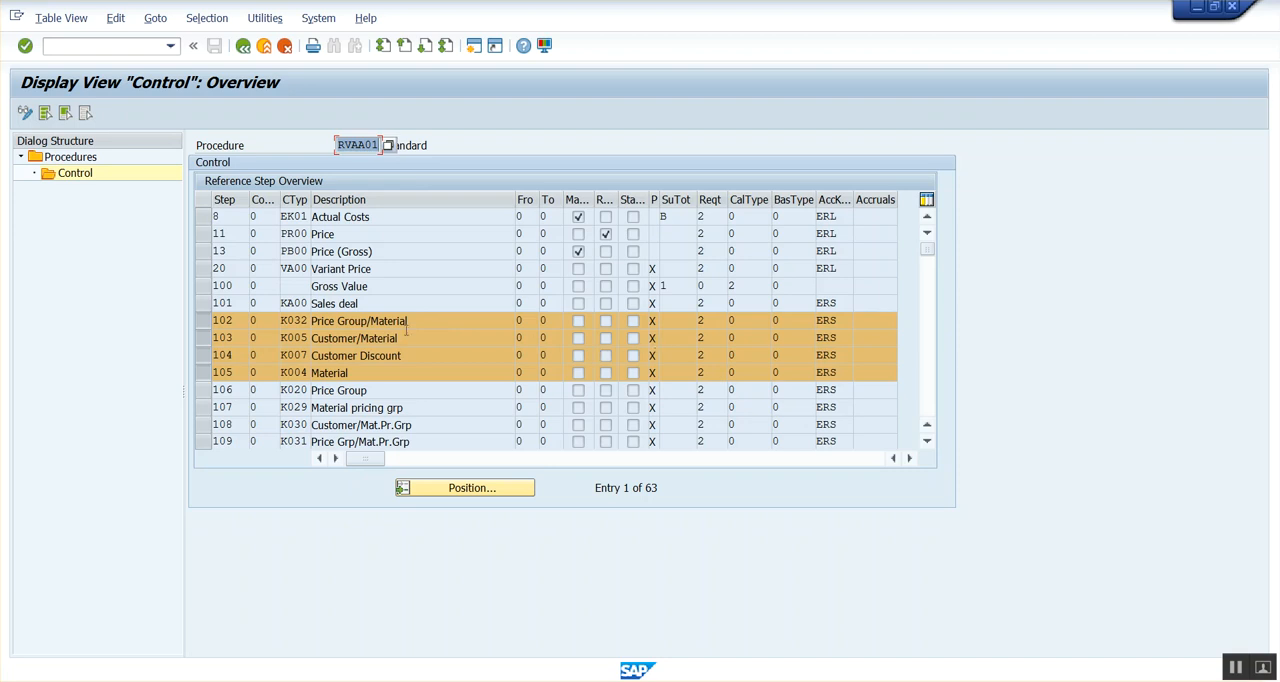
pyautogui.click(410, 338)
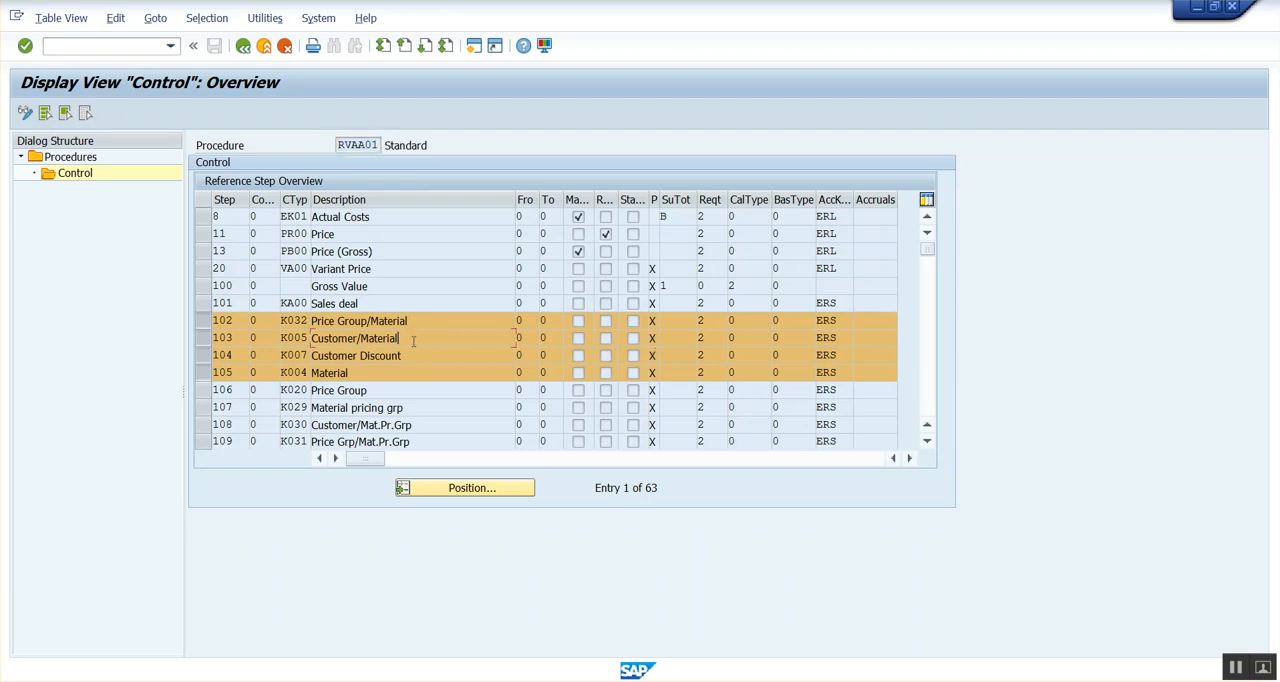
pyautogui.hotkey('alt', 'Tab')
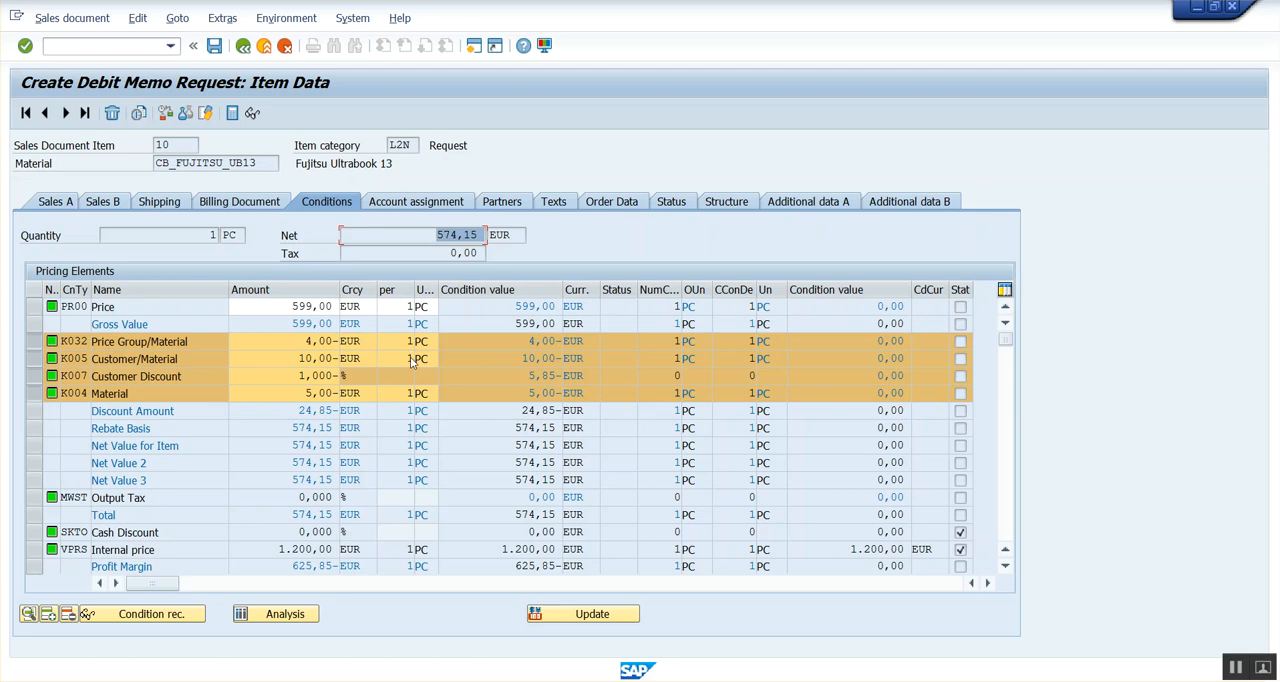
pyautogui.hotkey('alt', 'Tab')
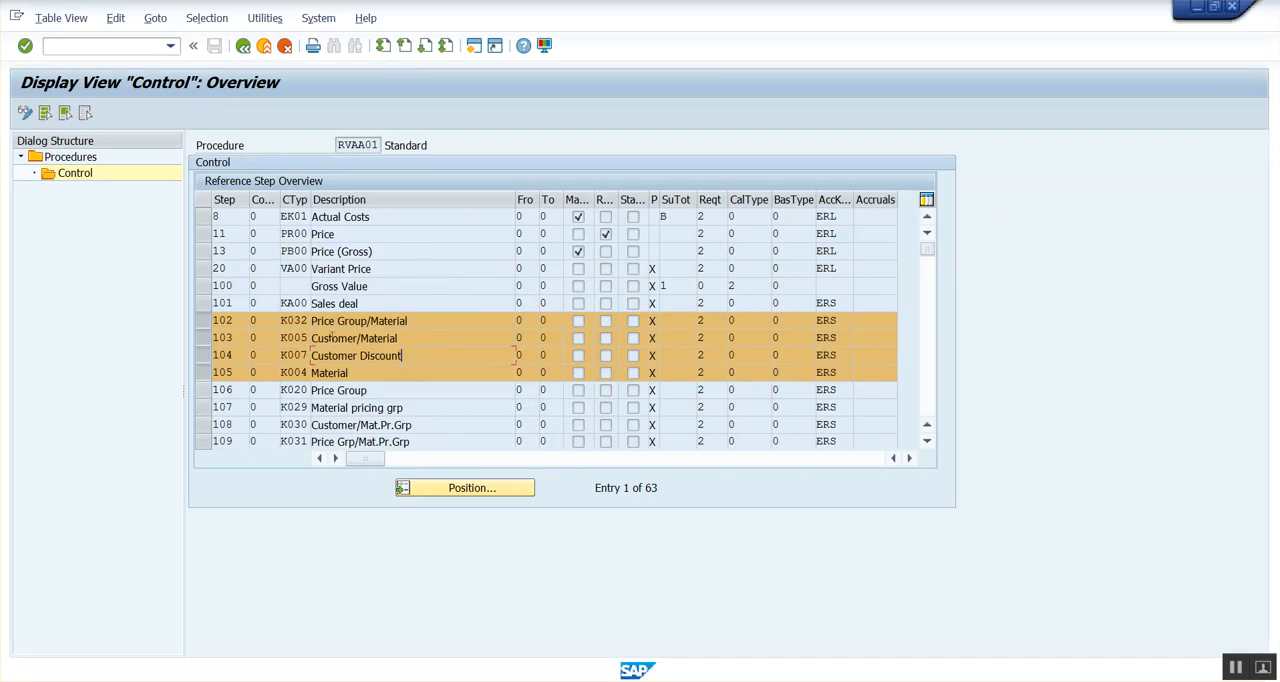
pyautogui.hotkey('alt', 'Tab')
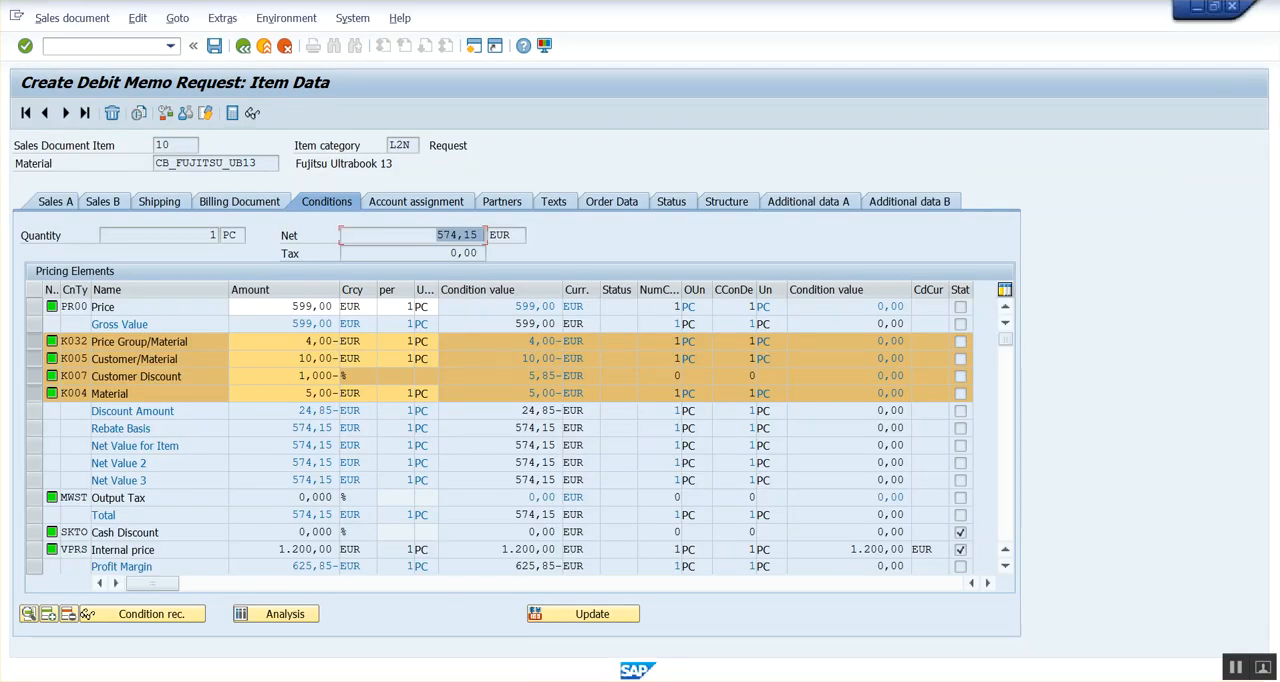
pyautogui.hotkey('alt', 'Tab')
# Start transaction VK12 in a new session and open the record selection for condition type K032.
pyautogui.click(102, 47)
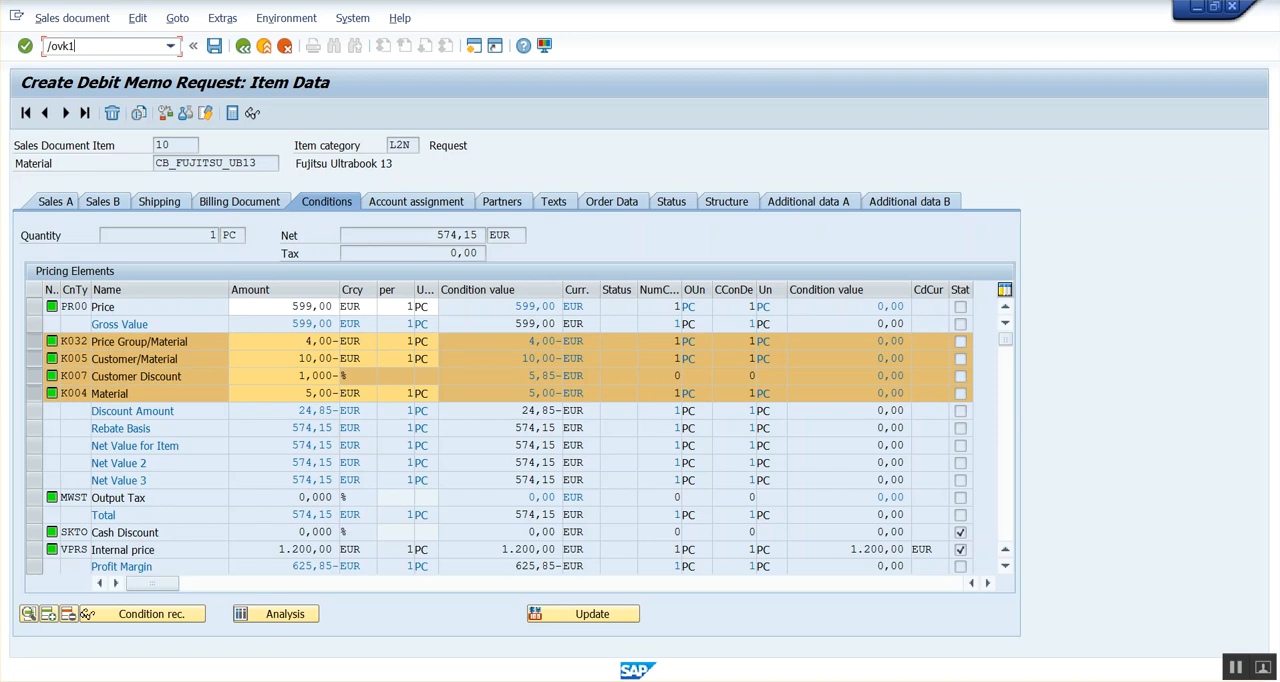
pyautogui.write('/ovk12')
pyautogui.press('Return')
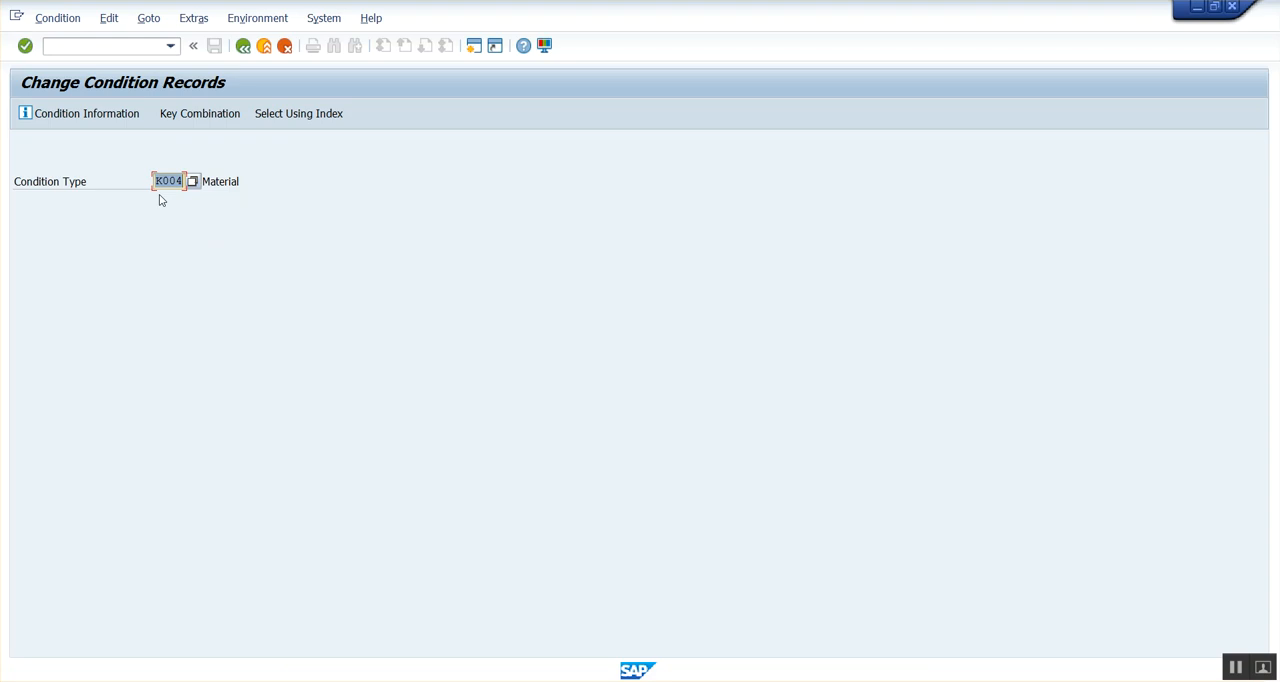
pyautogui.write('K032')
pyautogui.press('Return')
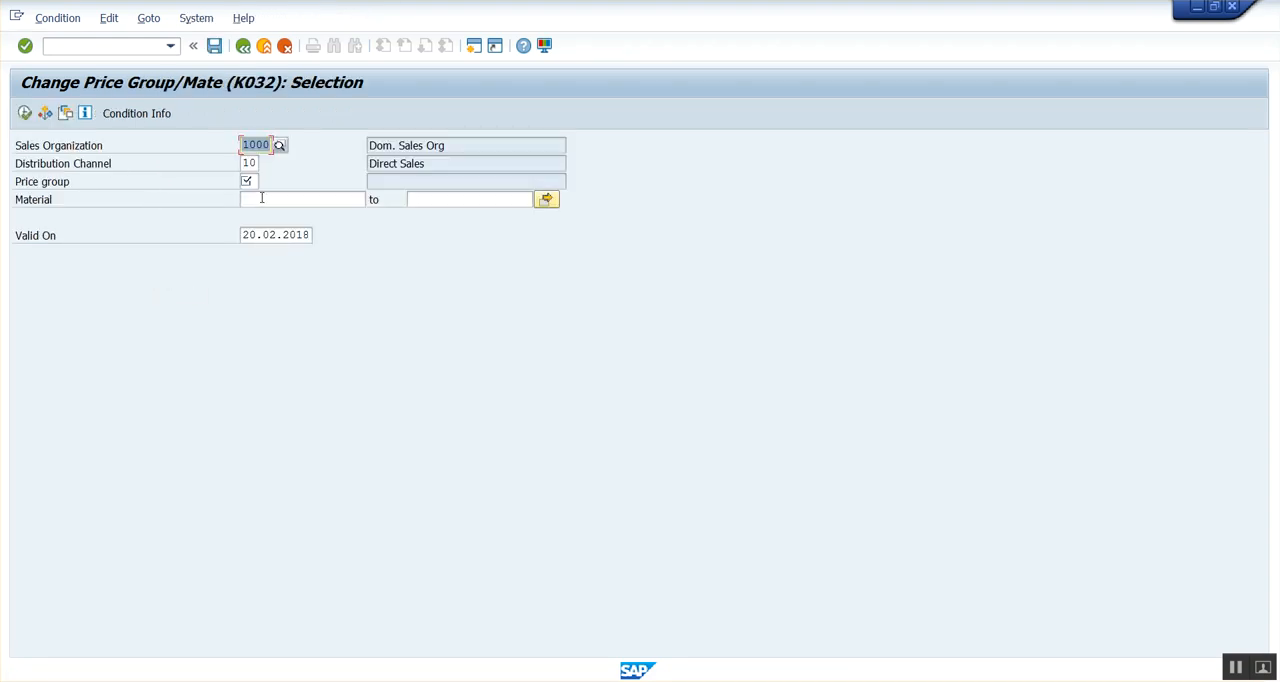
# Look up the available customer price groups for the K032 selection and close the list.
pyautogui.click(257, 182)
pyautogui.click(252, 184)
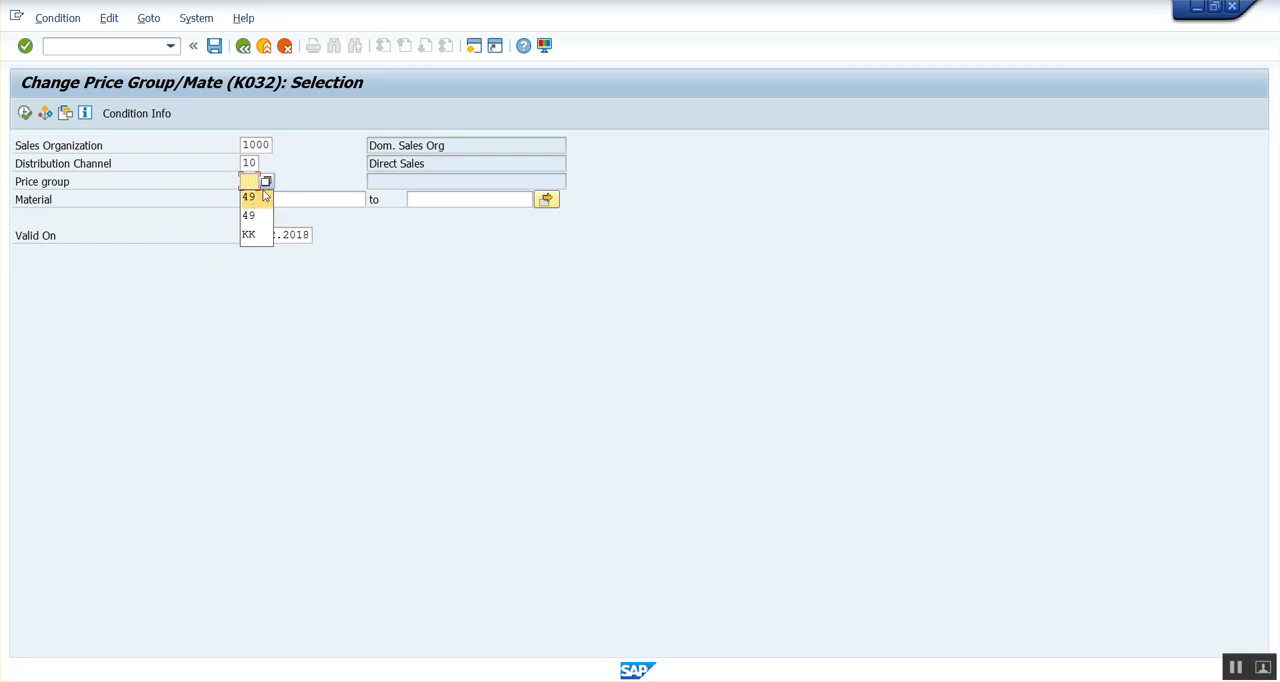
pyautogui.click(252, 197)
pyautogui.click(266, 182)
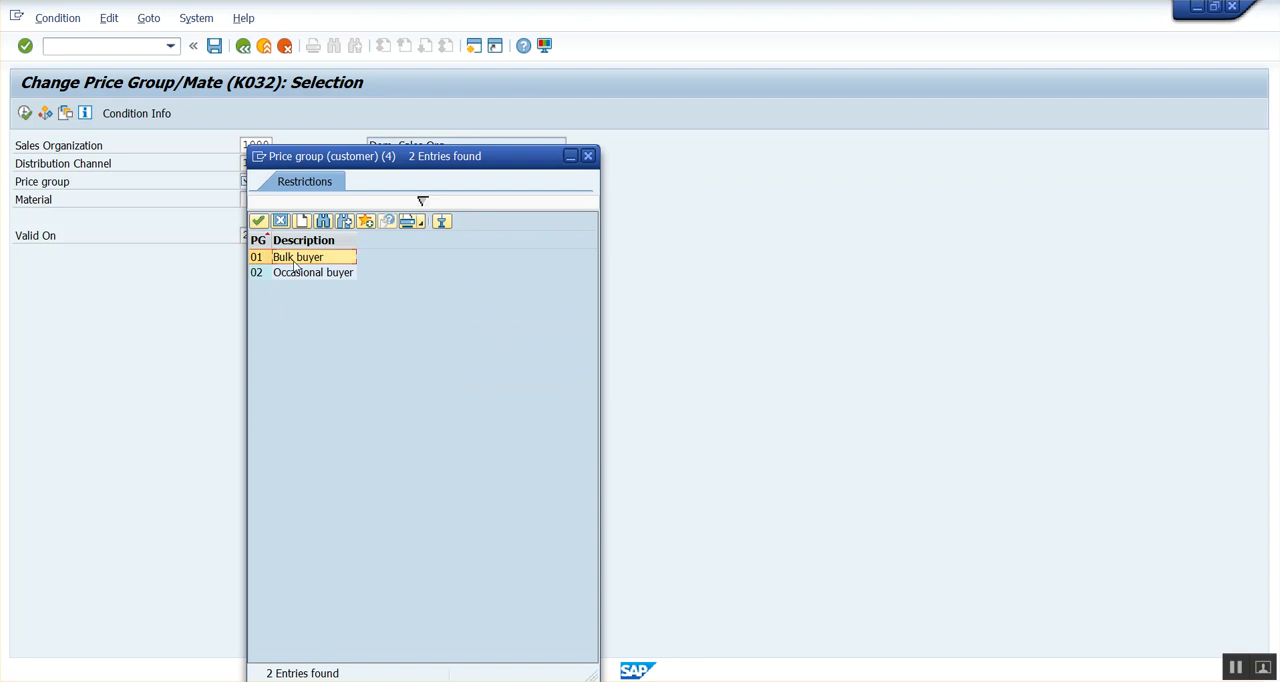
pyautogui.click(588, 156)
# Open the customer display transaction in a new session.
pyautogui.click(119, 47)
pyautogui.write('/oxd03')
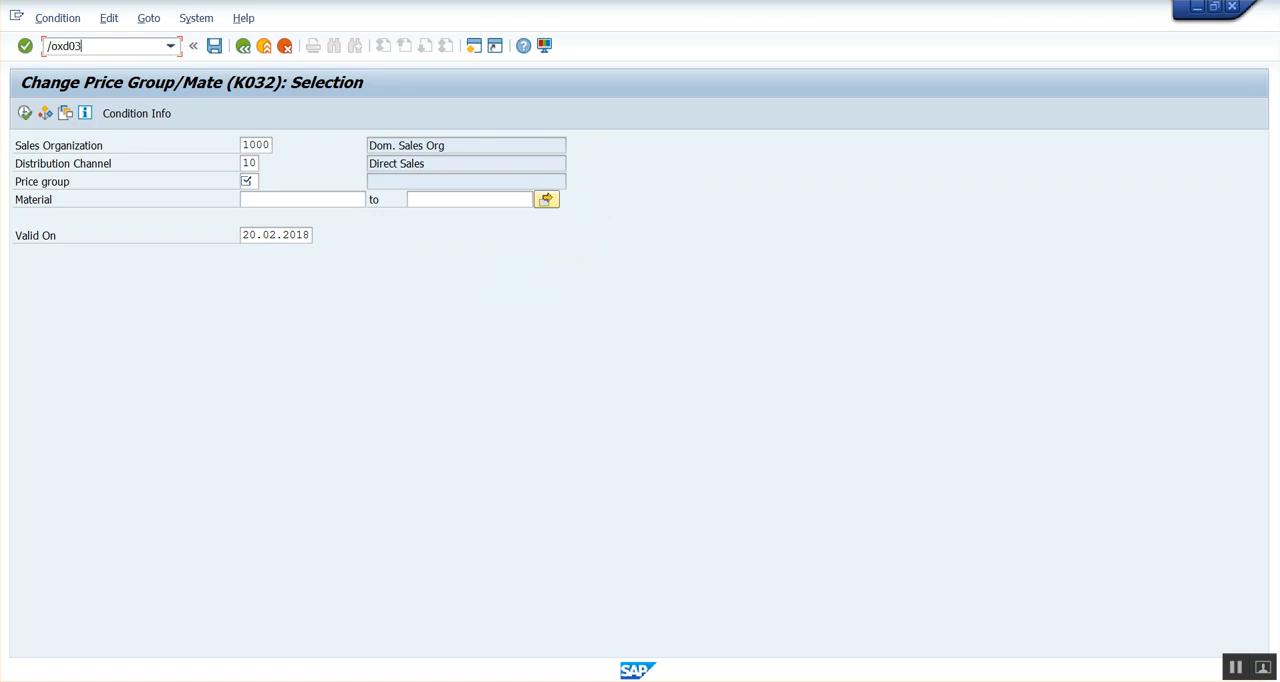
pyautogui.press('Return')
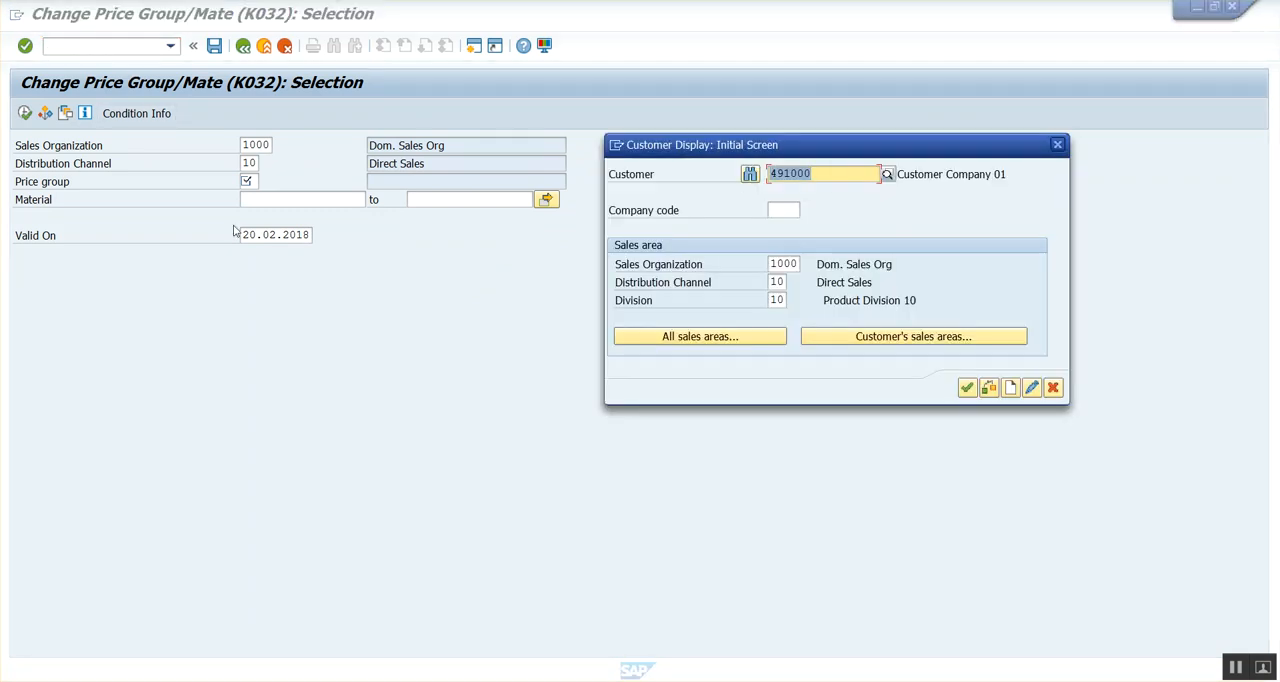
# Look up the price group in the customer's sales area data and list the K032 condition records for price group 01.
pyautogui.press('Return')
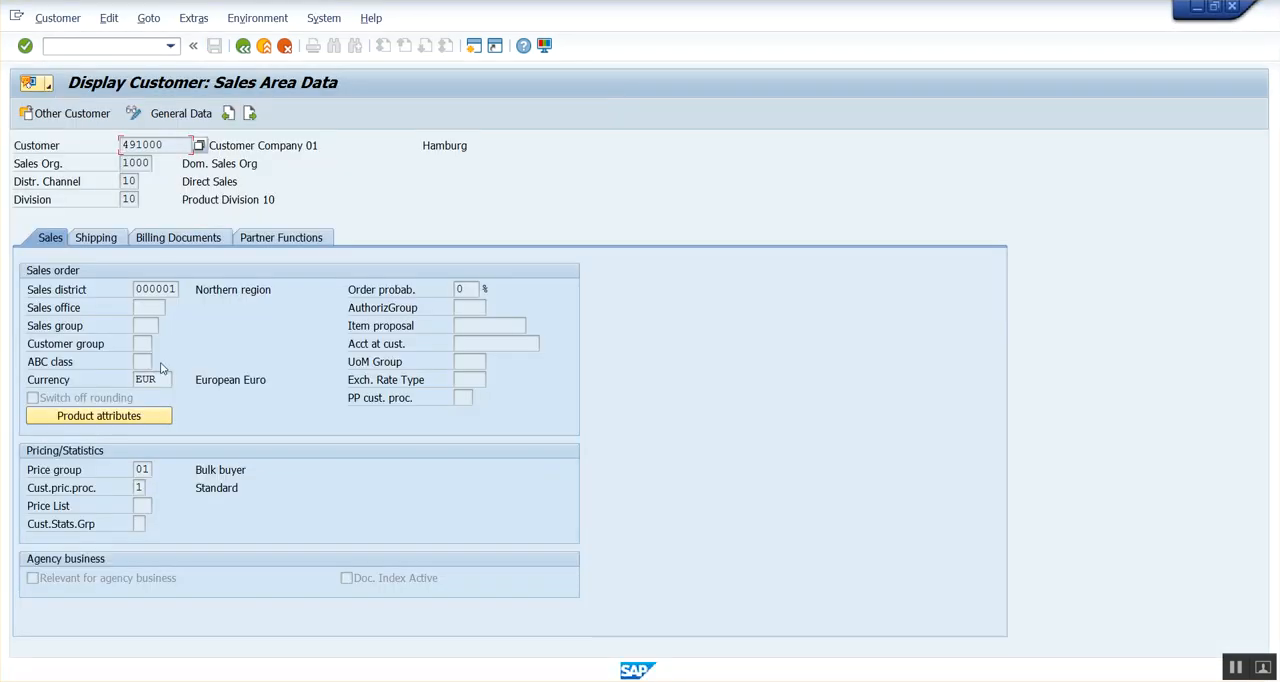
pyautogui.click(142, 469)
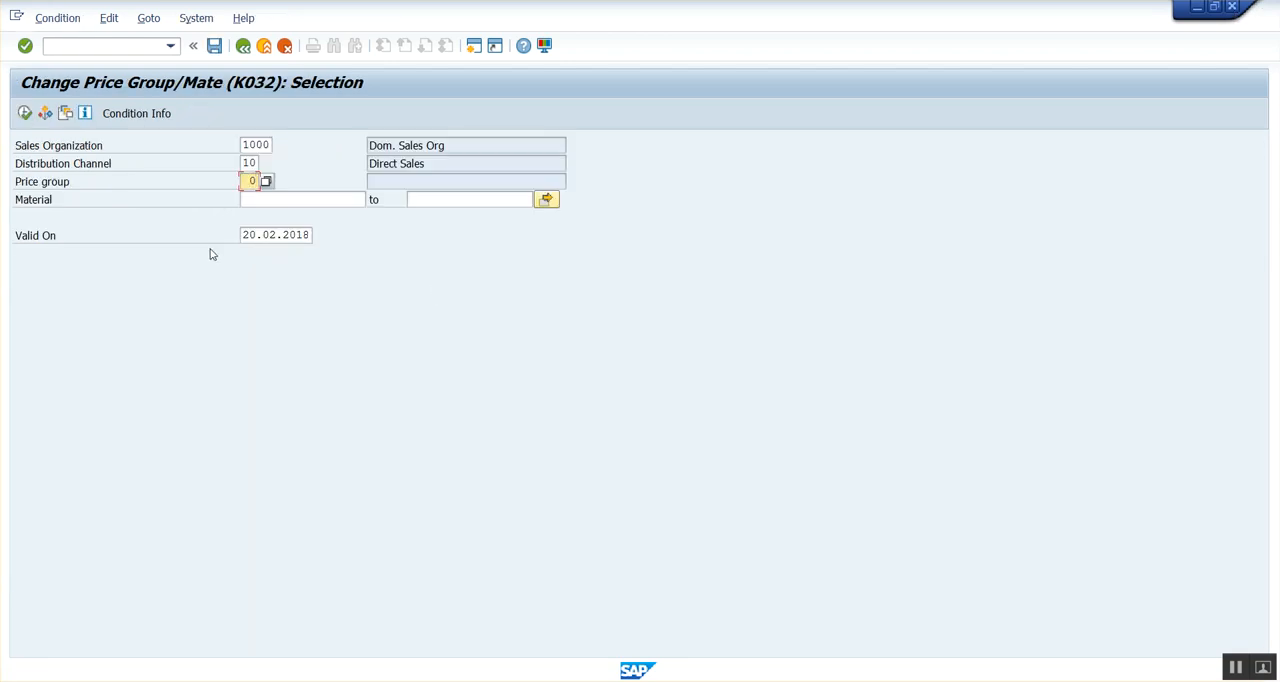
pyautogui.press('BackSpace')
pyautogui.write('01')
pyautogui.click(24, 113)
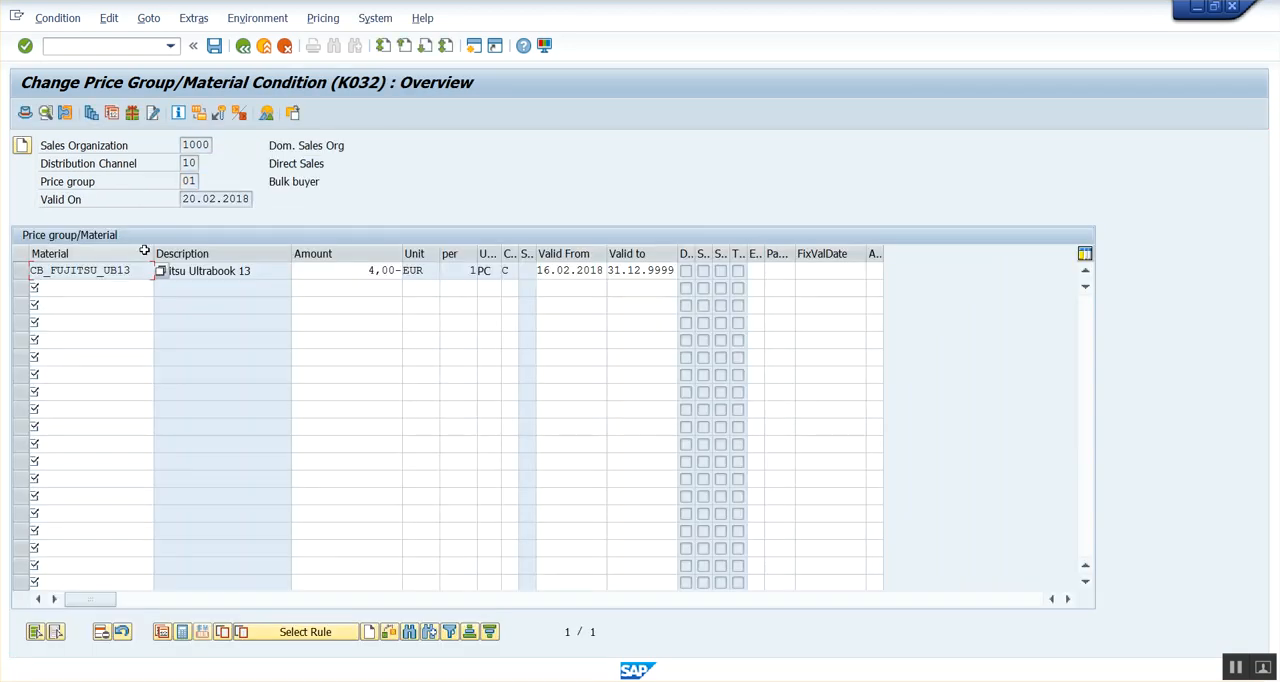
# Set the exclusion indicator of the CB_FUJITSU_UB13 condition record to X (Net Price) and save the record.
pyautogui.click(26, 276)
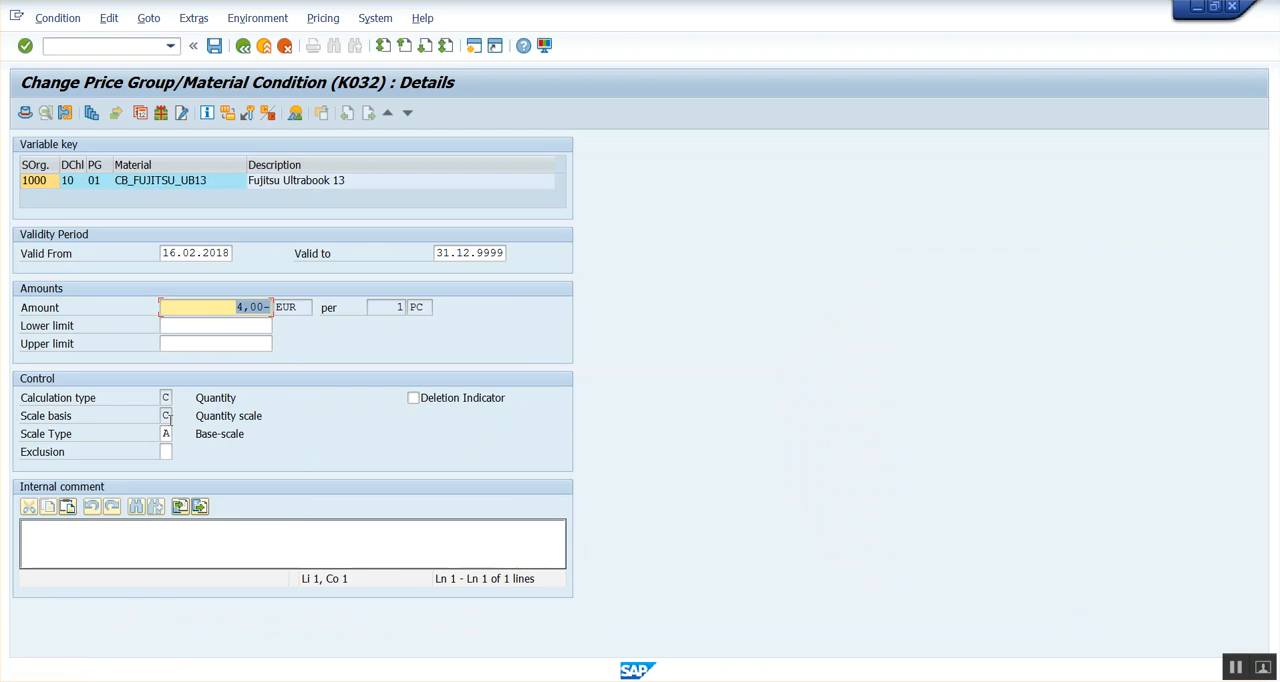
pyautogui.click(169, 452)
pyautogui.click(181, 453)
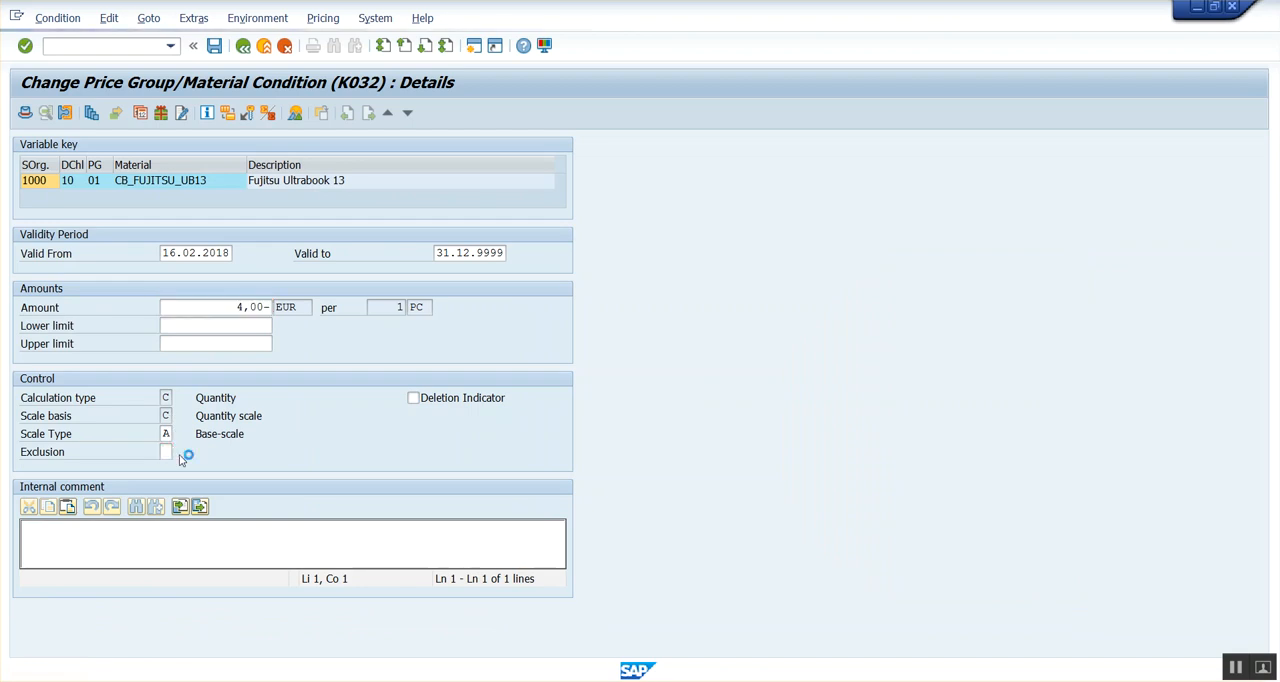
pyautogui.doubleClick(236, 249)
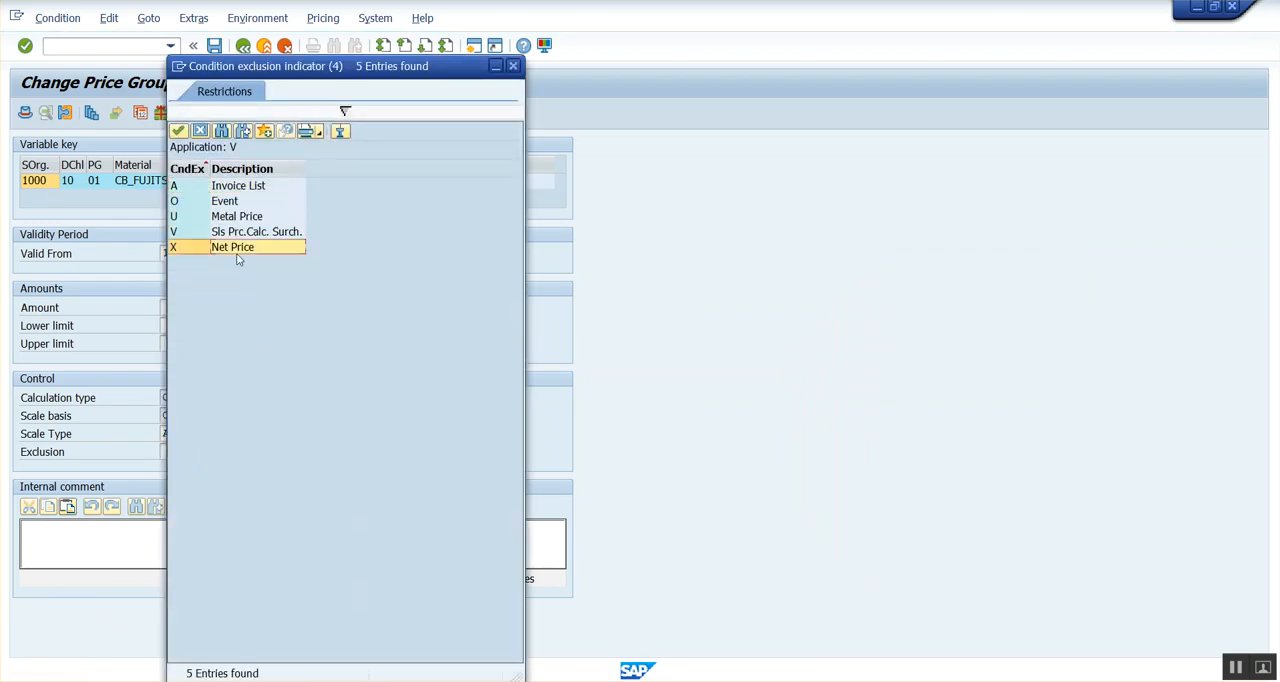
pyautogui.click(214, 45)
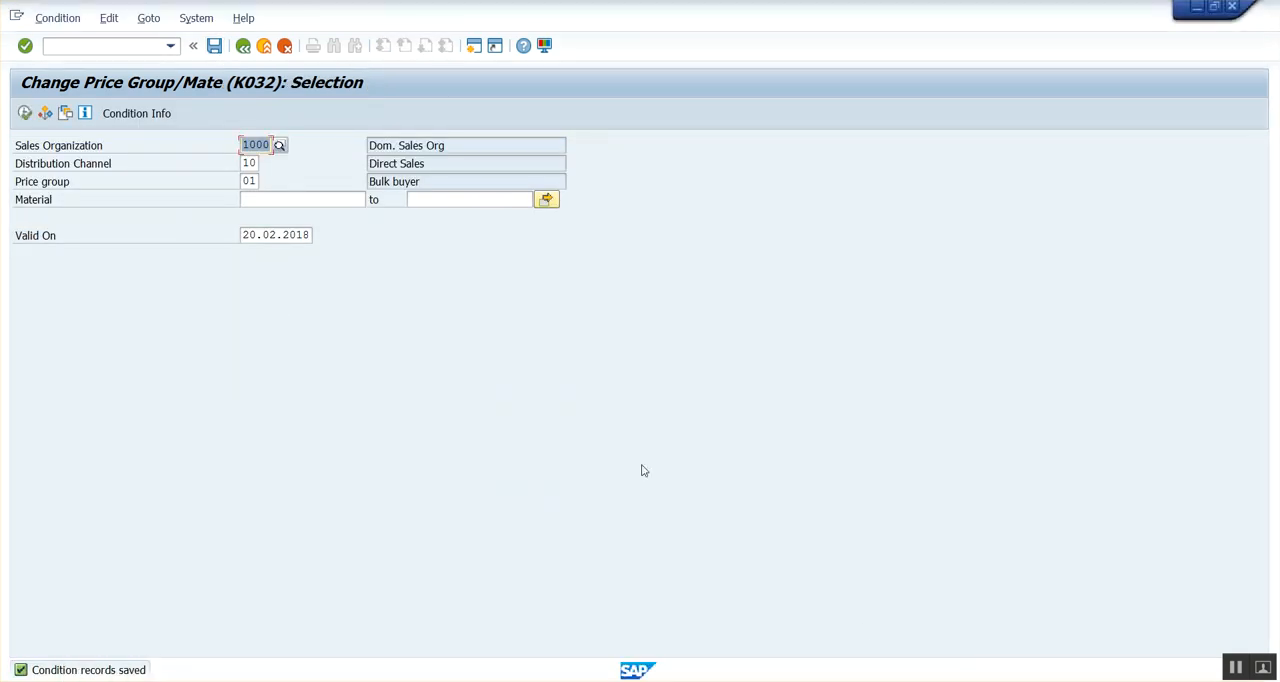
# Start transaction VA01 in a new session and begin a sales document of type DR, Debit Memo Request.
pyautogui.click(127, 49)
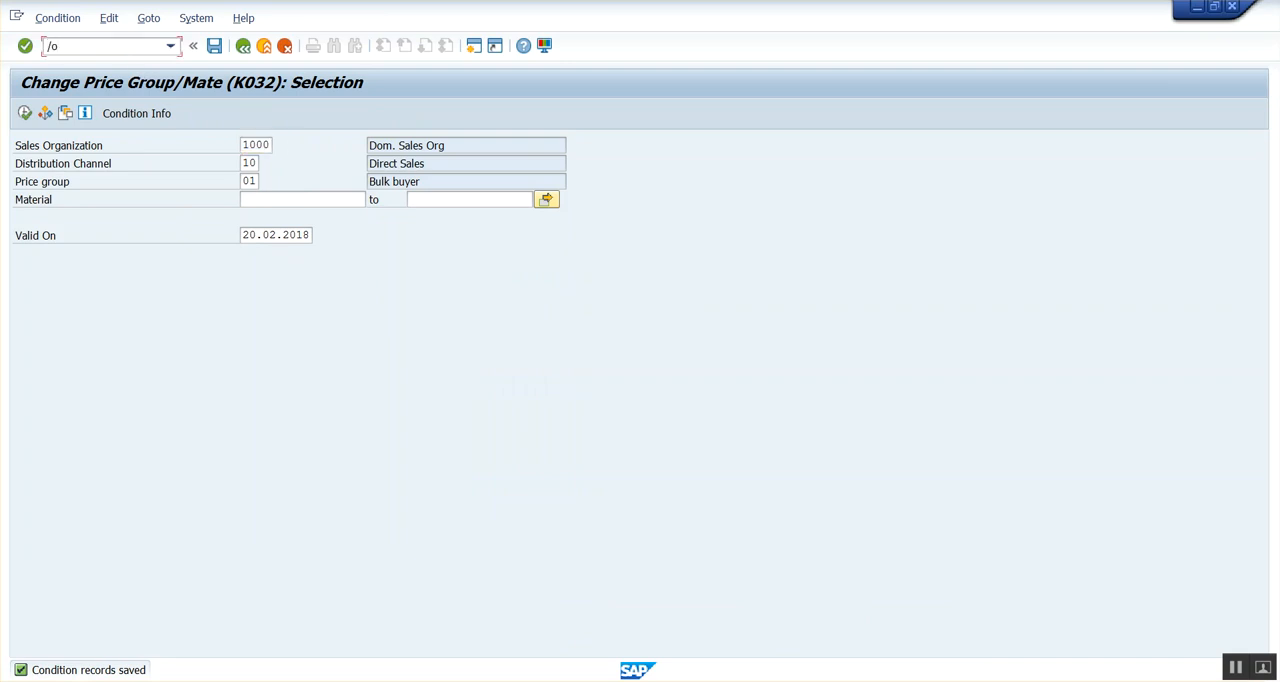
pyautogui.write('/ova01')
pyautogui.press('Return')
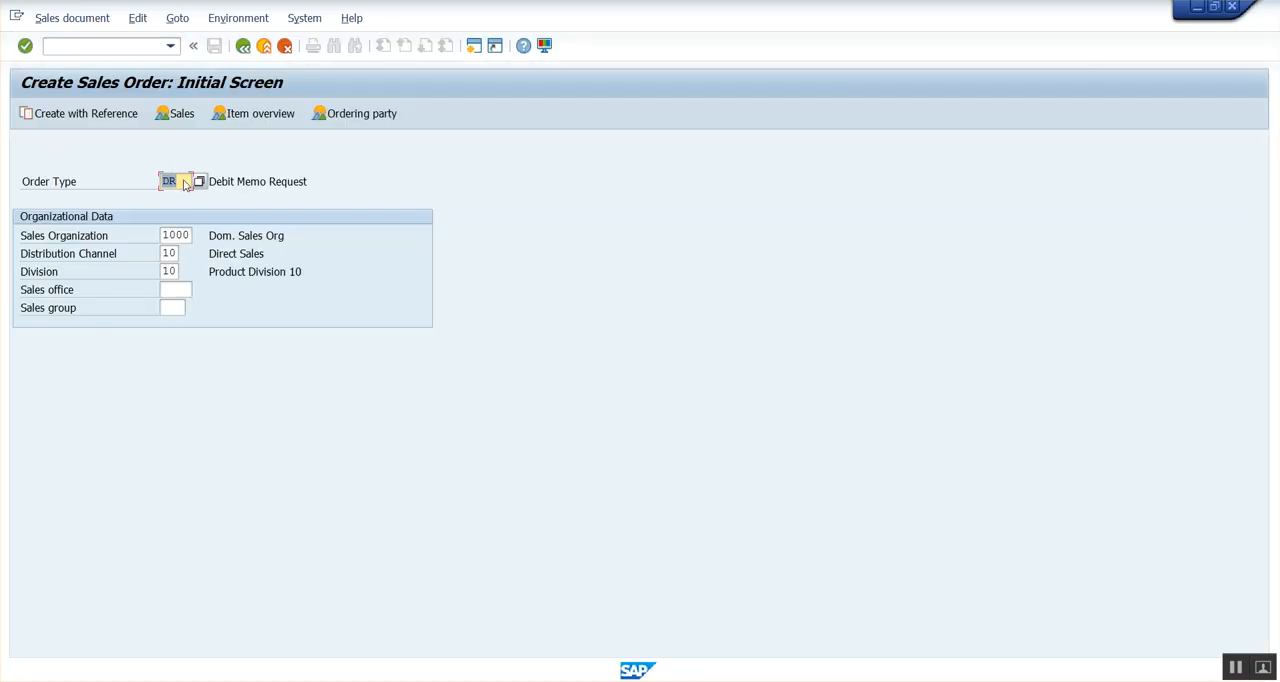
pyautogui.press('Return')
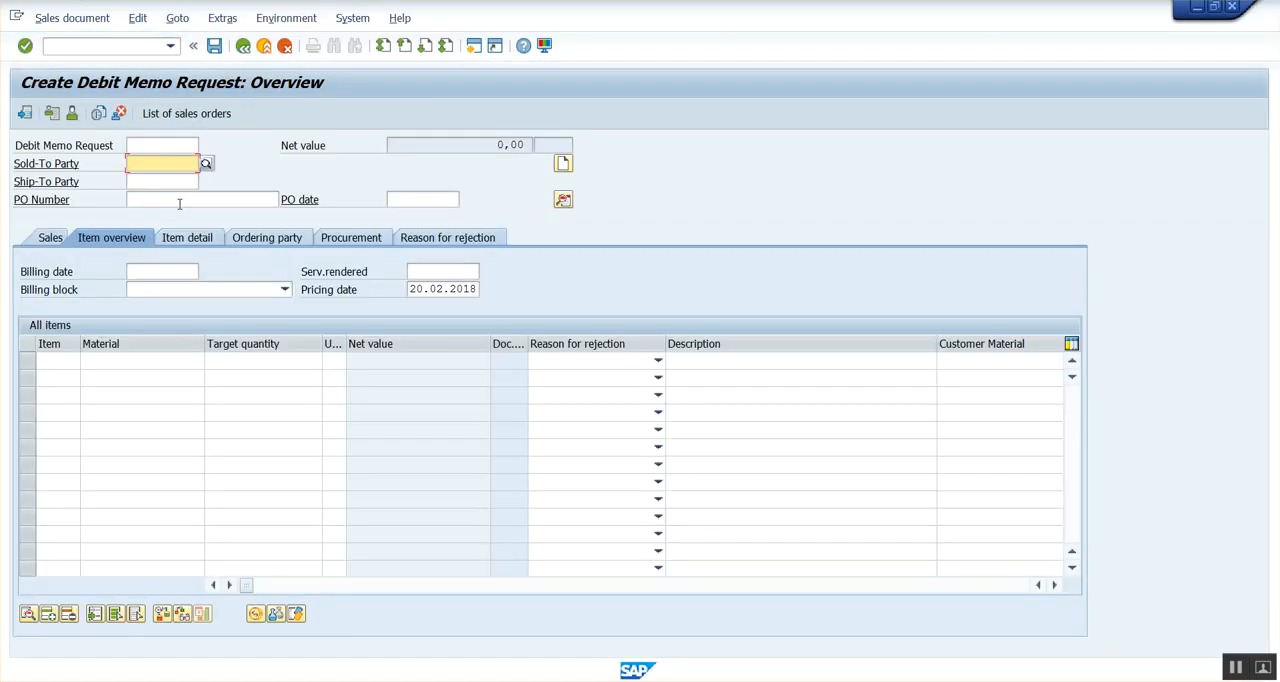
# Fill in the debit memo request's sold-to party and PO number.
pyautogui.click(137, 163)
pyautogui.click(152, 178)
pyautogui.click(156, 203)
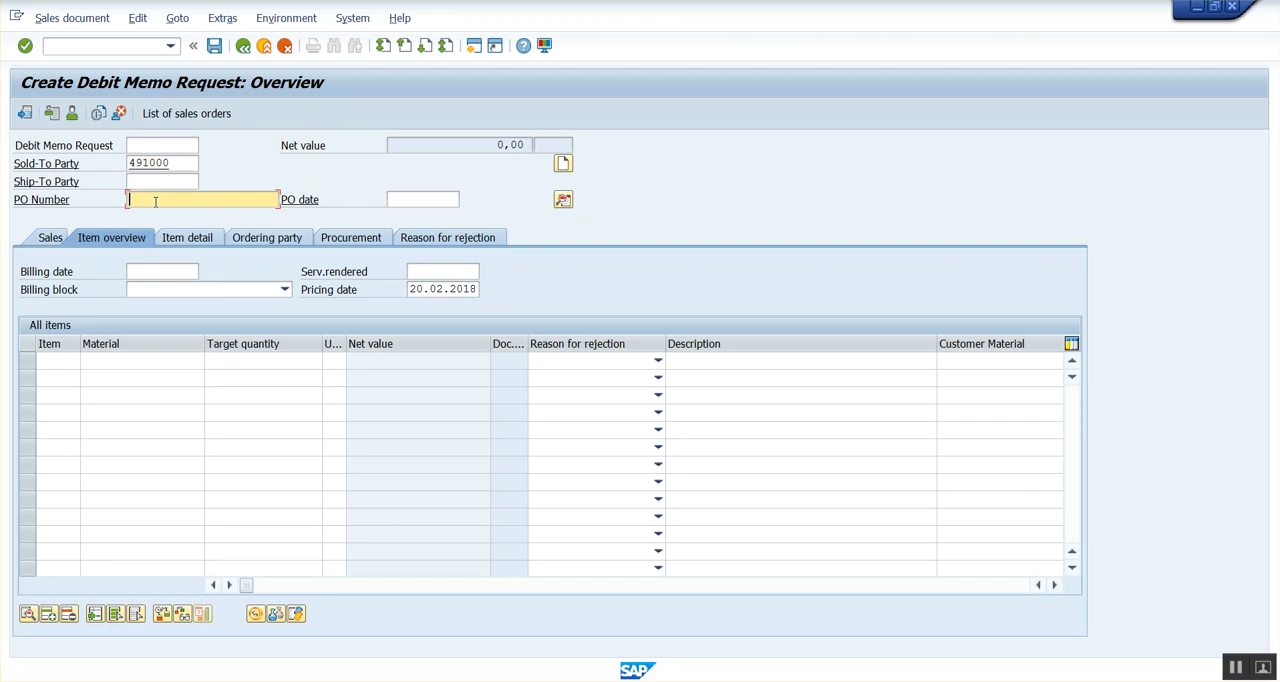
pyautogui.click(163, 216)
# Add an item for material CB_FUJITSU_UB13 with a target quantity of 1.
pyautogui.click(138, 364)
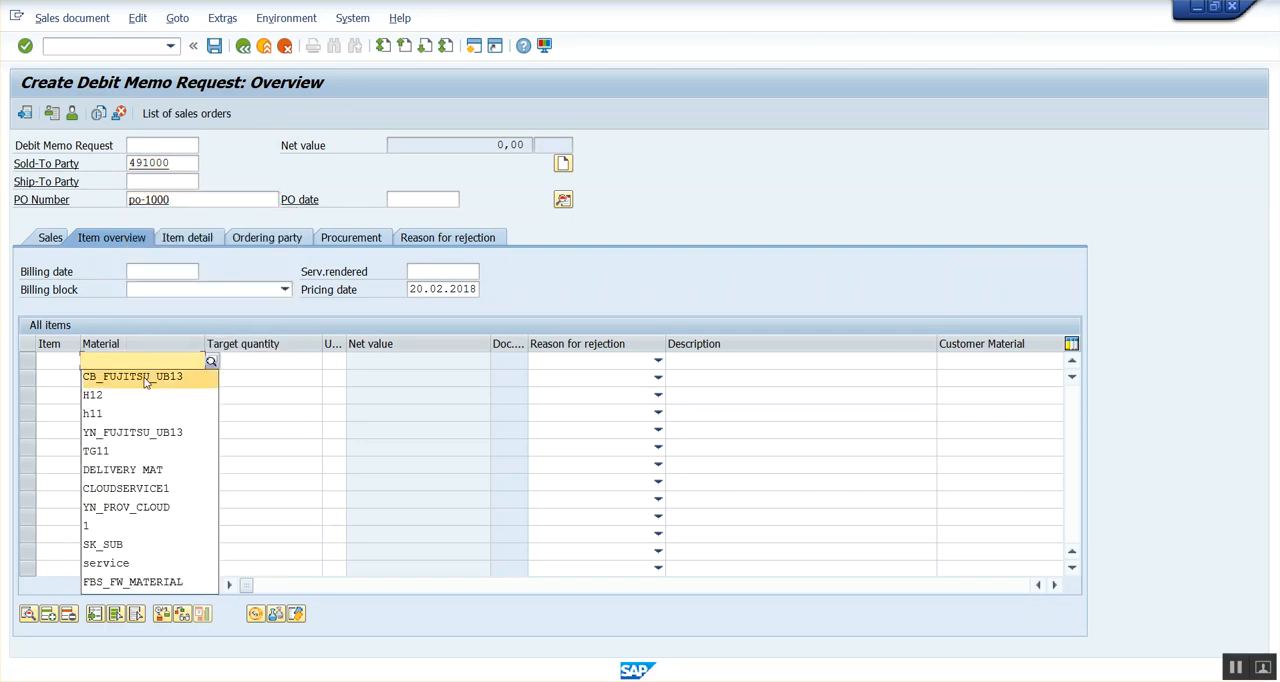
pyautogui.click(150, 376)
pyautogui.click(257, 360)
pyautogui.write('1')
pyautogui.press('Return')
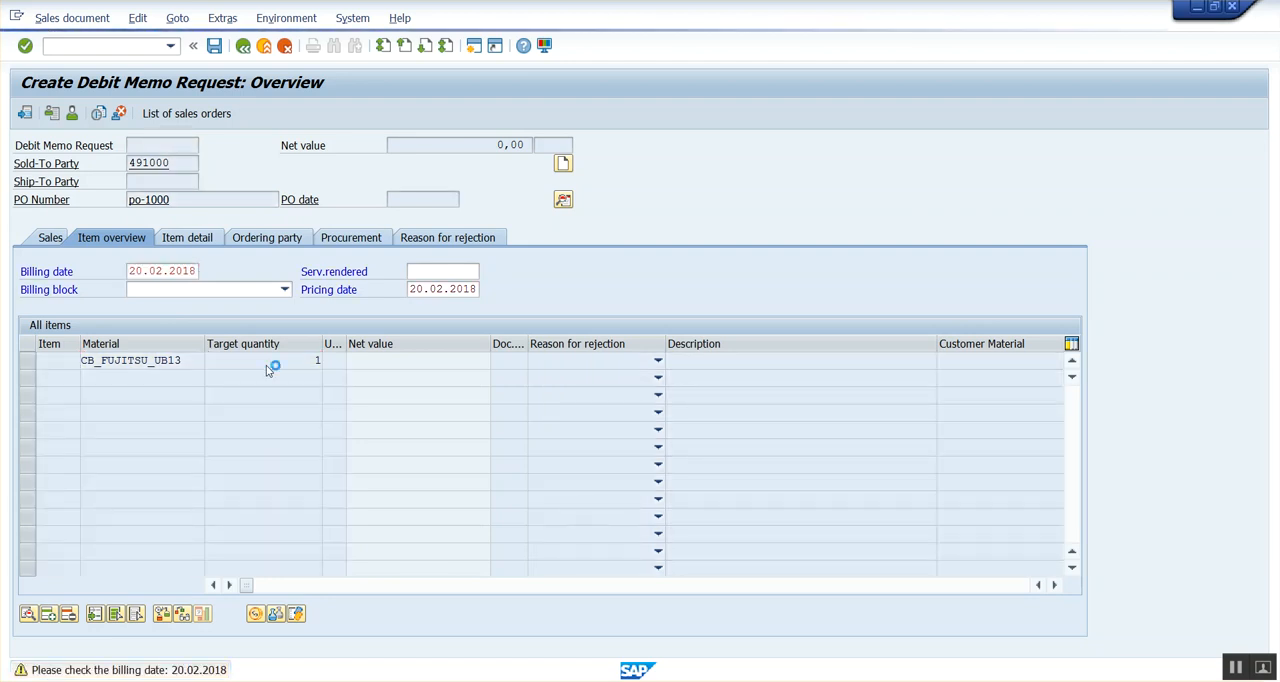
# Display the new item's pricing conditions and compare its K032 discount with the discounts in the earlier debit memo request.
pyautogui.moveTo(437, 362); pyautogui.dragTo(479, 361)
pyautogui.click(28, 361)
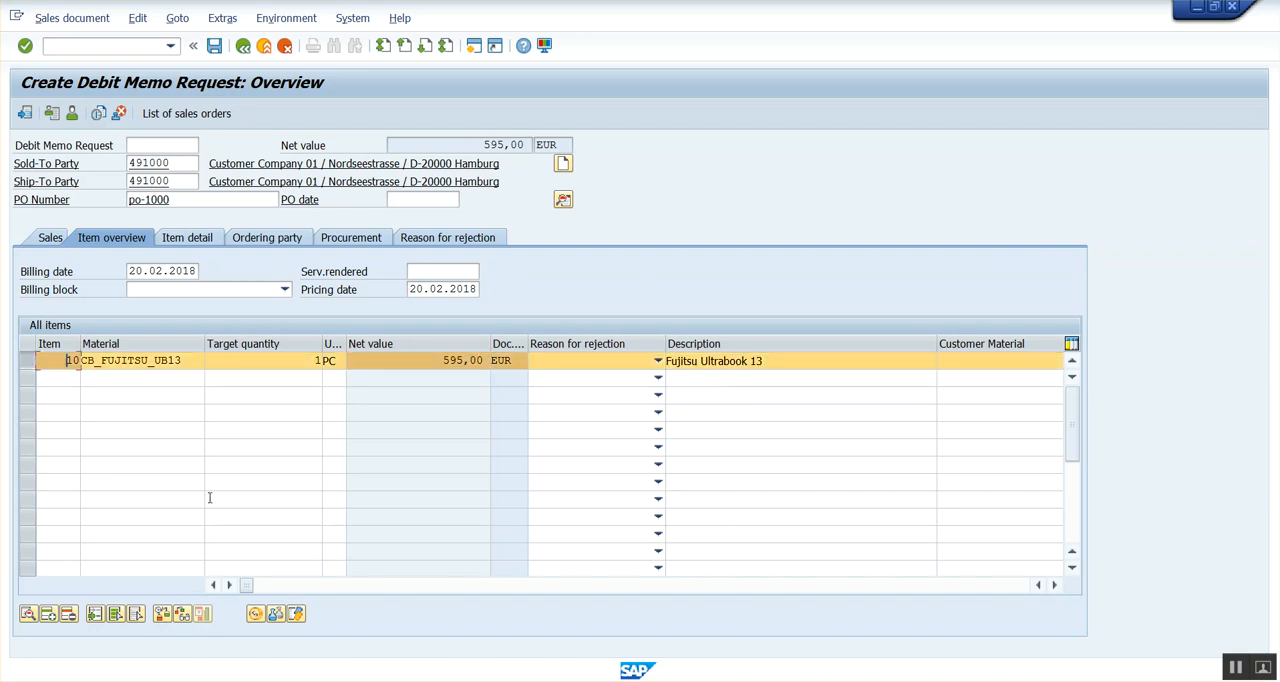
pyautogui.click(257, 615)
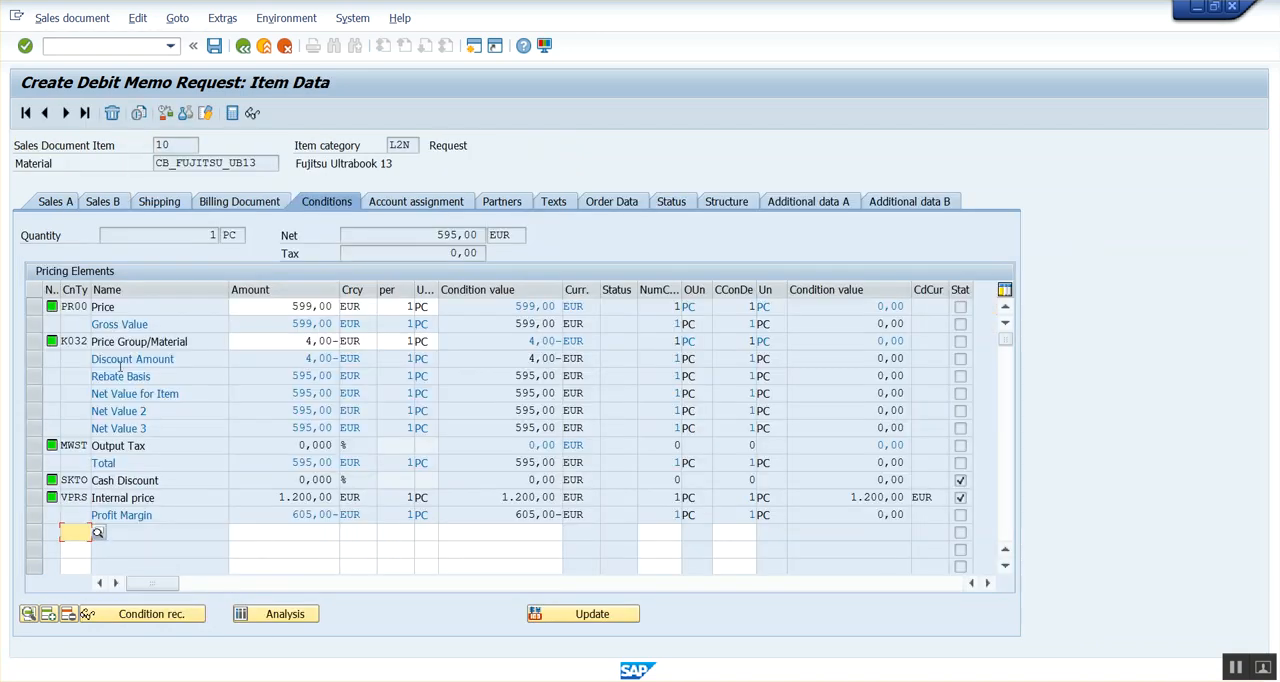
pyautogui.click(35, 342)
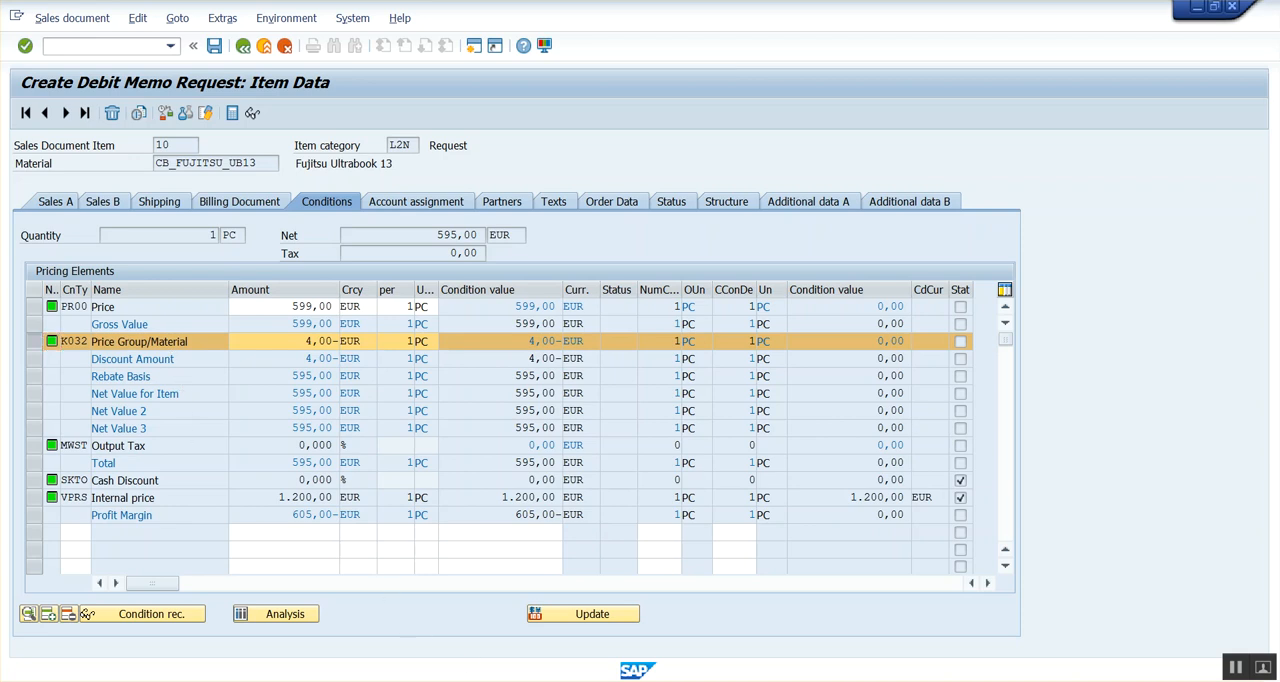
pyautogui.moveTo(448, 681)
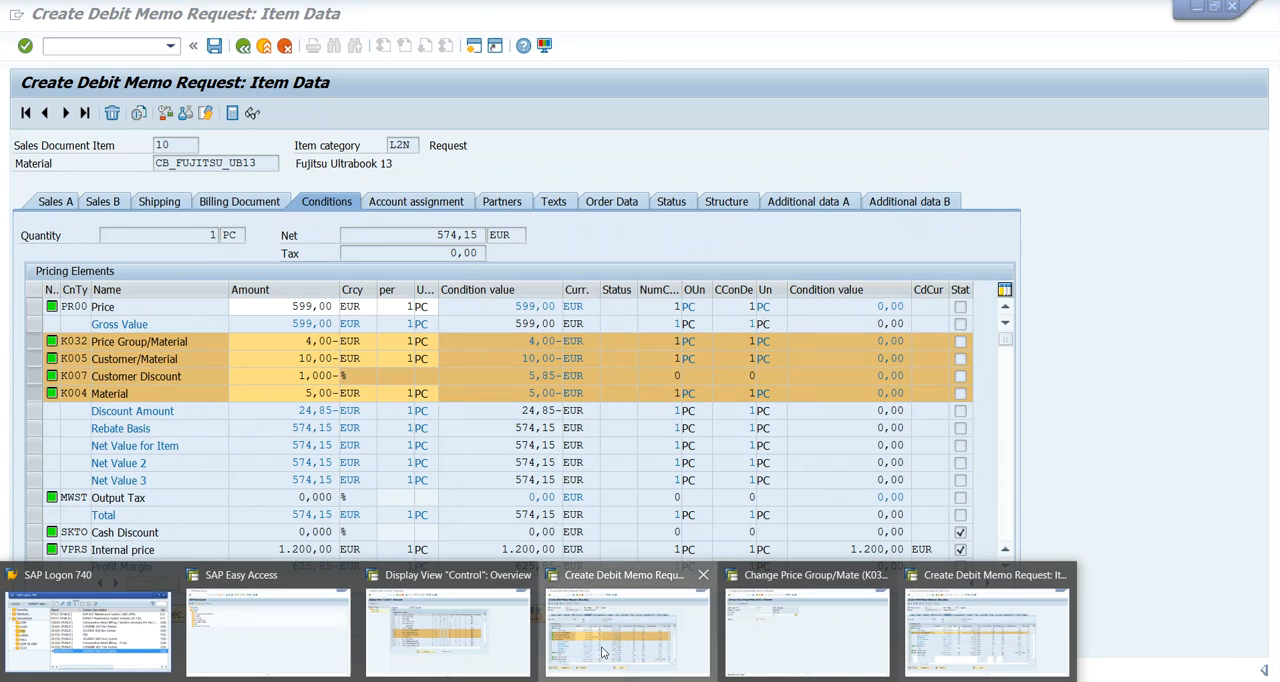
pyautogui.click(627, 630)
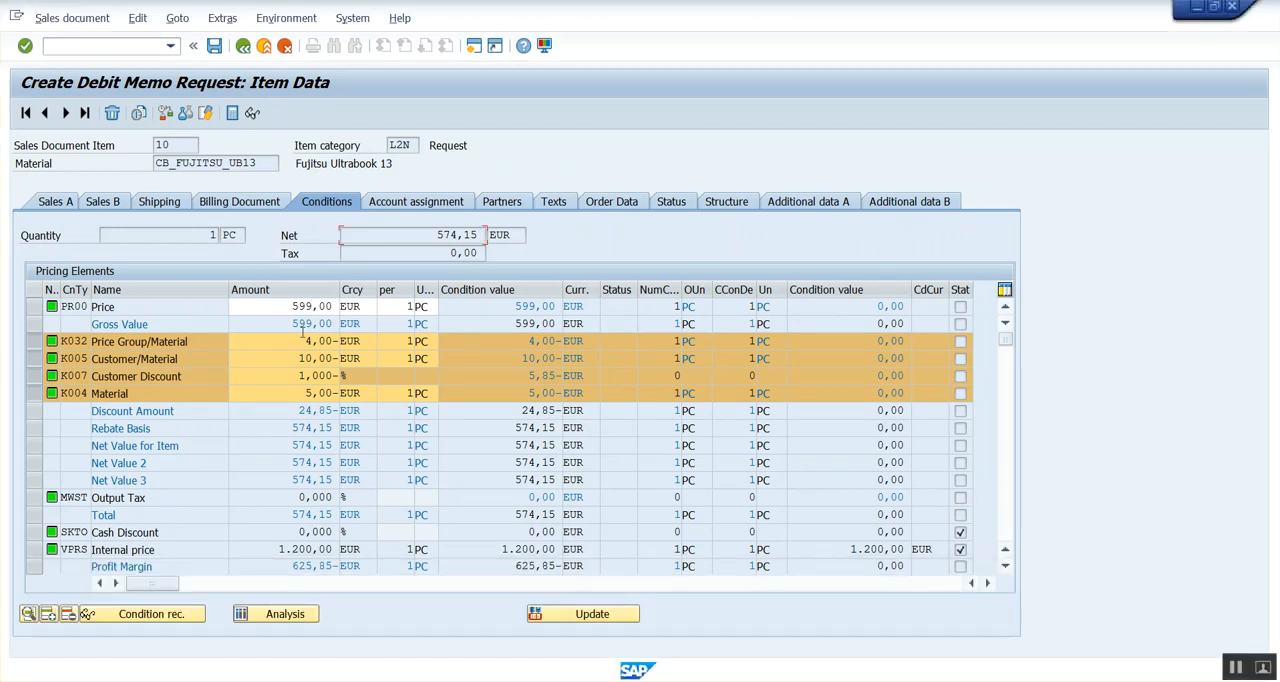
# Return to procedure RVAA01, widen the requirement column and examine the requirements of the K032, K005, K007 and K004 steps.
pyautogui.moveTo(448, 681)
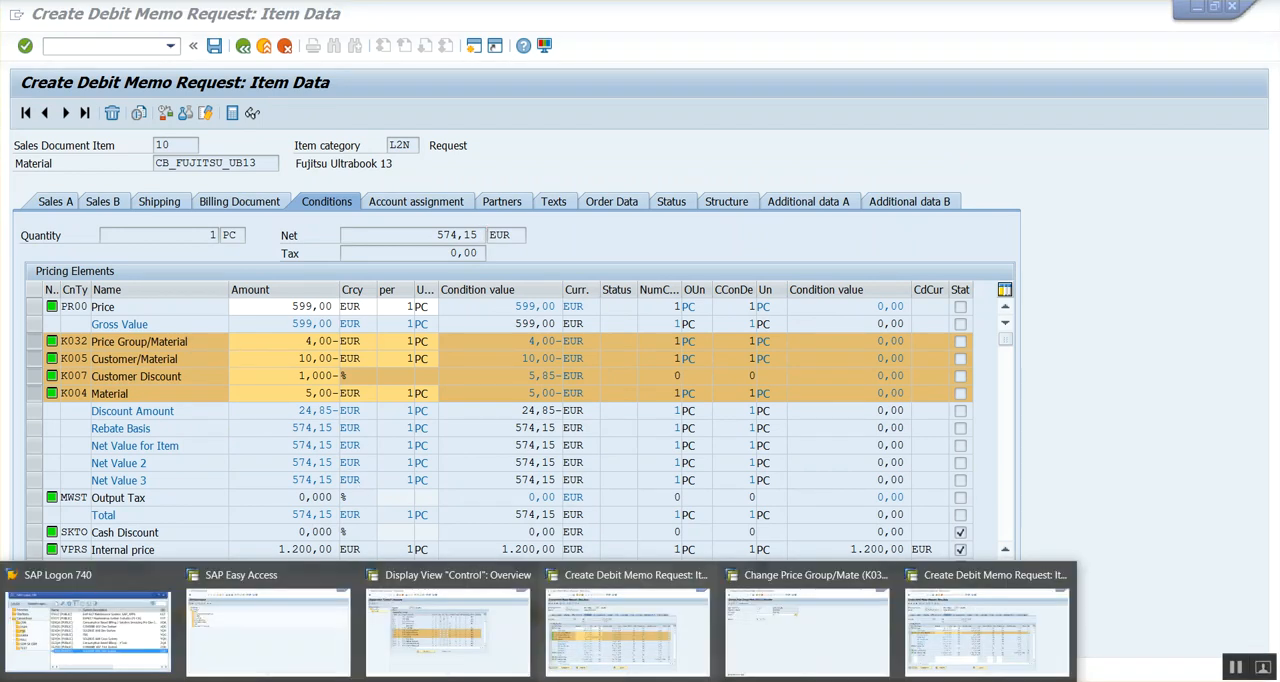
pyautogui.click(448, 620)
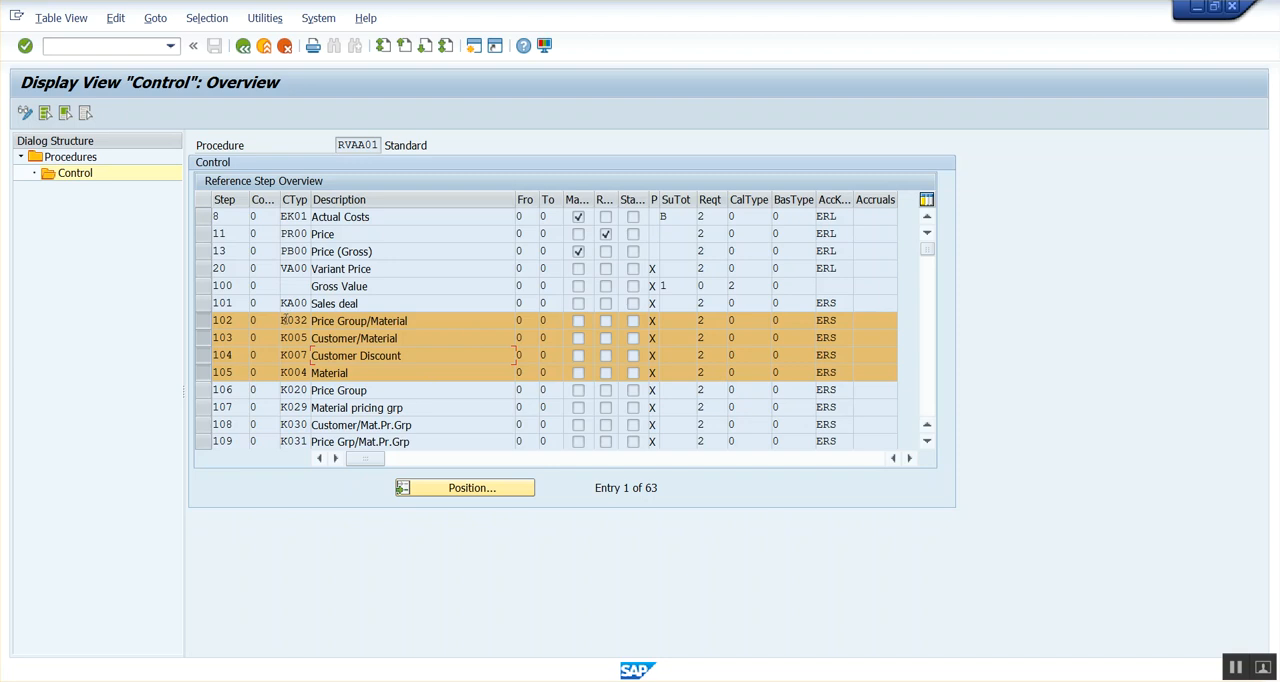
pyautogui.moveTo(283, 320); pyautogui.dragTo(311, 321)
pyautogui.click(337, 321)
pyautogui.click(711, 320)
pyautogui.moveTo(723, 201); pyautogui.dragTo(749, 201)
pyautogui.click(720, 333)
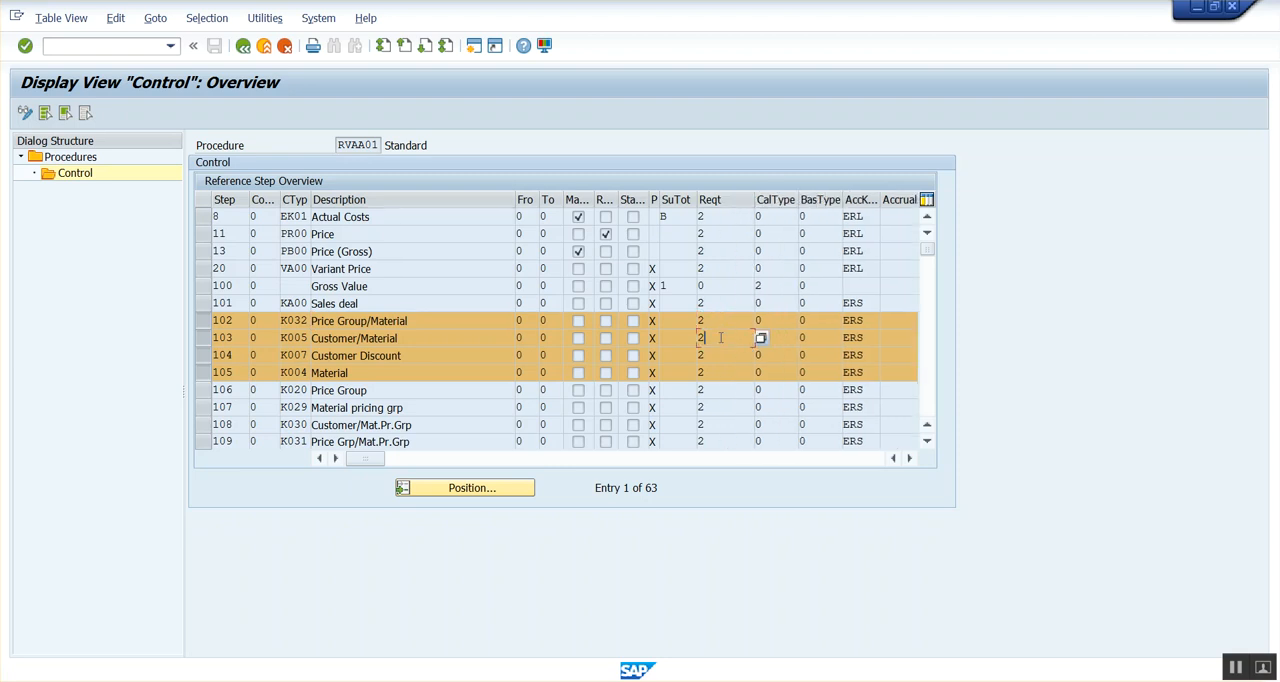
pyautogui.click(711, 360)
pyautogui.click(719, 371)
# Look up the requirement routines from the K032 step and display the source code of routine 2, Item with pricing.
pyautogui.rightClick(723, 321)
pyautogui.press('Escape')
pyautogui.click(760, 321)
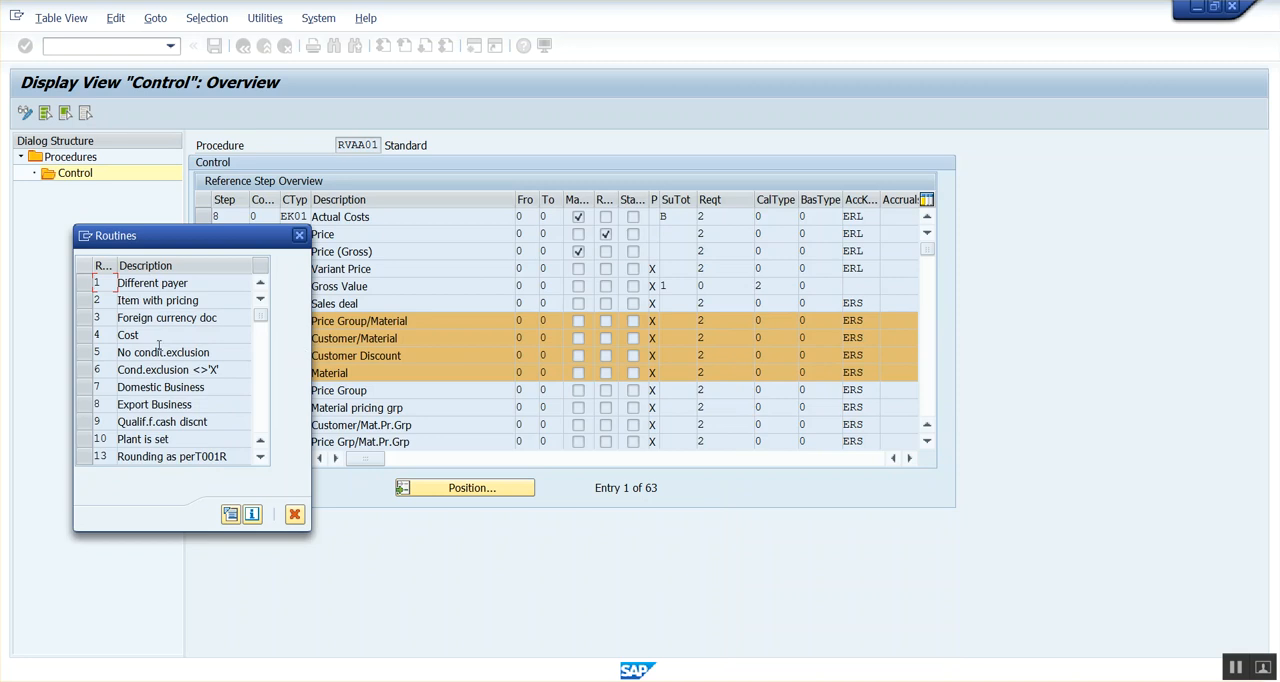
pyautogui.click(138, 298)
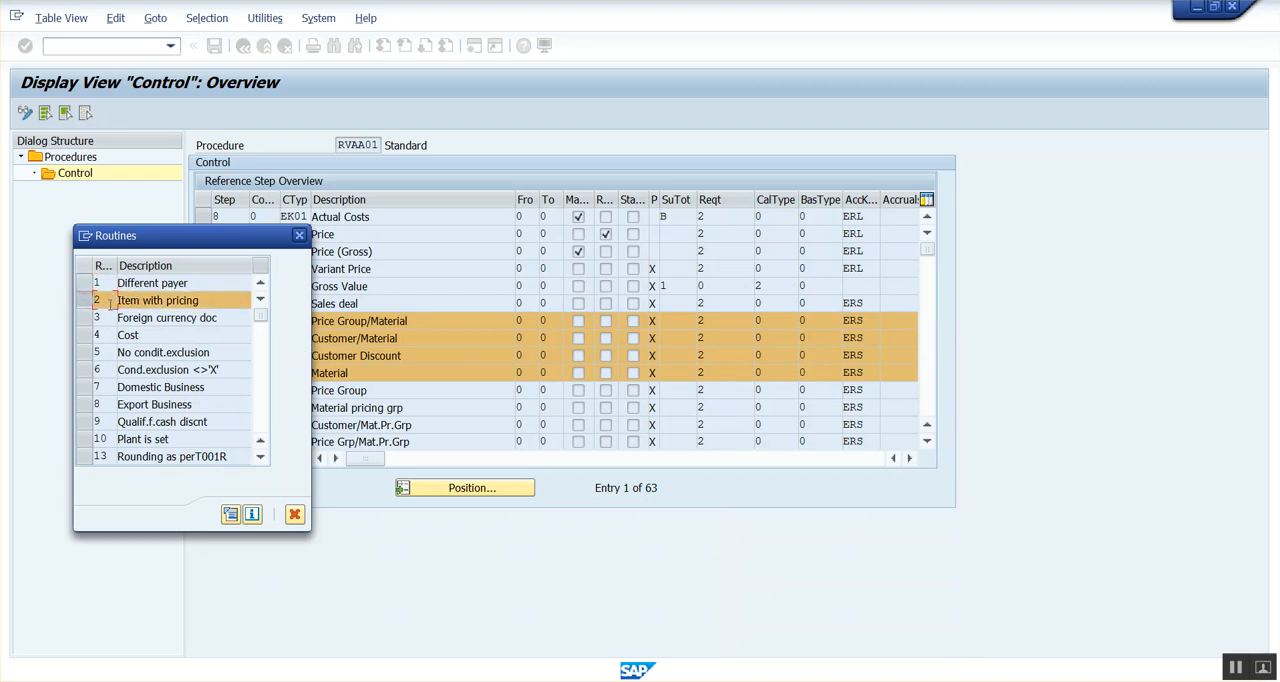
pyautogui.click(230, 514)
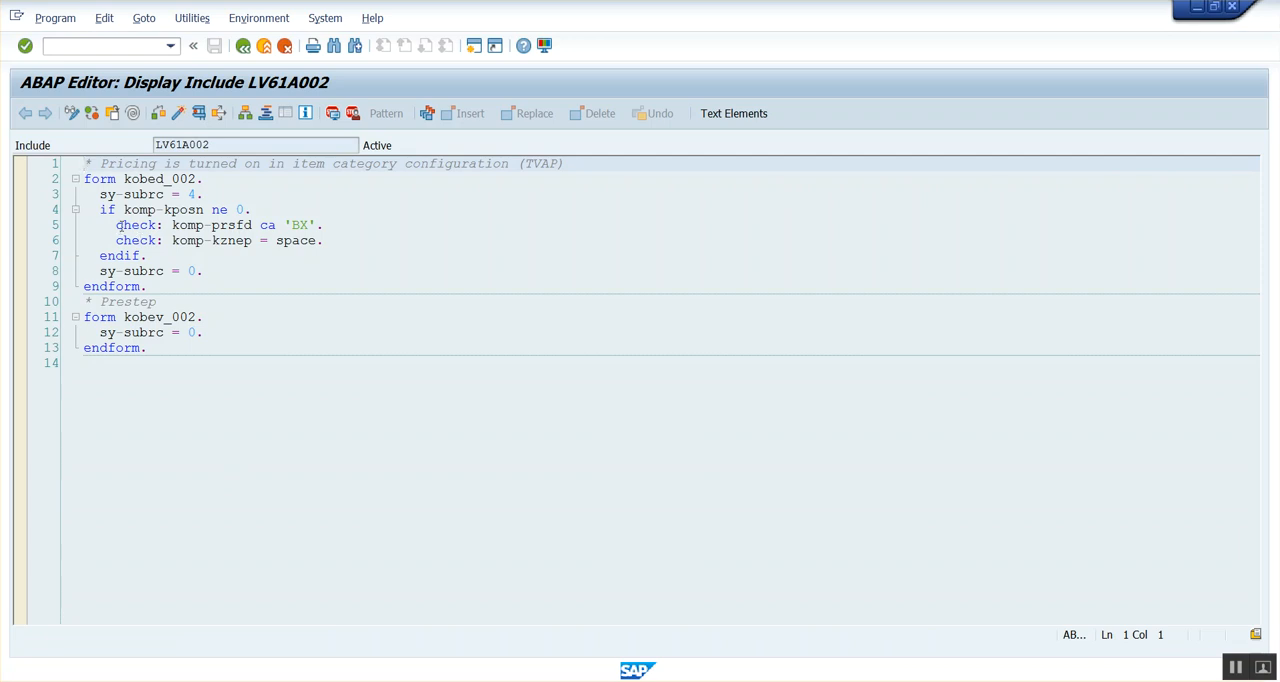
# Examine the sy-subrc assignment and the komp-kposn, komp-prsfd and komp-kznep checks in form kobed_002.
pyautogui.moveTo(100, 194); pyautogui.dragTo(211, 190)
pyautogui.click(229, 195)
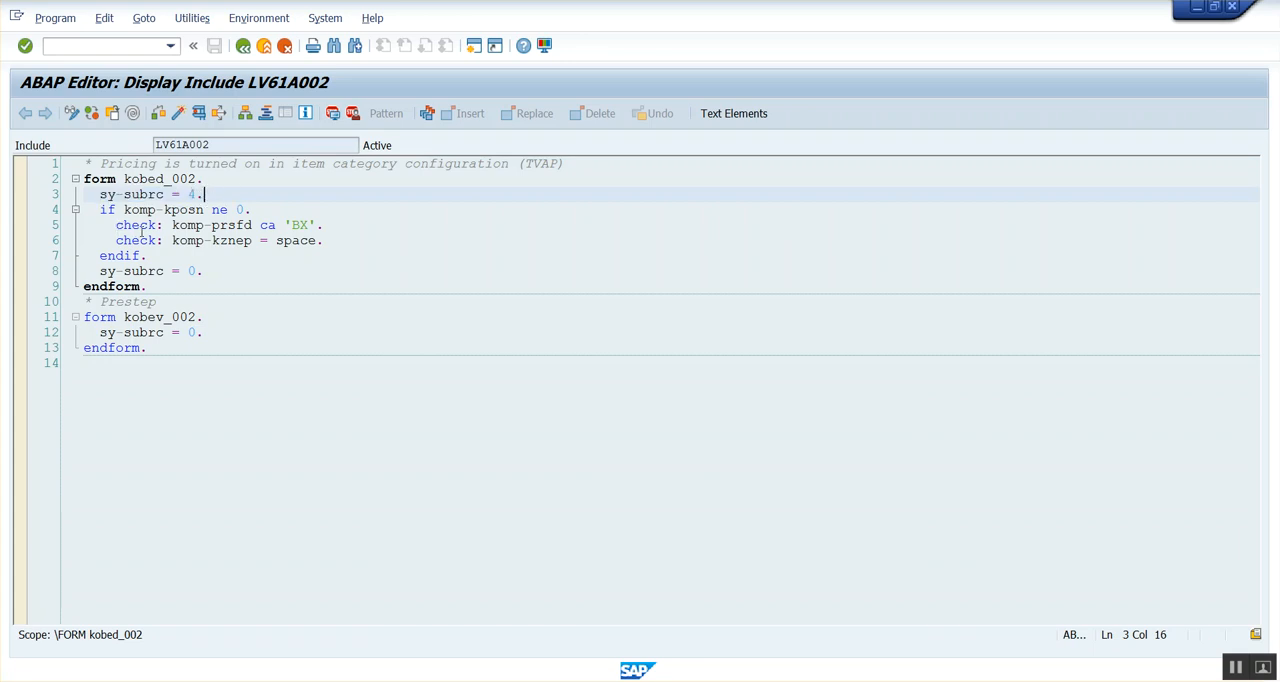
pyautogui.moveTo(171, 241); pyautogui.dragTo(208, 241)
pyautogui.click(213, 241)
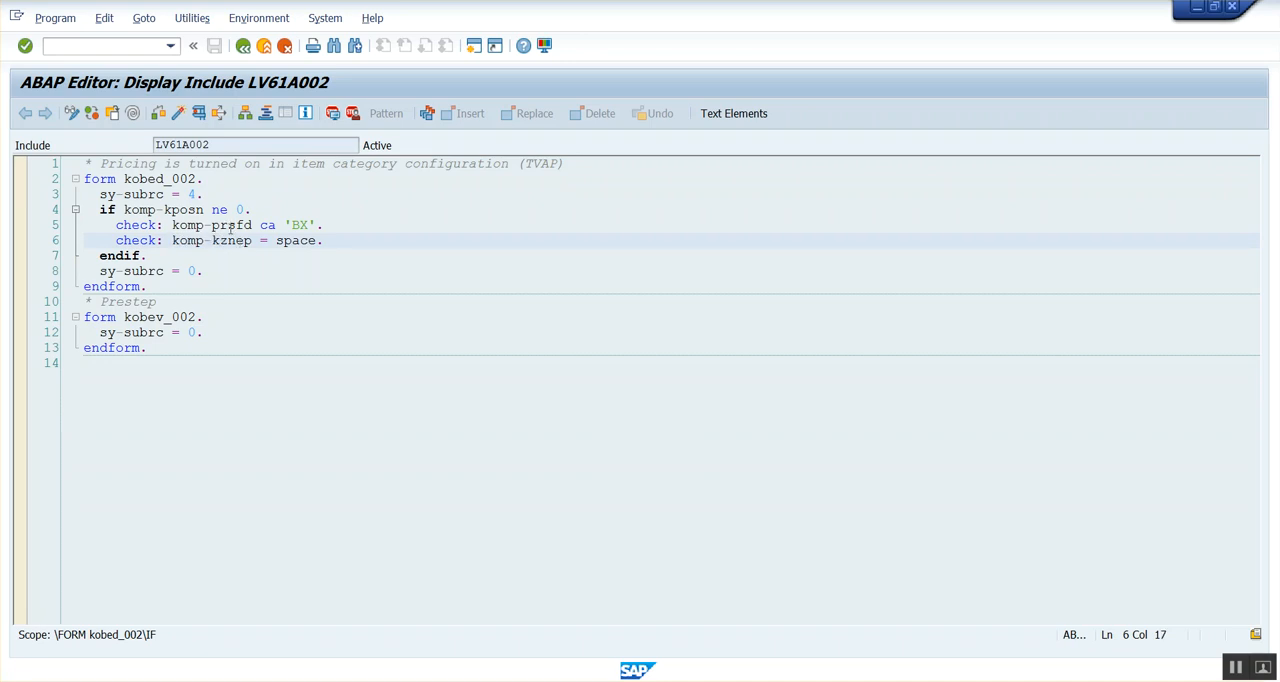
pyautogui.click(219, 225)
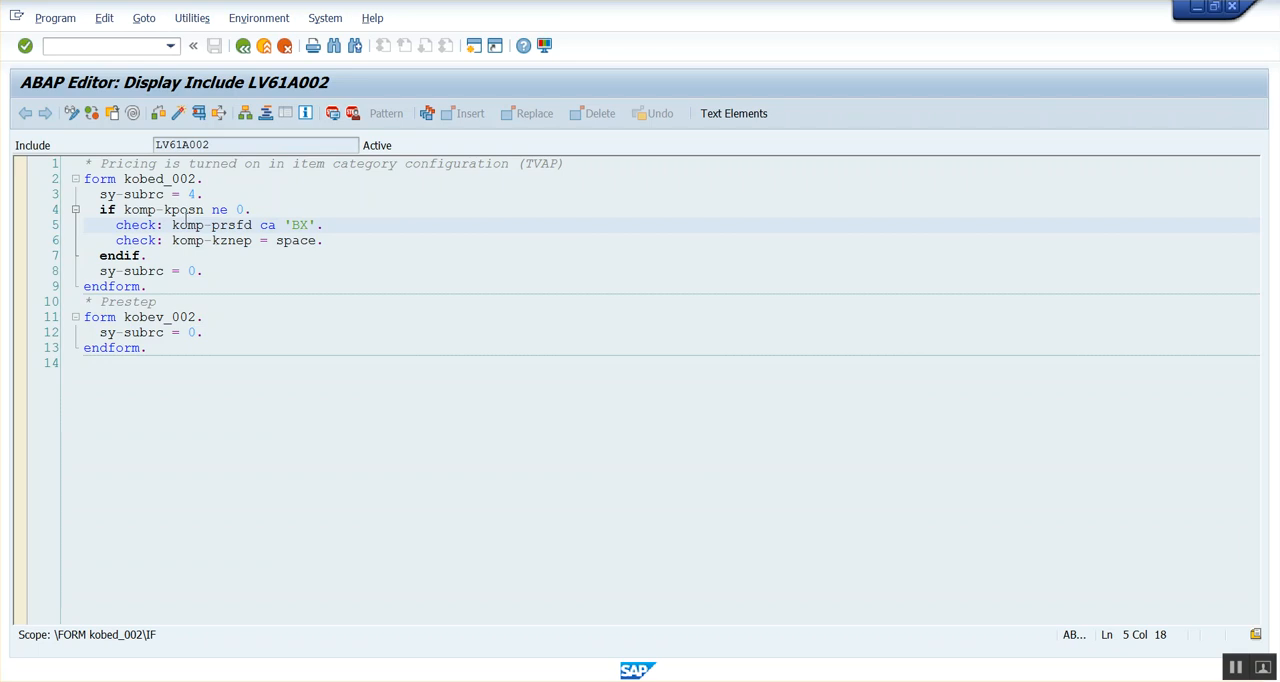
pyautogui.click(187, 211)
# Check the dictionary descriptions of fields PRSFD and KZNEP in structure KOMP, returning to the source code after each.
pyautogui.click(229, 227)
pyautogui.doubleClick(243, 226)
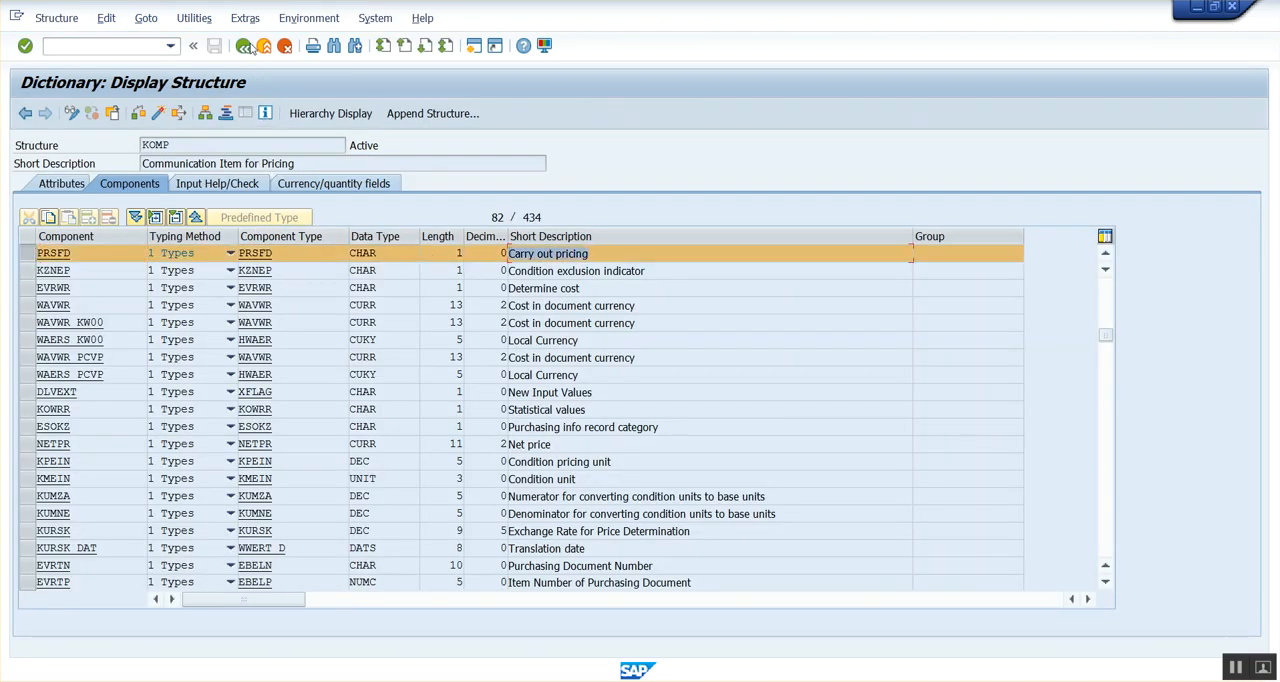
pyautogui.press('F3')
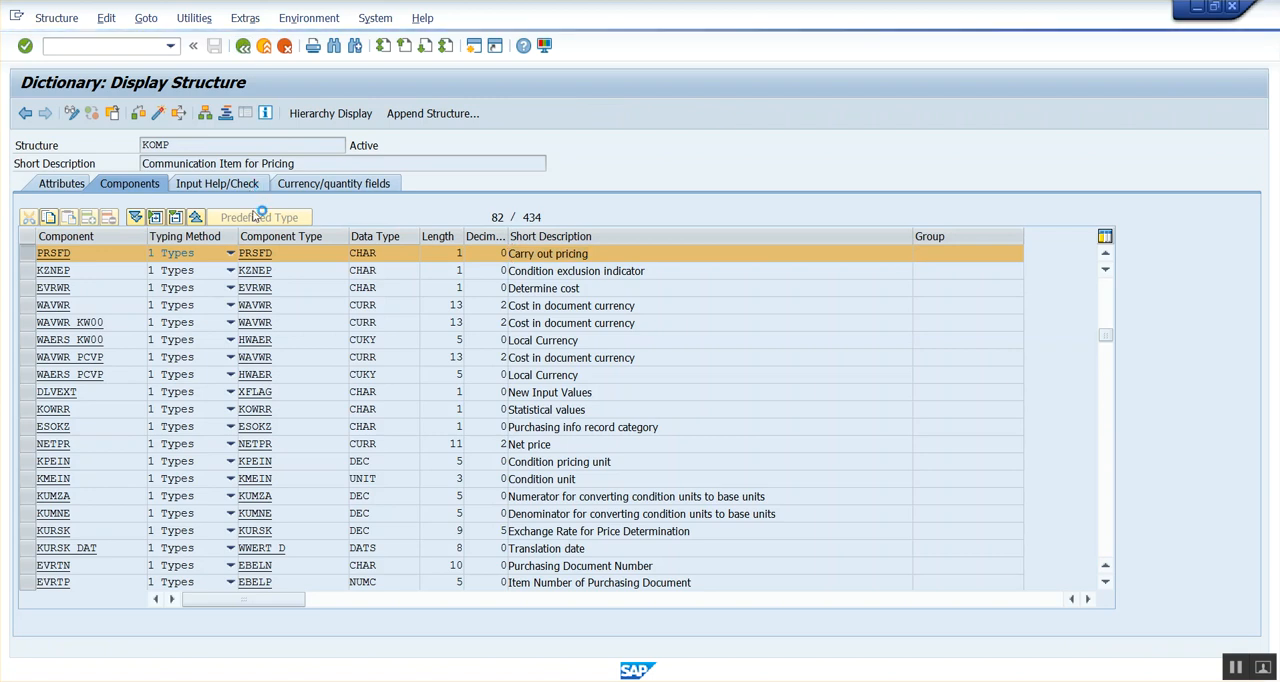
pyautogui.click(226, 243)
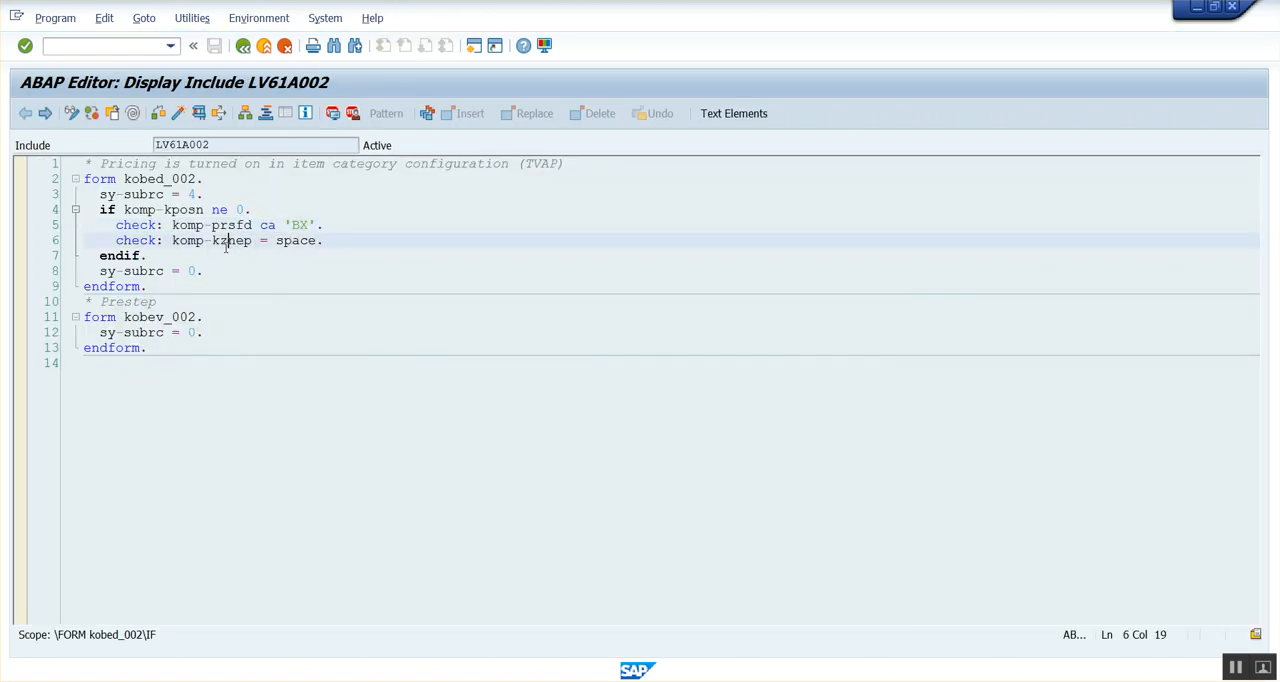
pyautogui.doubleClick(238, 243)
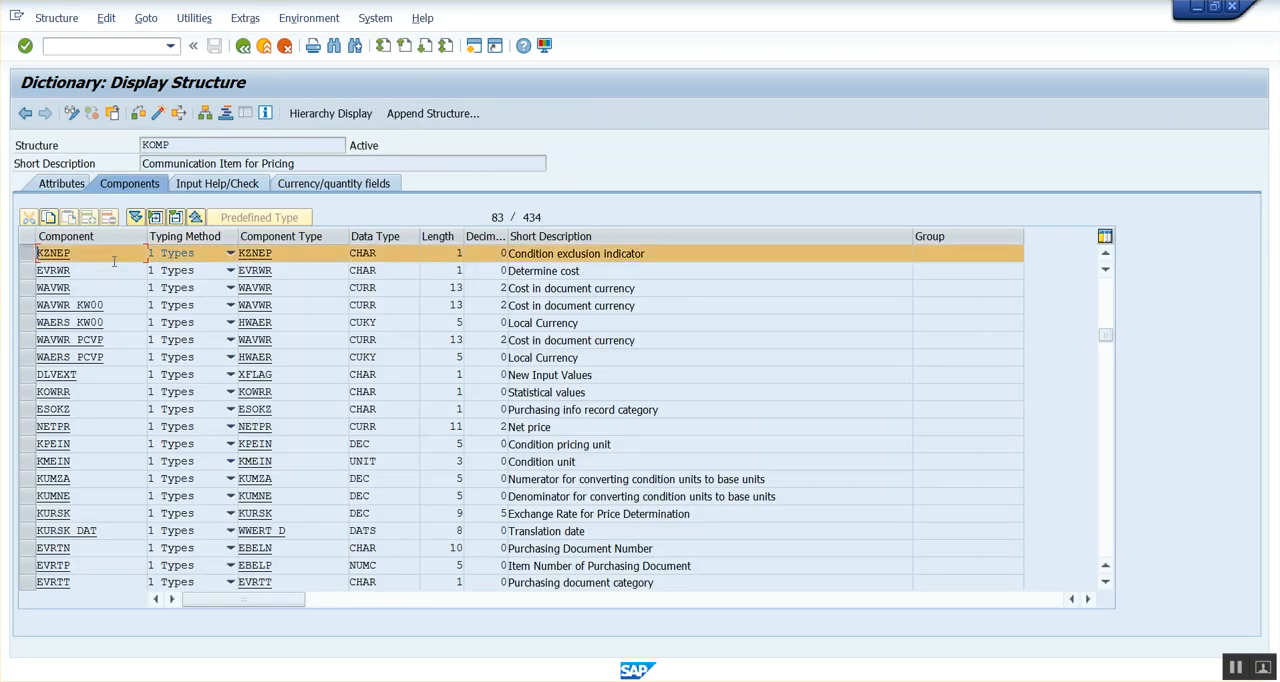
pyautogui.moveTo(655, 253); pyautogui.dragTo(508, 253)
pyautogui.click(243, 46)
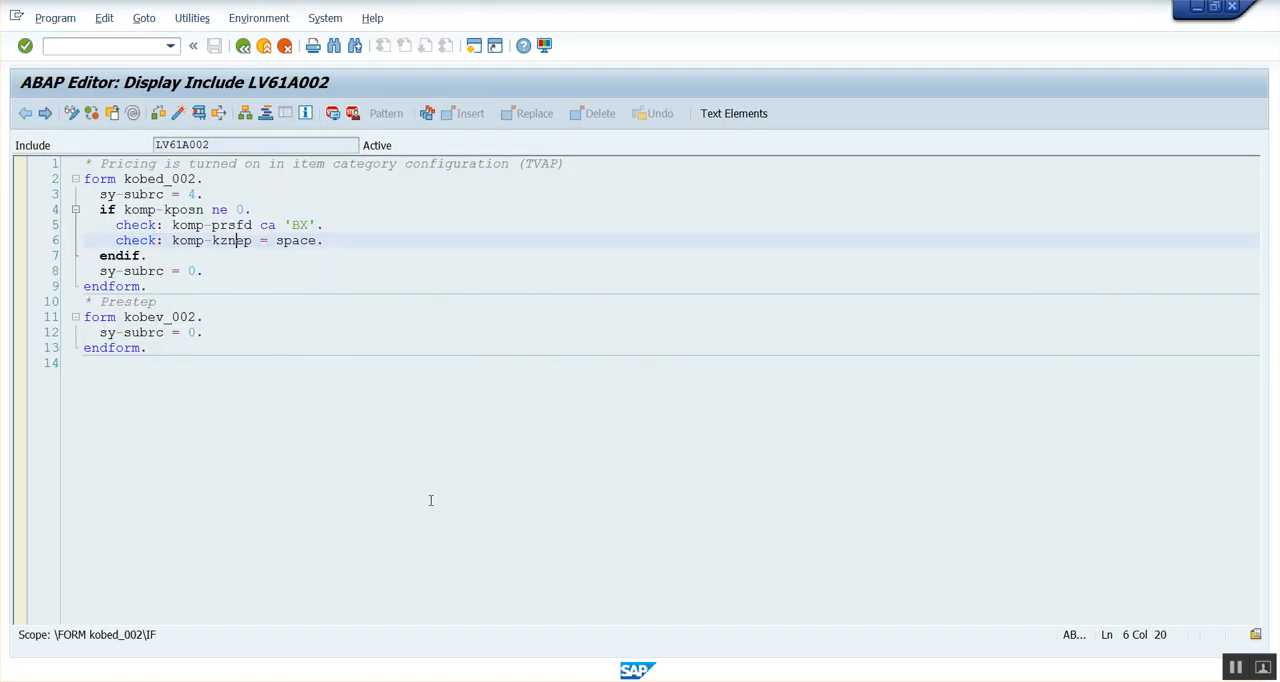
# Return to the K032 selection for price group 01 and open the details of the CB_FUJITSU_UB13 record.
pyautogui.click(455, 681)
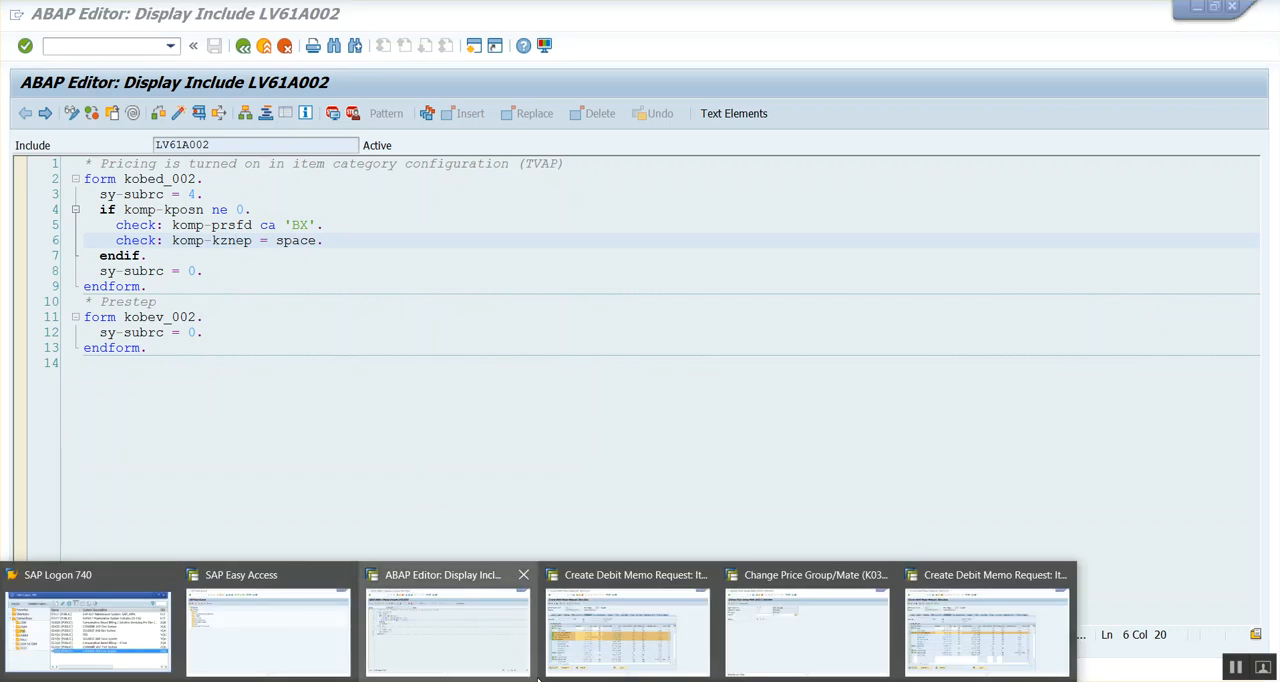
pyautogui.click(796, 649)
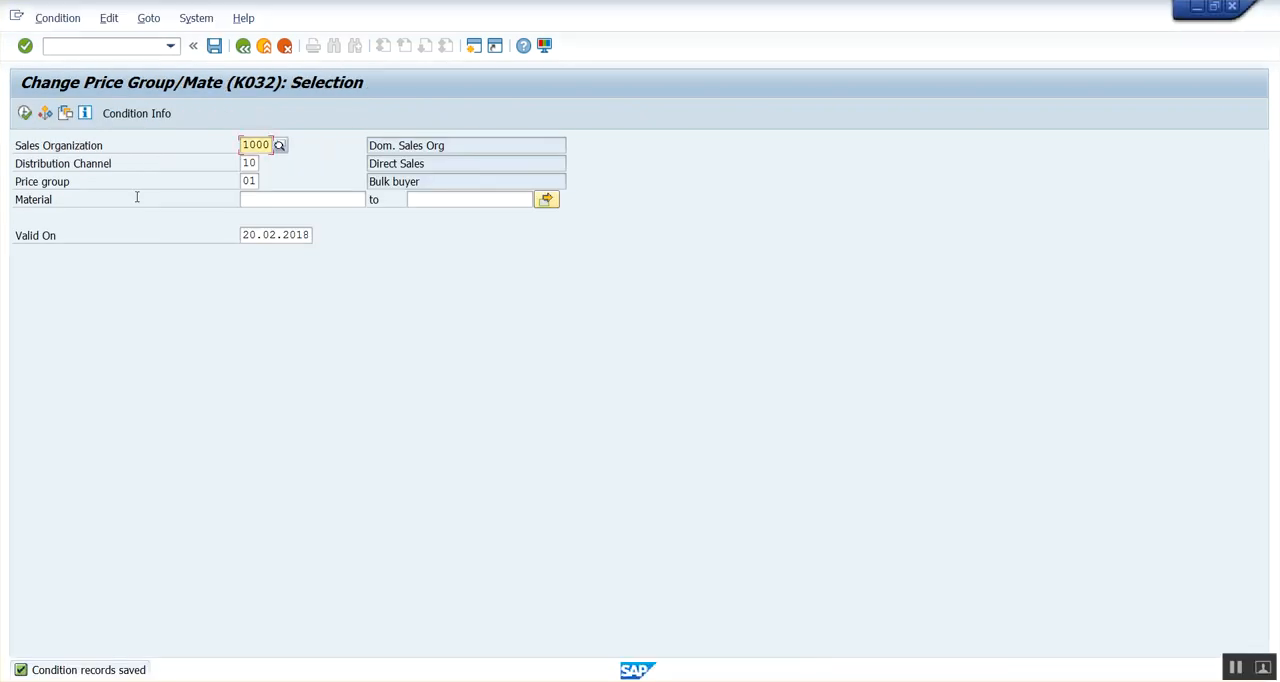
pyautogui.click(24, 113)
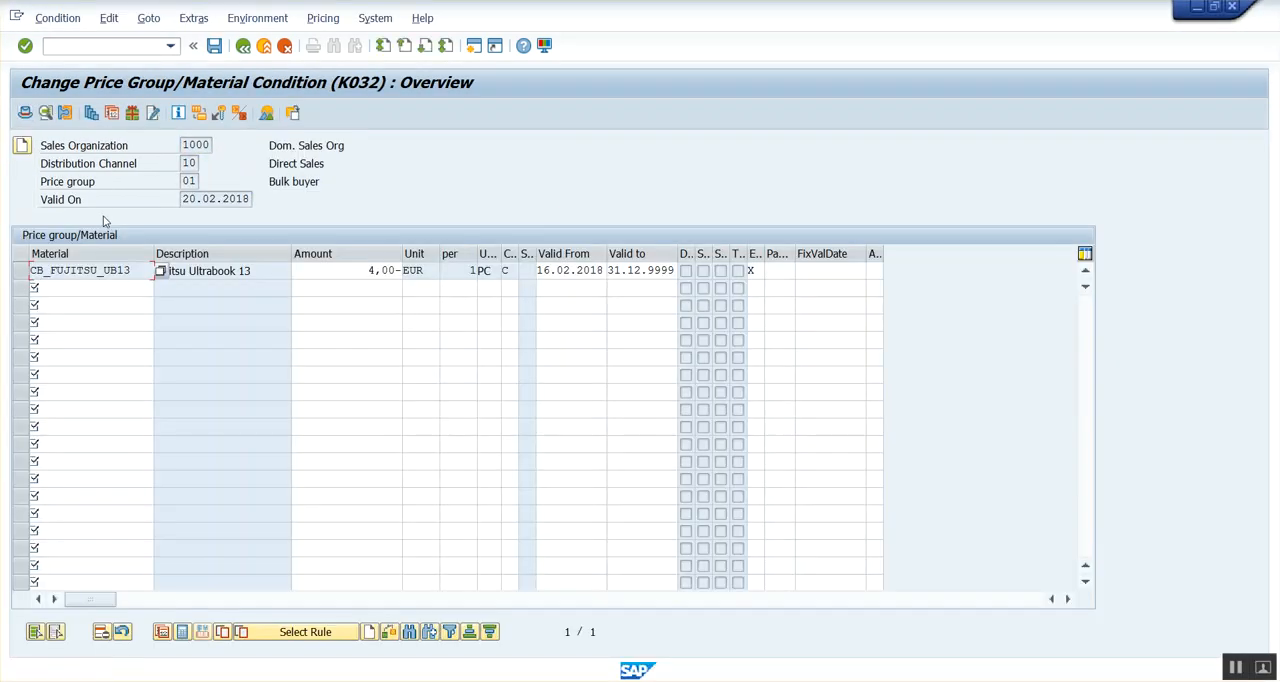
pyautogui.click(24, 268)
pyautogui.click(65, 112)
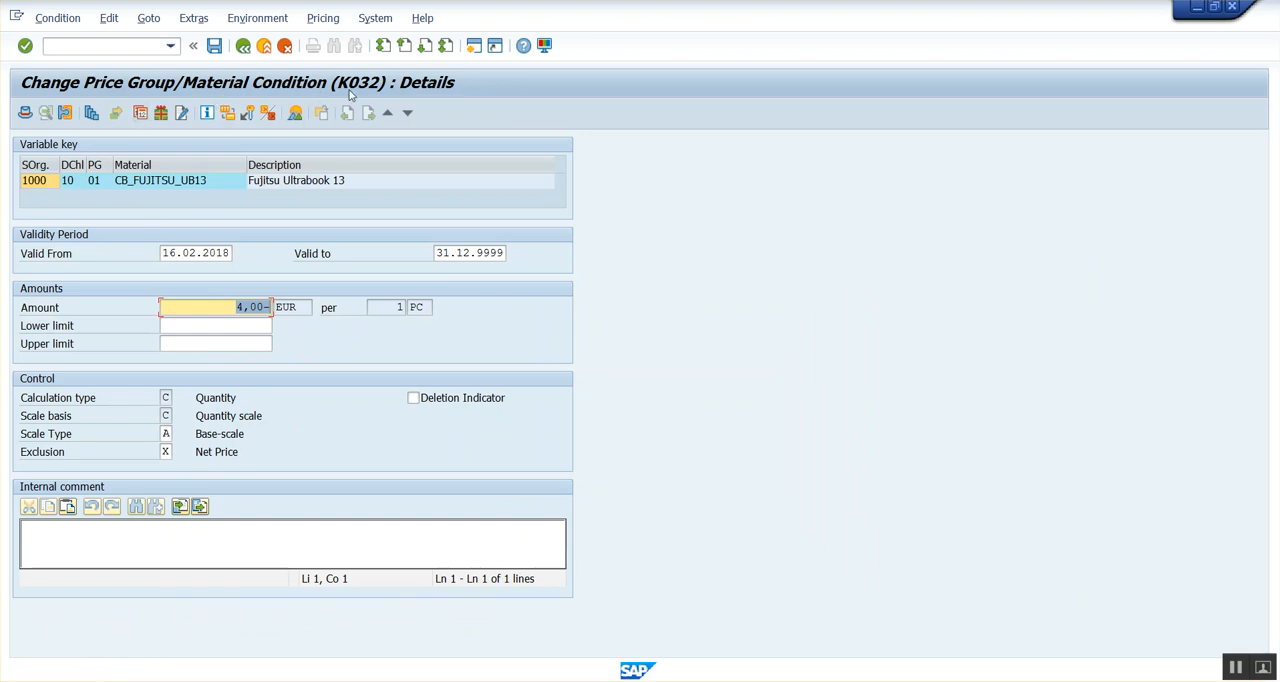
# Review the item conditions of the debit memo request priced with K032 only, and return to the source code of include LV61A002.
pyautogui.click(523, 680)
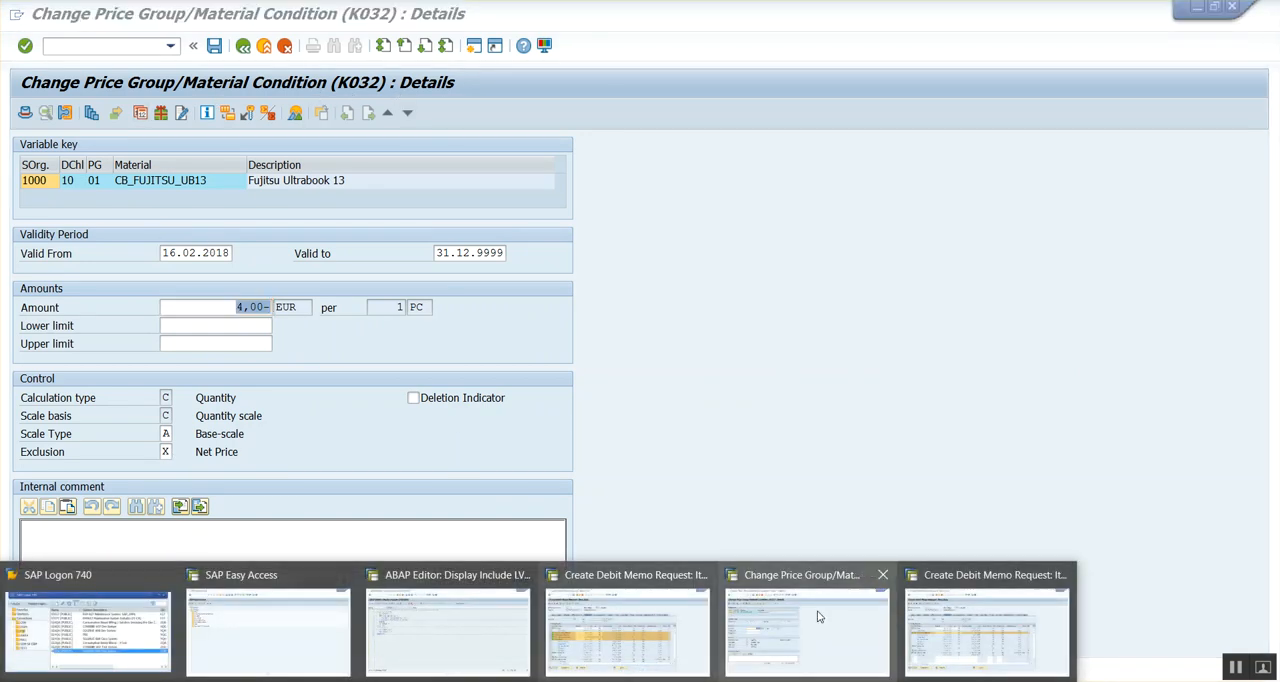
pyautogui.click(938, 636)
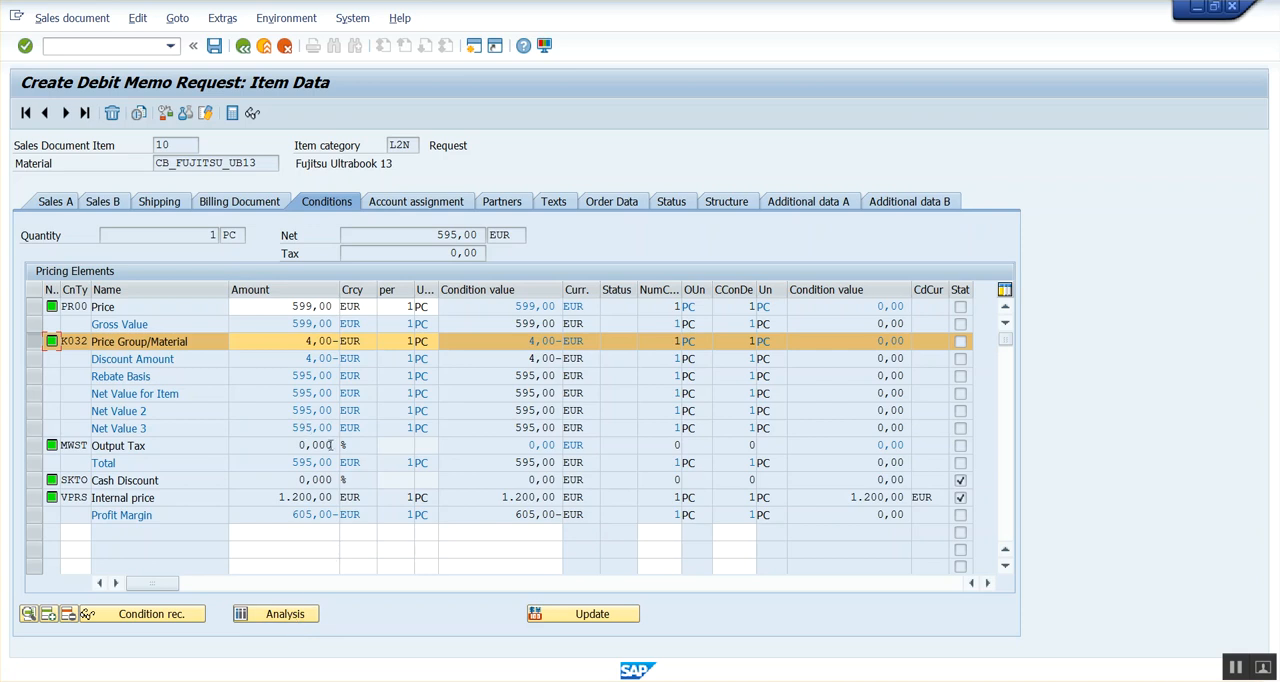
pyautogui.click(450, 680)
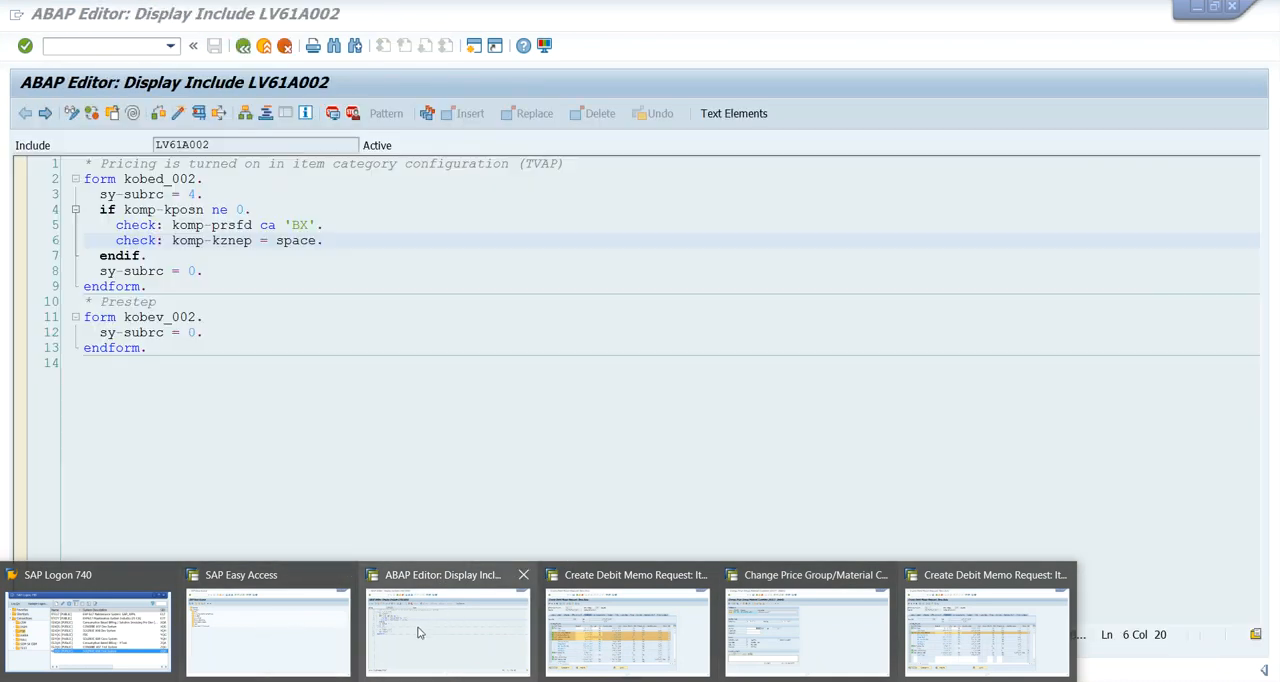
pyautogui.click(423, 634)
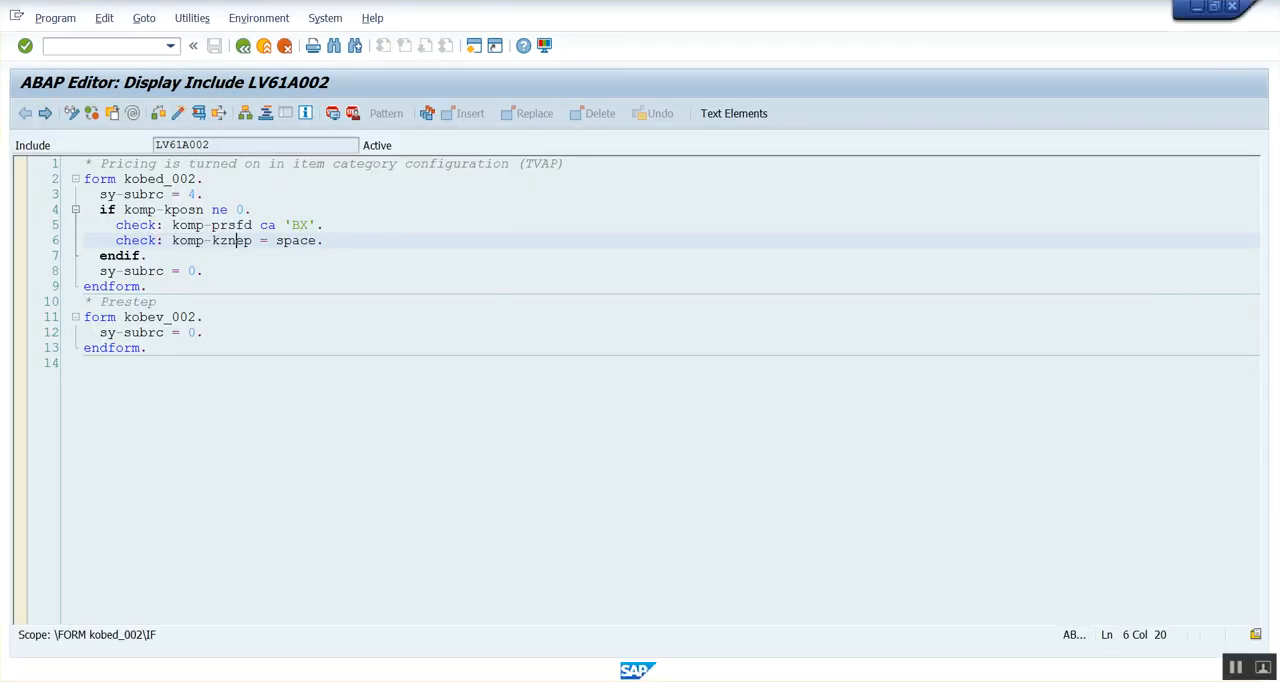
# Switch to the SAP Easy Access session and start transaction V/08.
pyautogui.click(450, 680)
pyautogui.click(317, 645)
pyautogui.click(75, 47)
pyautogui.write('v')
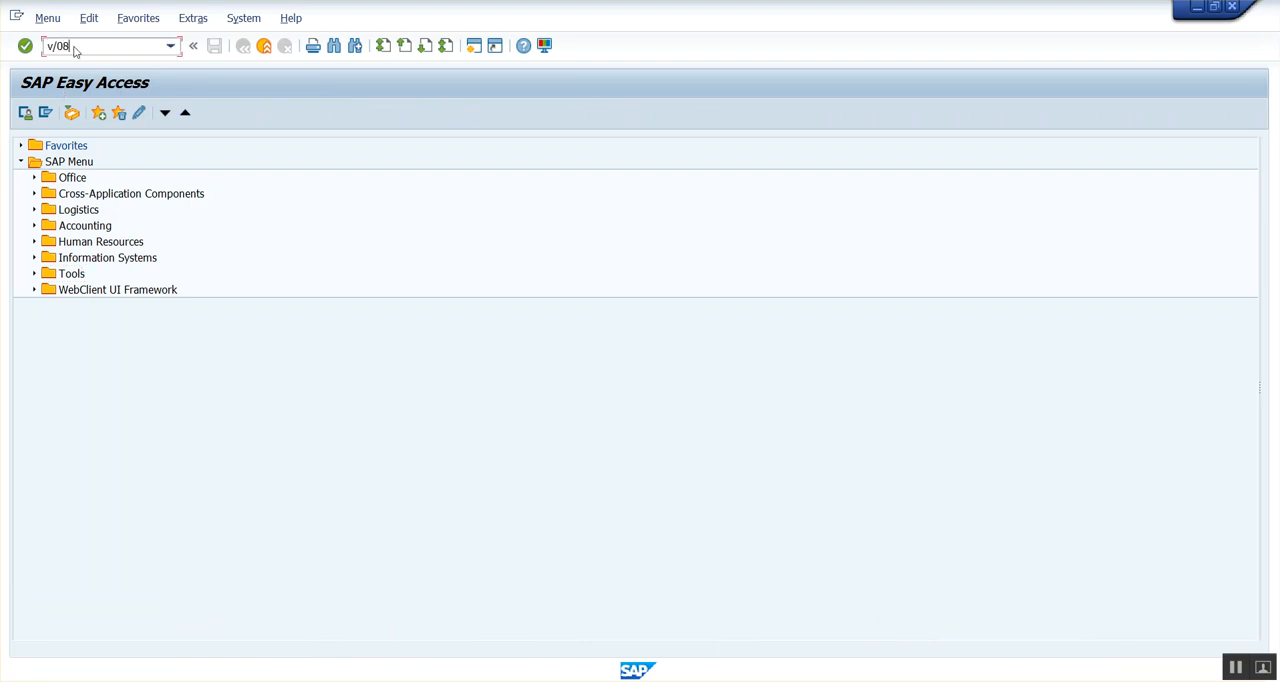
pyautogui.write('/08')
pyautogui.press('Return')
# Open the control steps of pricing procedure RVAA01 and select step 102, K032 Price Group/Material.
pyautogui.click(370, 631)
pyautogui.write('rv')
pyautogui.click(260, 375)
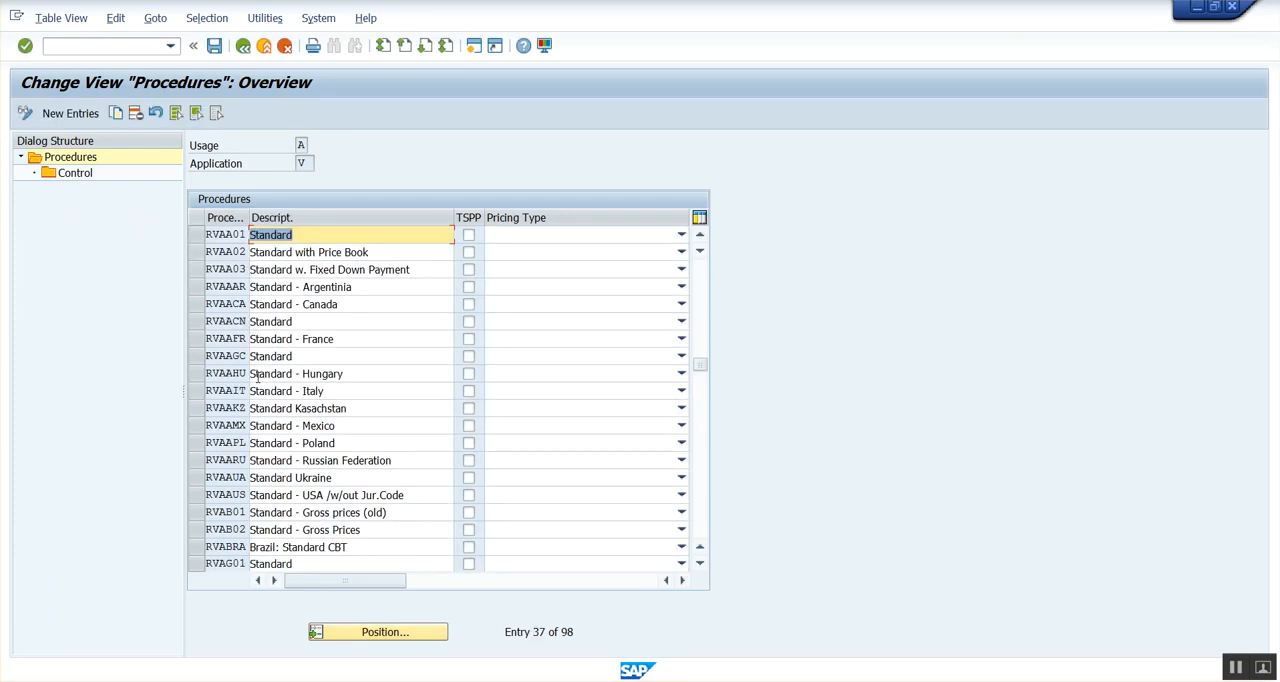
pyautogui.click(196, 234)
pyautogui.doubleClick(75, 173)
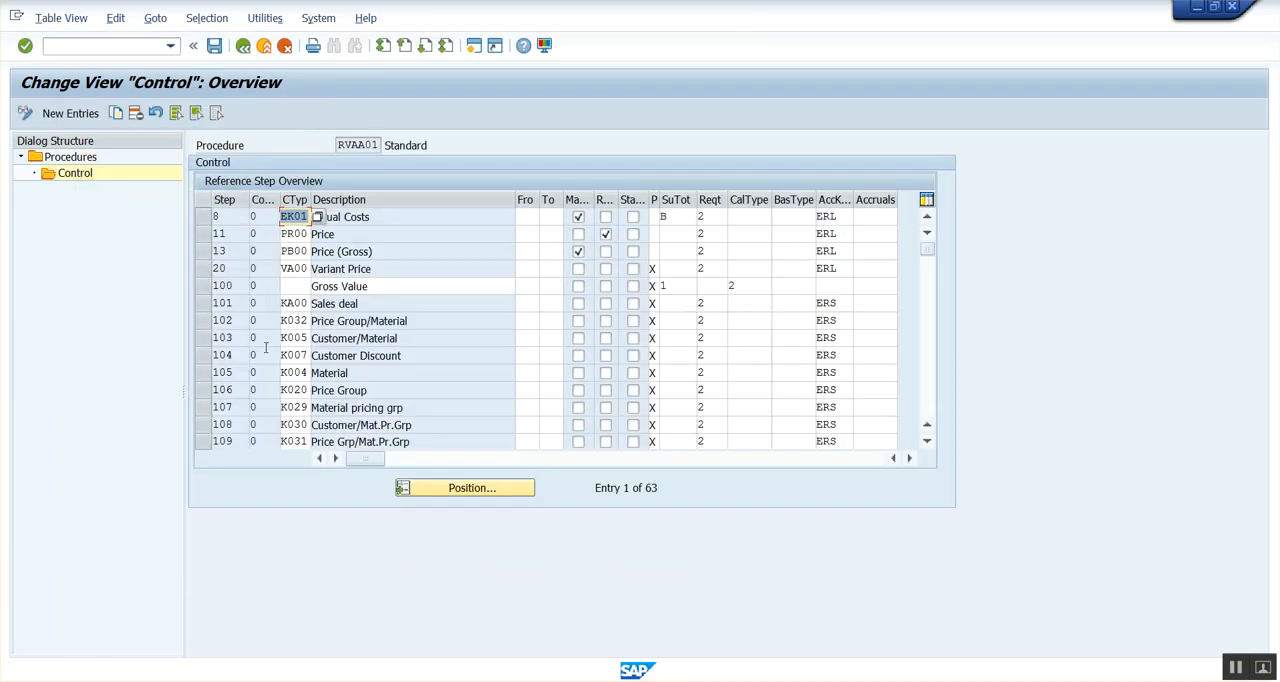
pyautogui.click(203, 320)
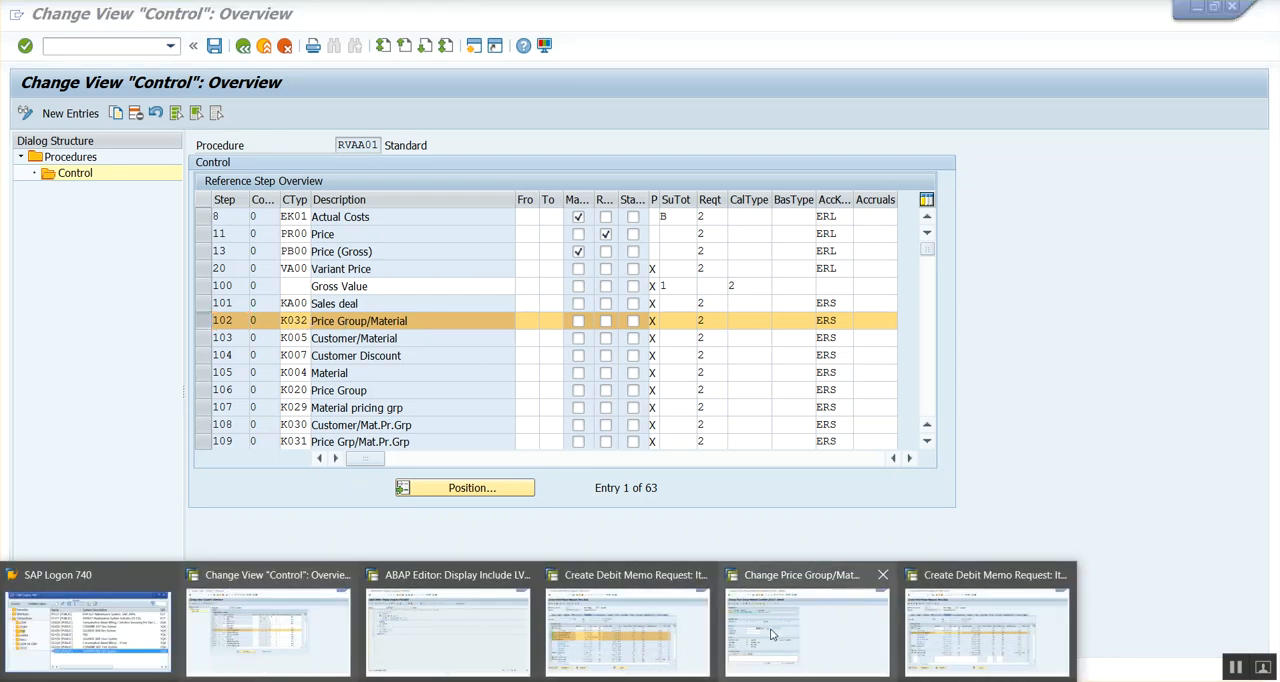
# Return from the K032 record's details to the overview and compare it with the debit memo request's conditions.
pyautogui.click(808, 615)
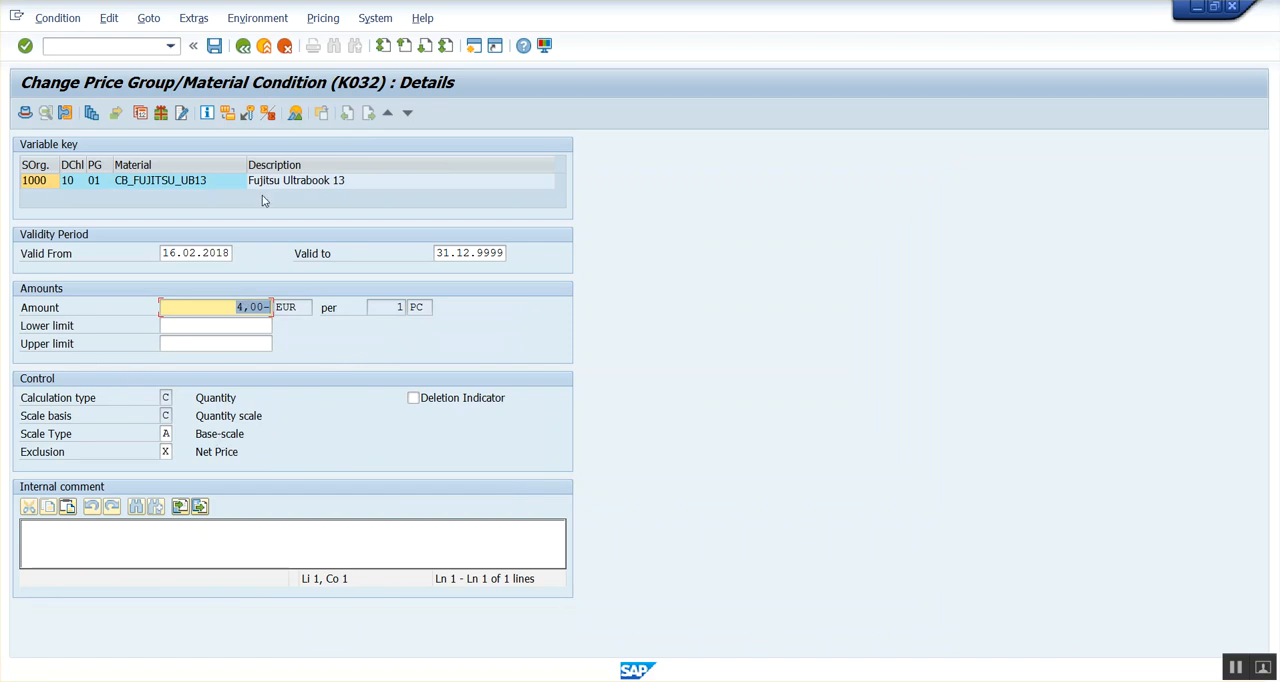
pyautogui.click(246, 52)
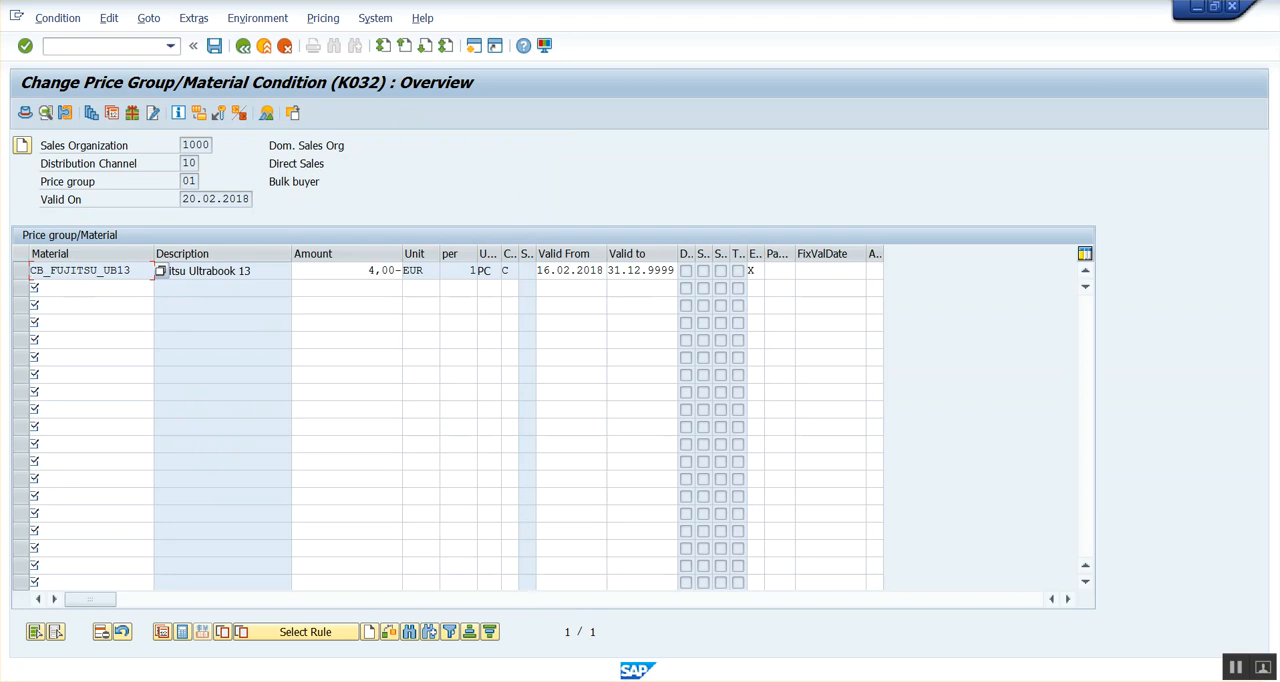
pyautogui.moveTo(672, 664)
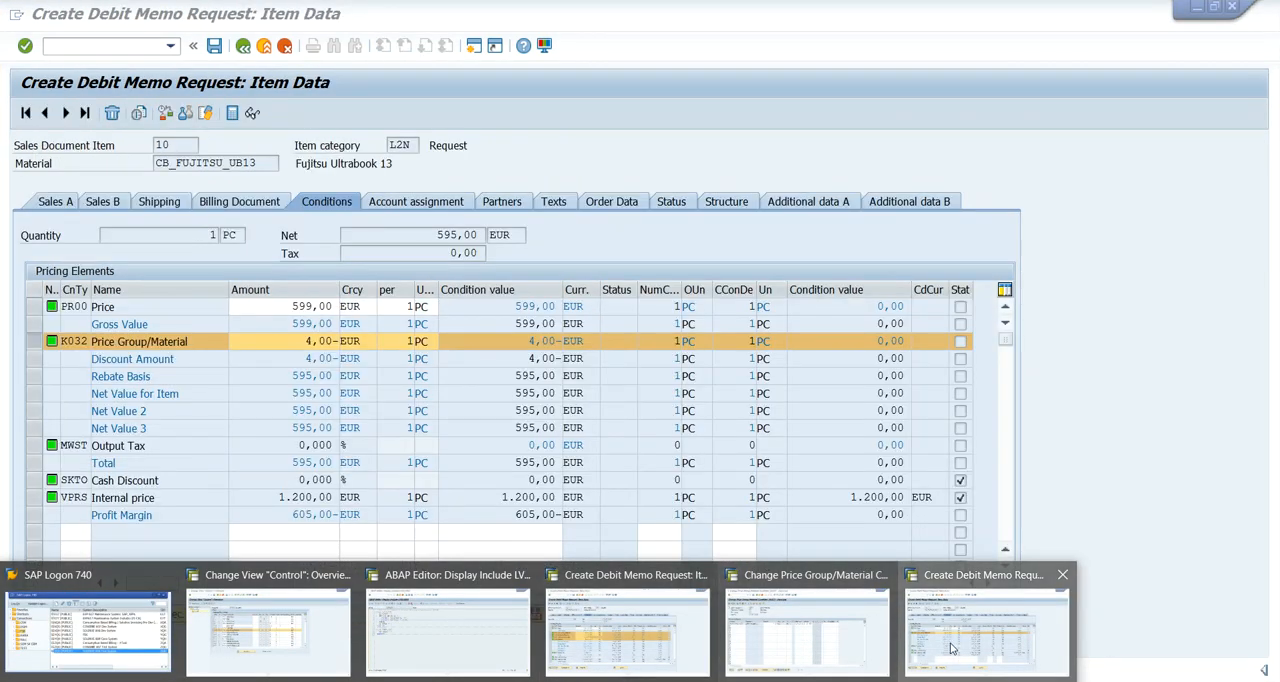
pyautogui.click(987, 630)
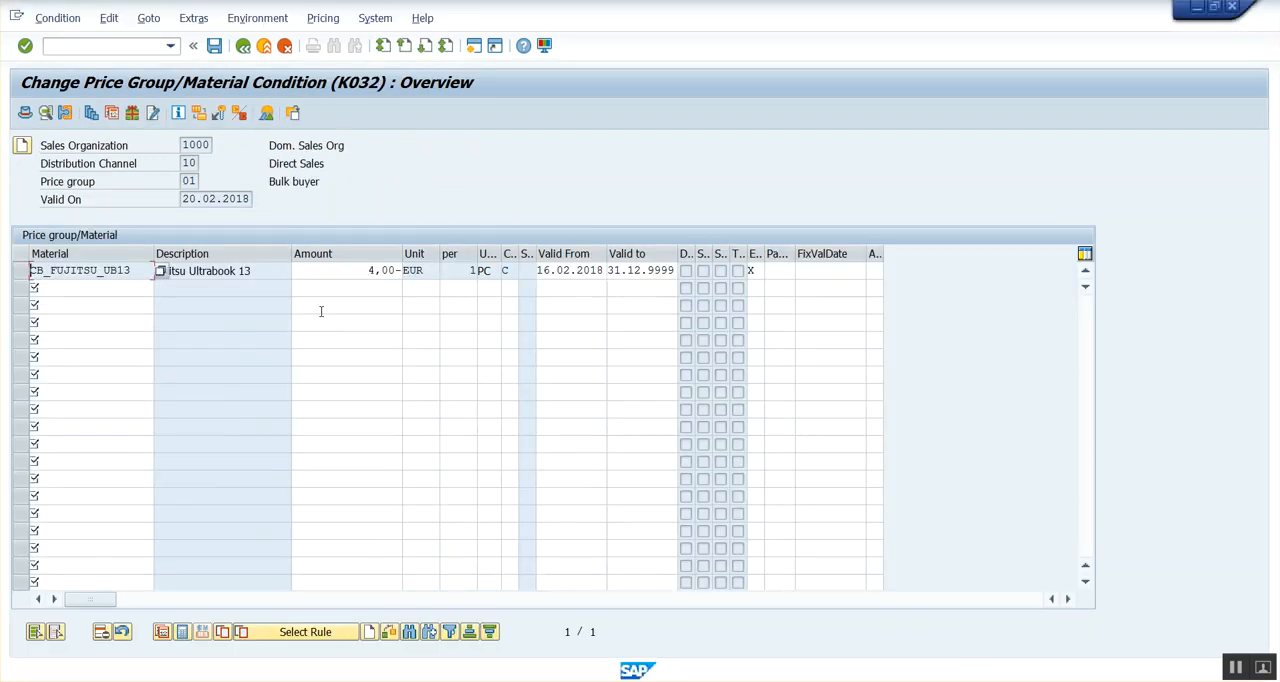
# Reopen the details of the CB_FUJITSU_UB13 record and look up the help text and technical information of the Exclusion field.
pyautogui.click(20, 270)
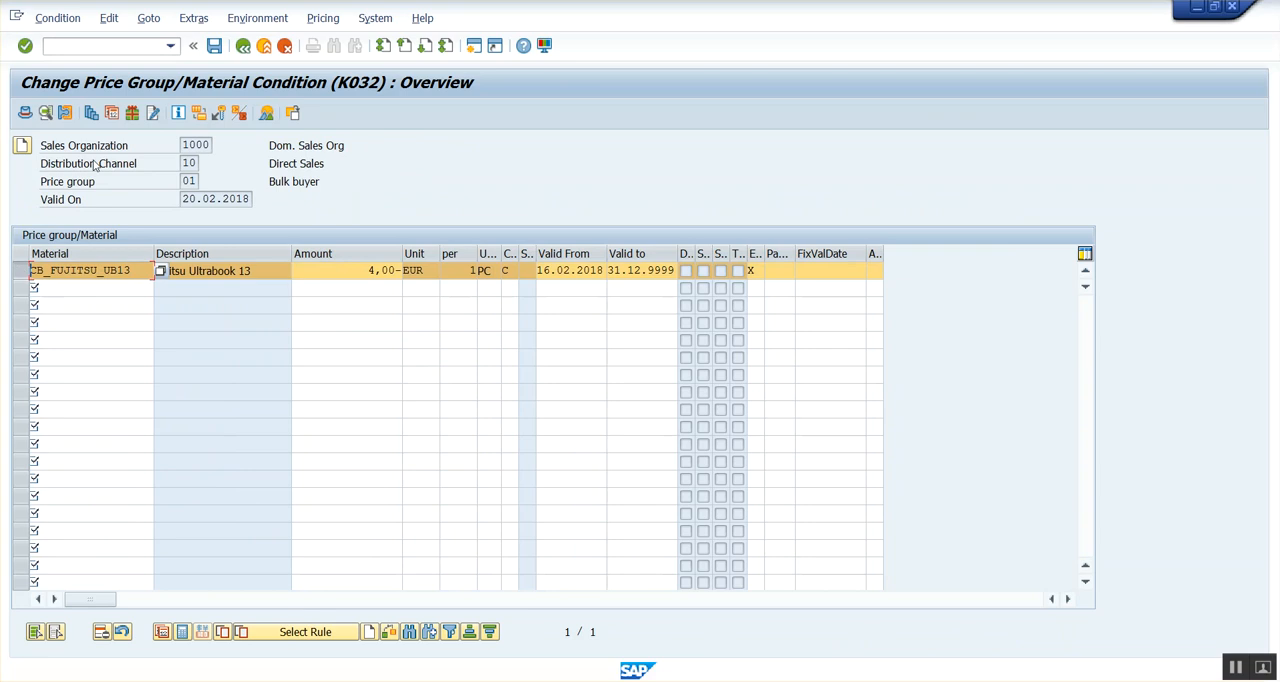
pyautogui.click(45, 112)
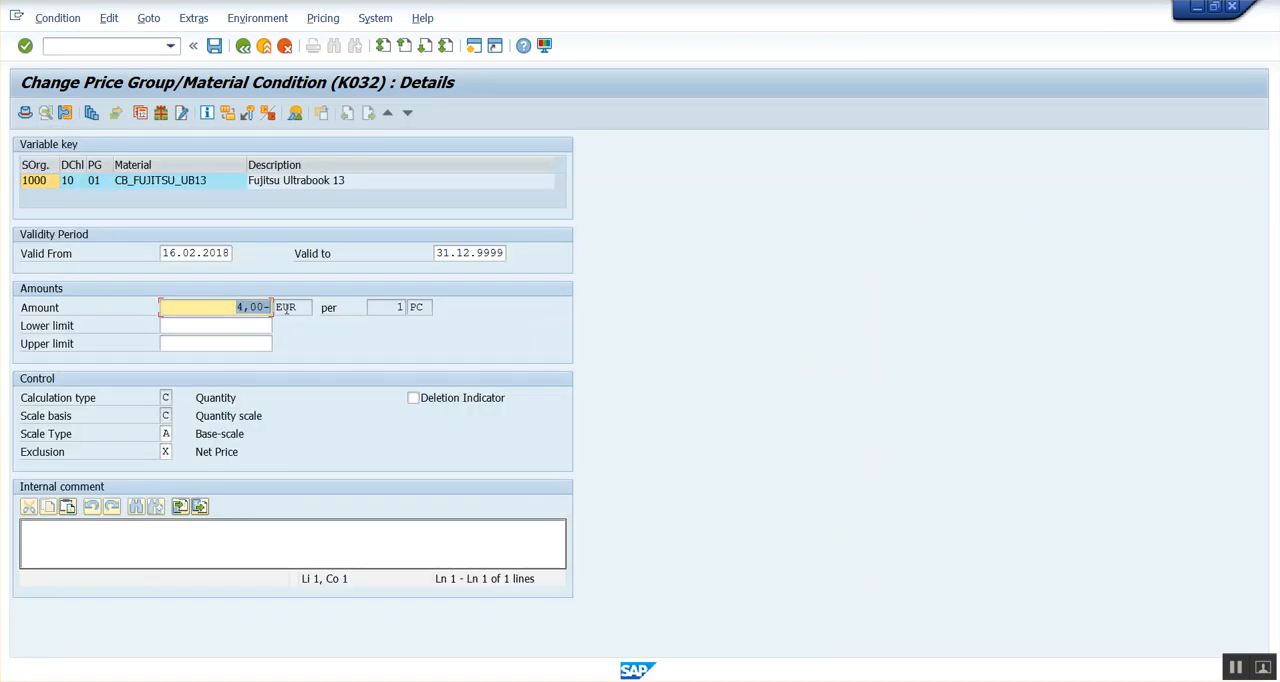
pyautogui.click(166, 452)
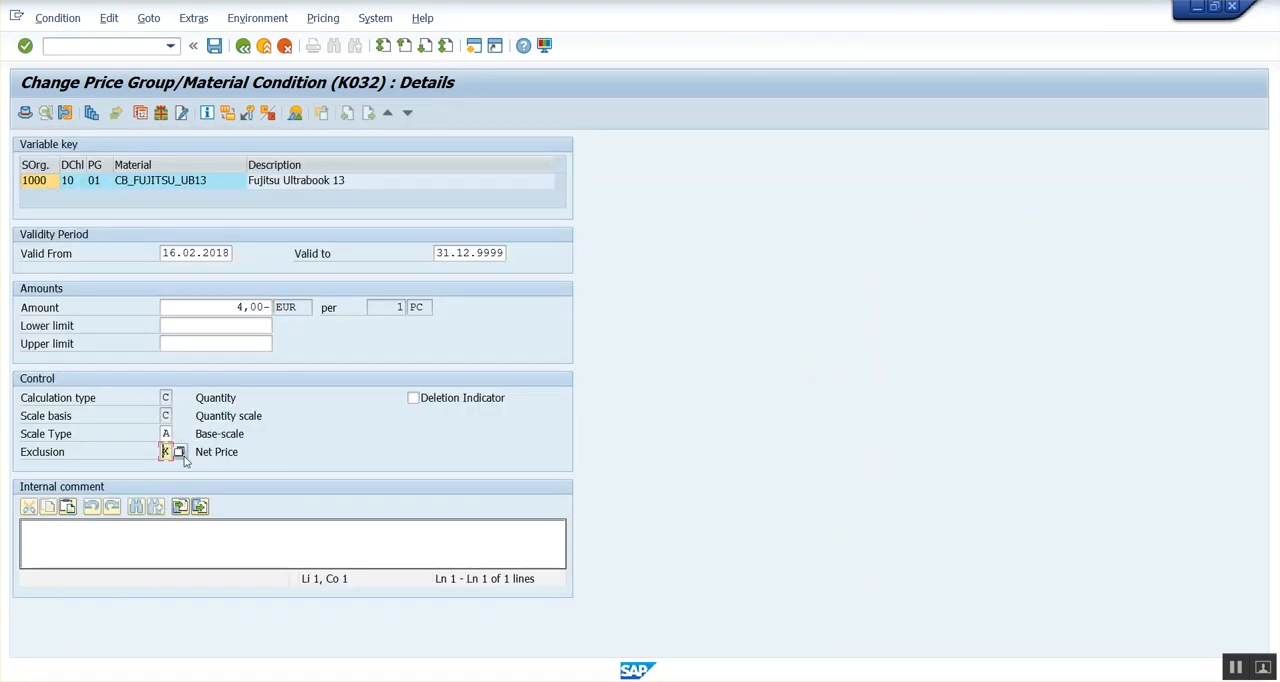
pyautogui.press('F1')
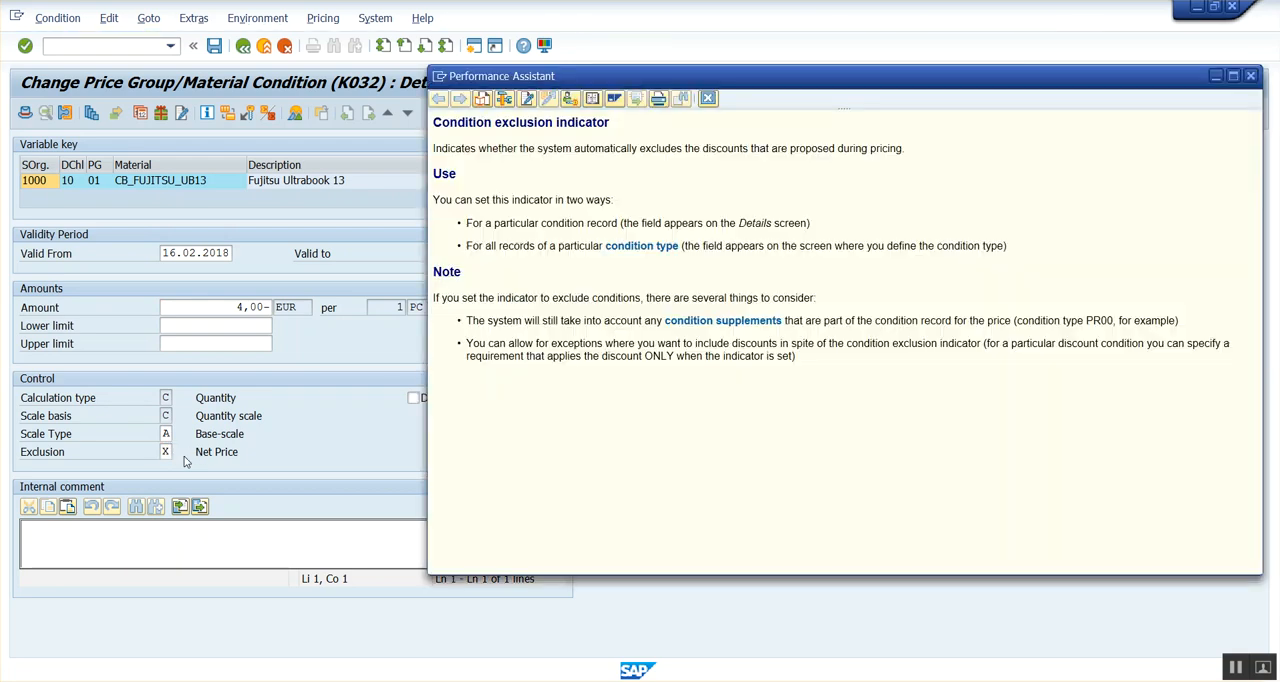
pyautogui.click(504, 99)
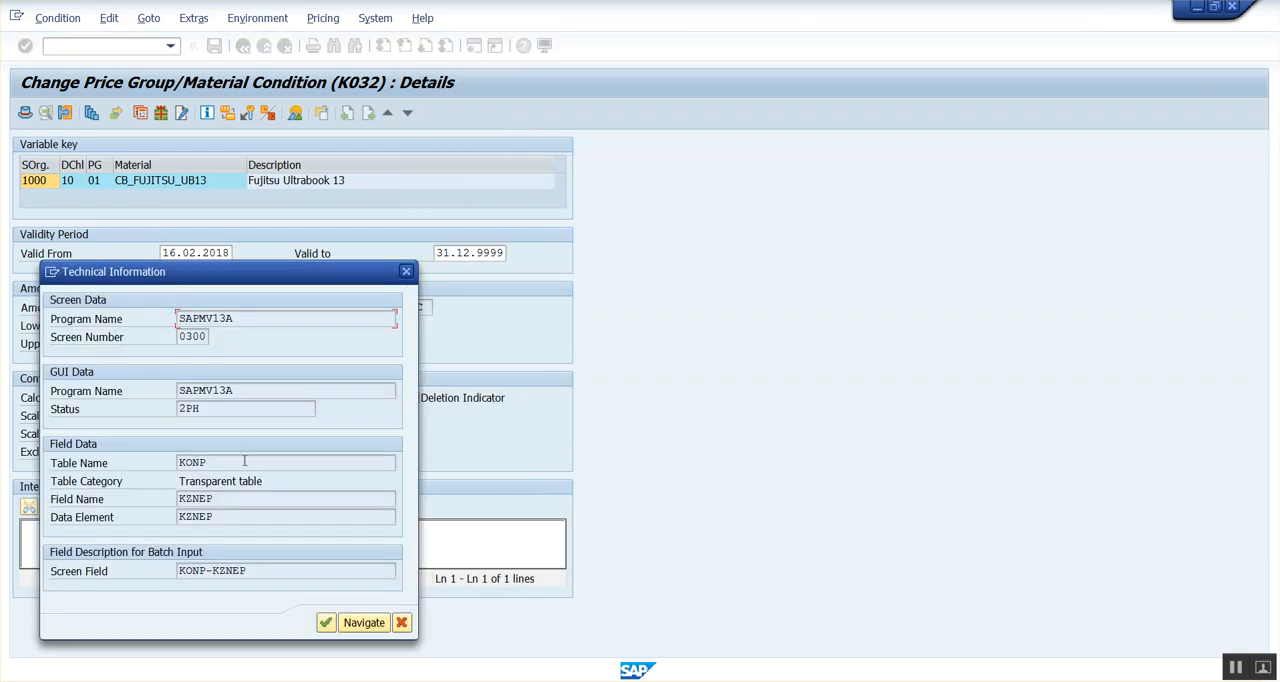
pyautogui.moveTo(212, 517); pyautogui.dragTo(172, 524)
pyautogui.click(221, 515)
pyautogui.click(401, 622)
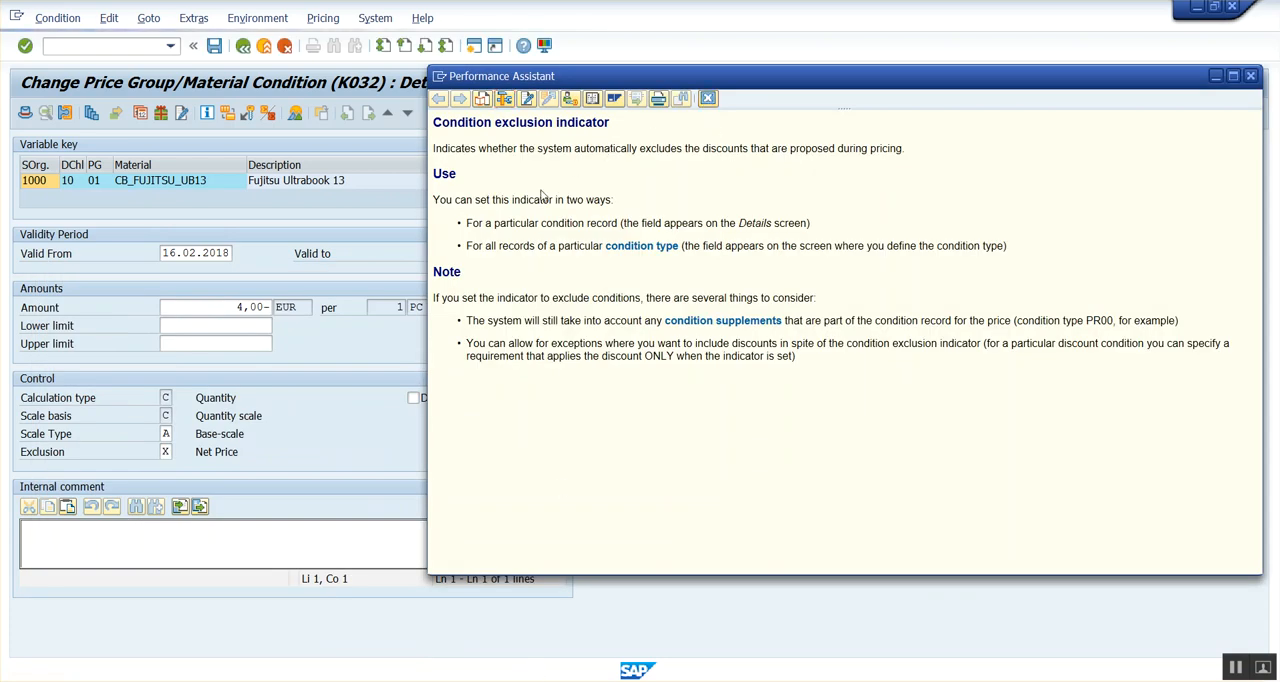
pyautogui.click(708, 98)
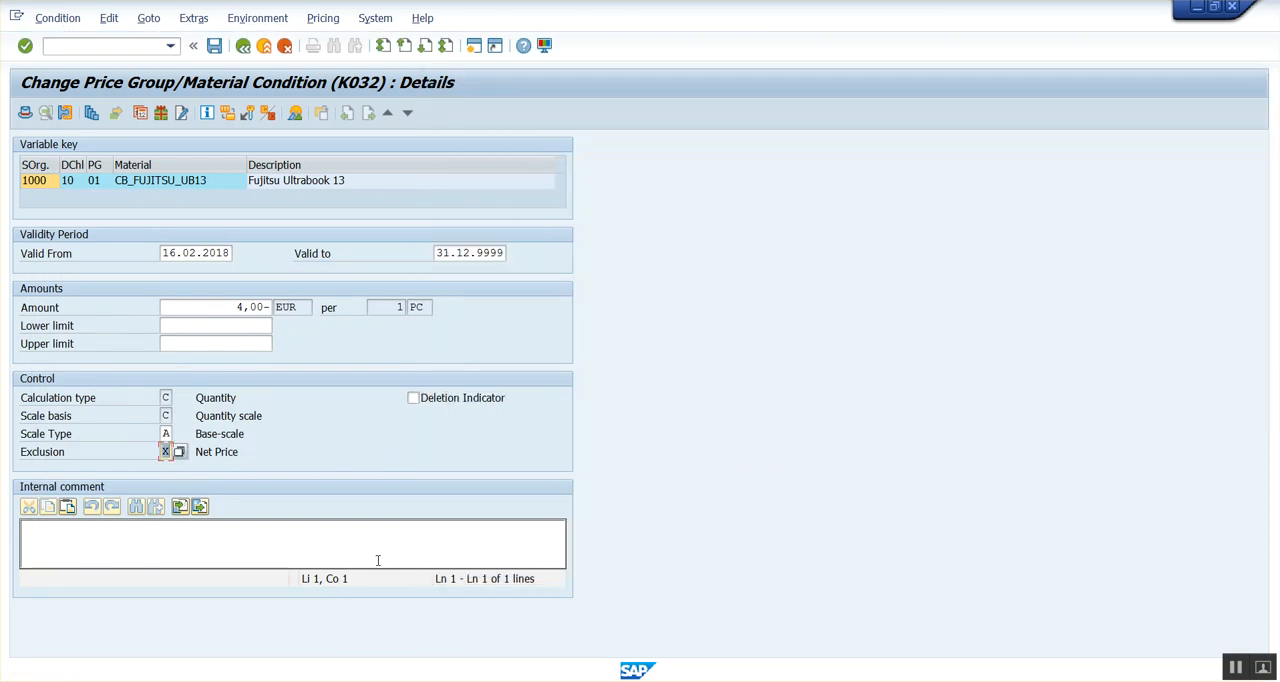
# Check the komp-kznep line in form kobed_002 and select step 103, K005 Customer/Material, in procedure RVAA01.
pyautogui.moveTo(637, 669)
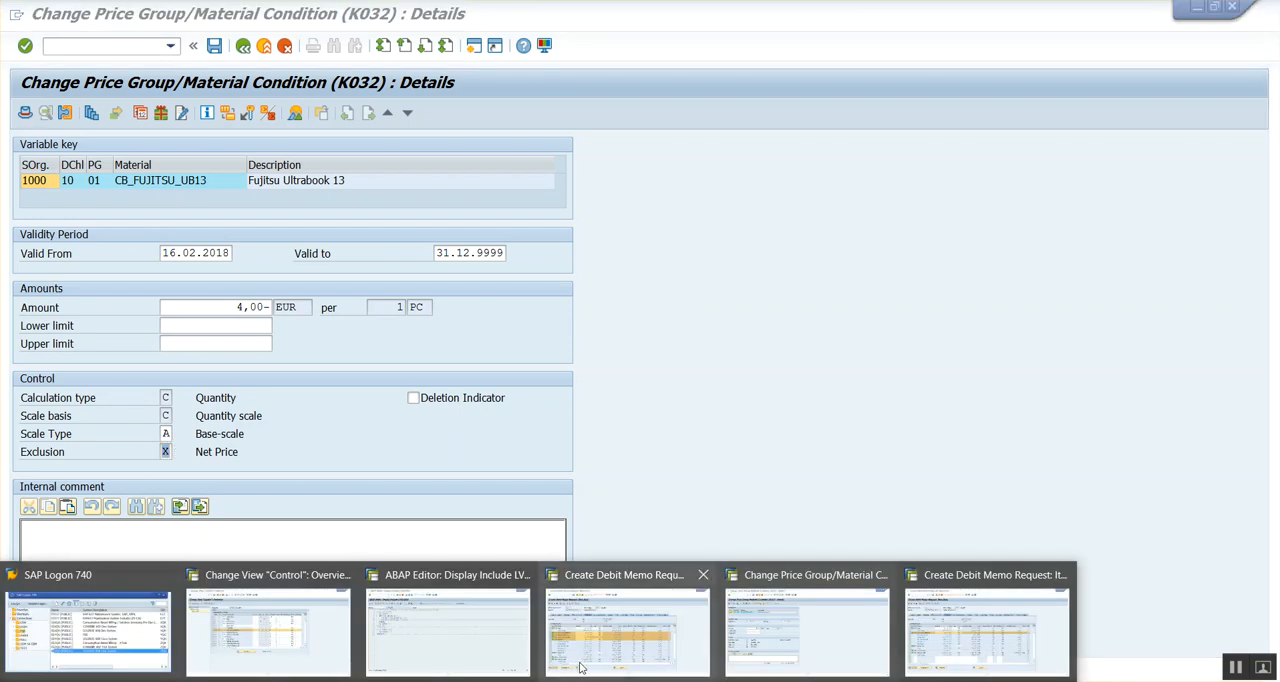
pyautogui.rightClick(473, 647)
pyautogui.click(336, 268)
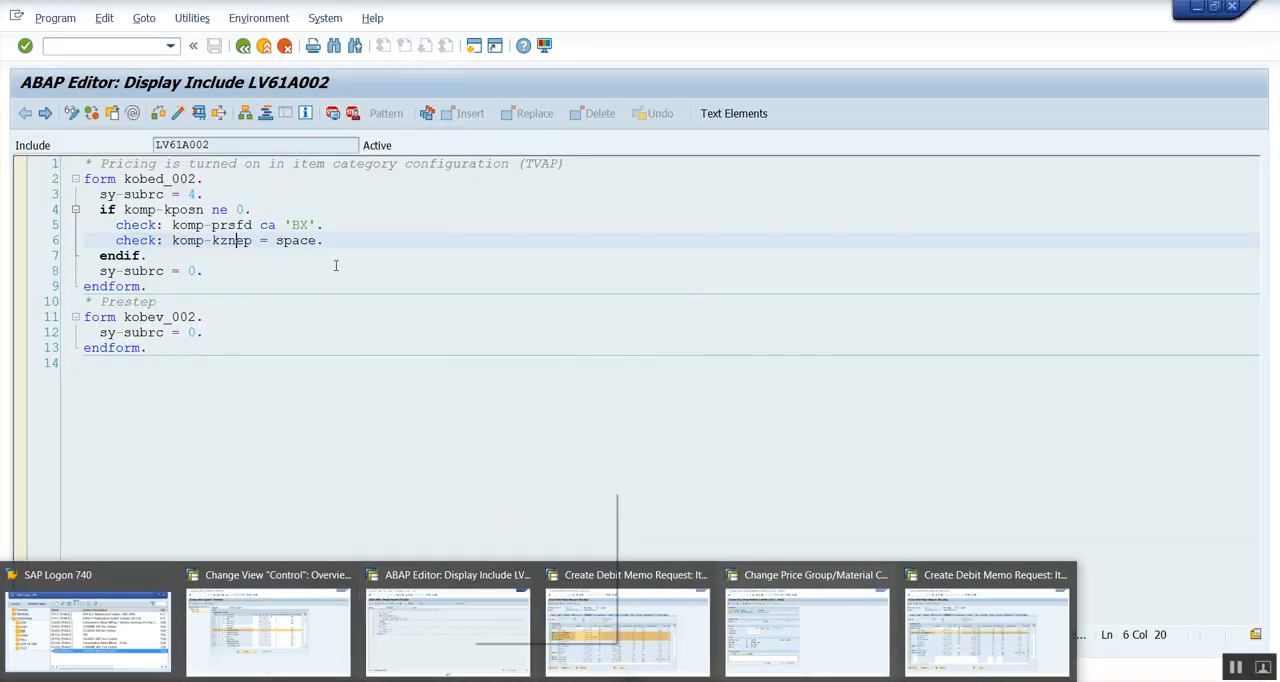
pyautogui.click(331, 245)
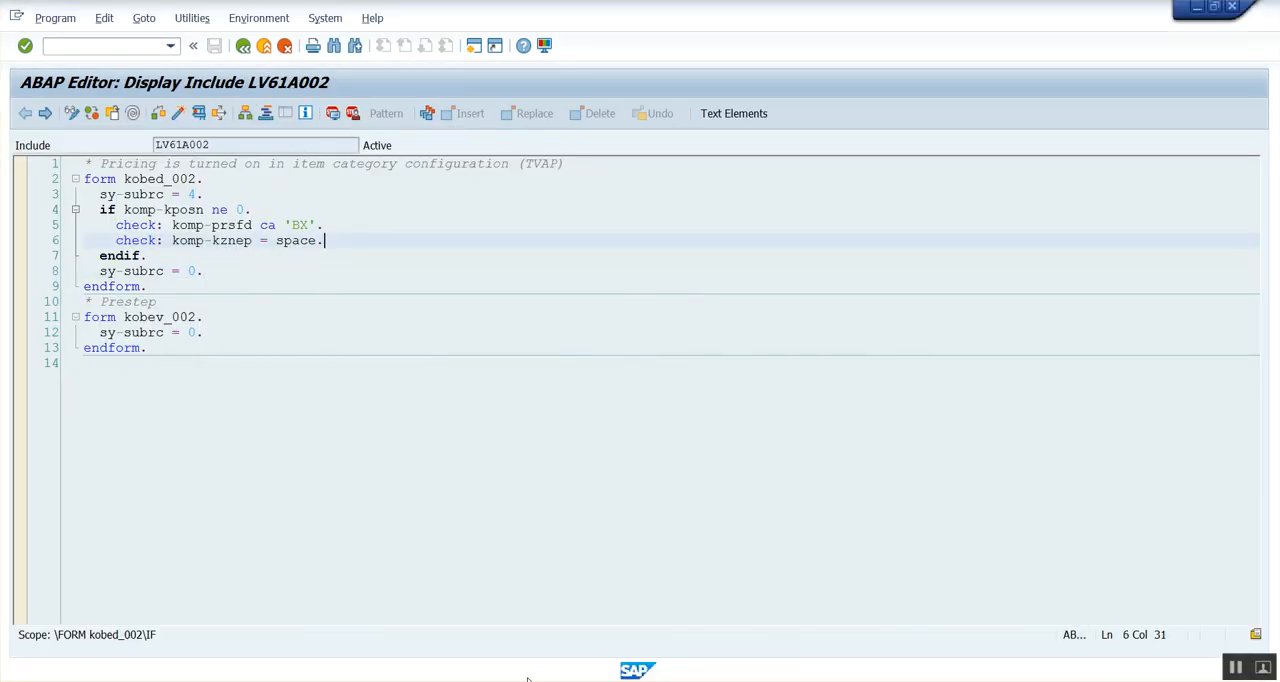
pyautogui.moveTo(637, 669)
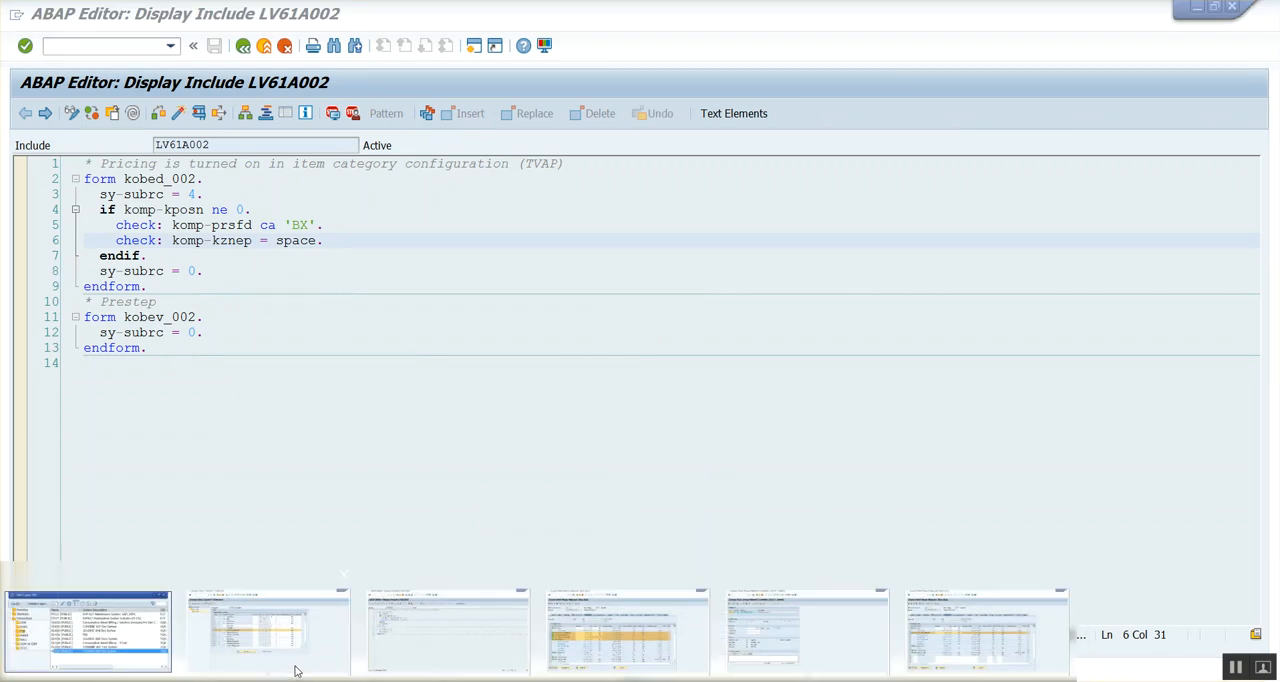
pyautogui.click(270, 622)
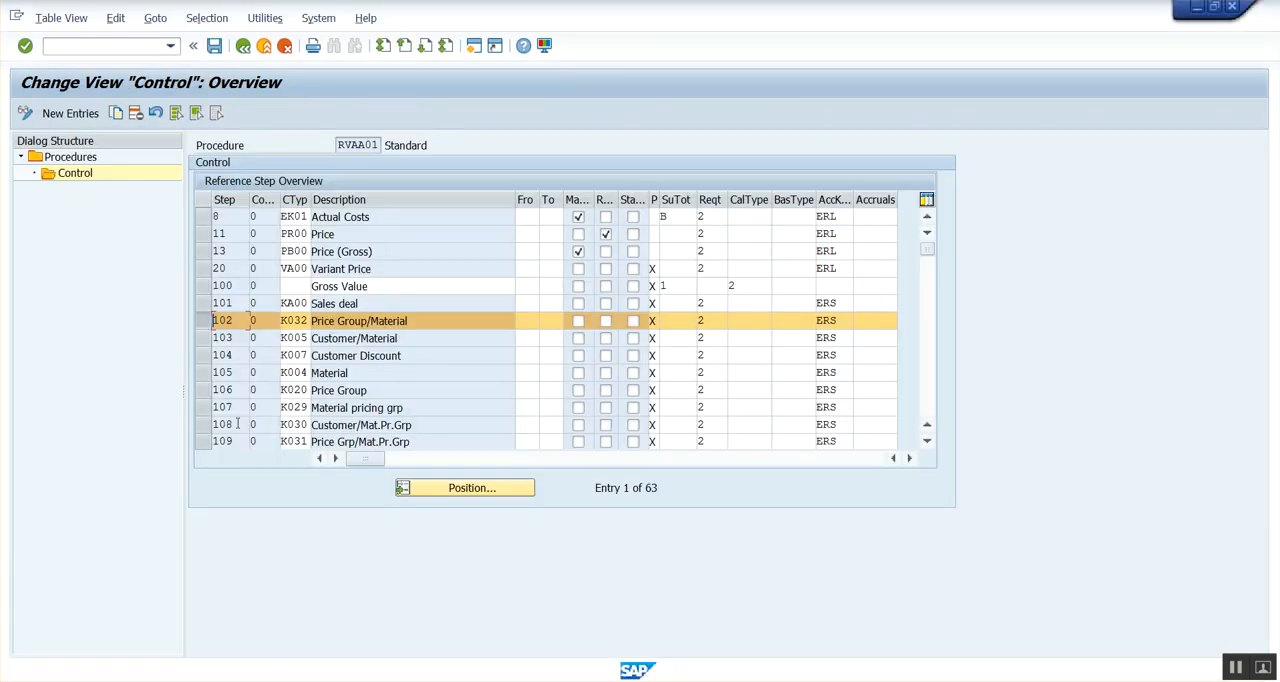
pyautogui.click(222, 338)
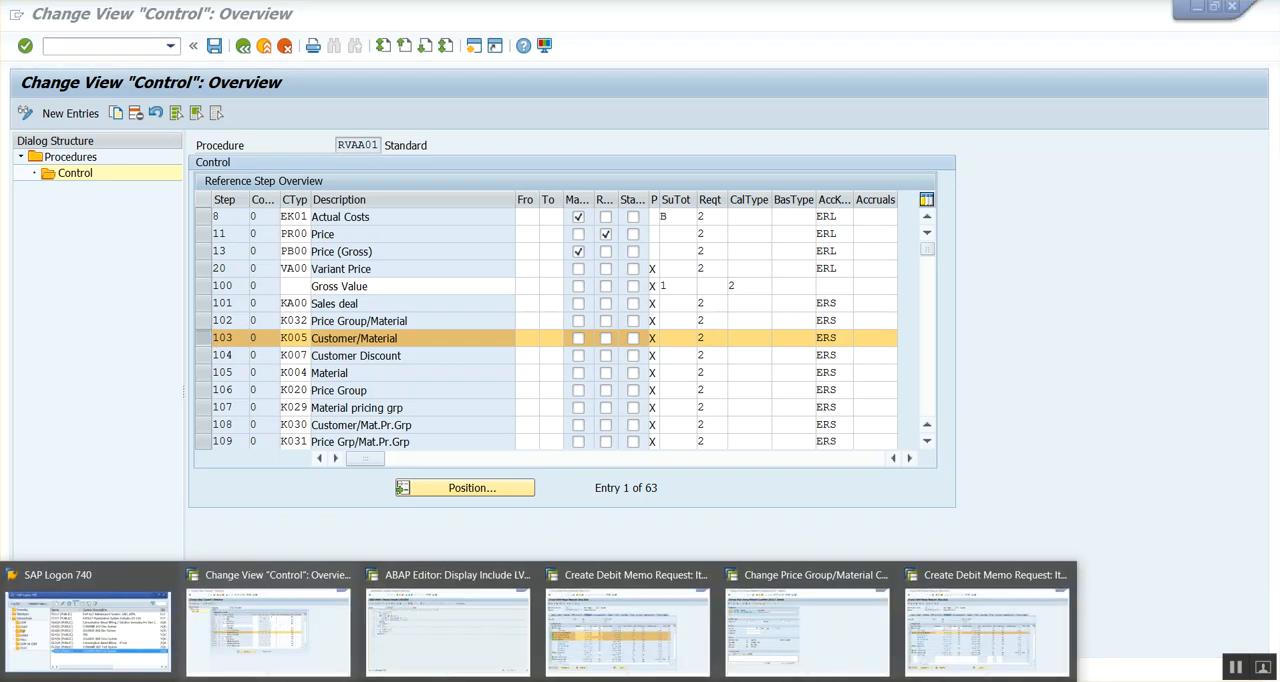
# Examine the komp-kznep check and the sy-subrc = 0 assignment after endif in form kobed_002.
pyautogui.click(449, 663)
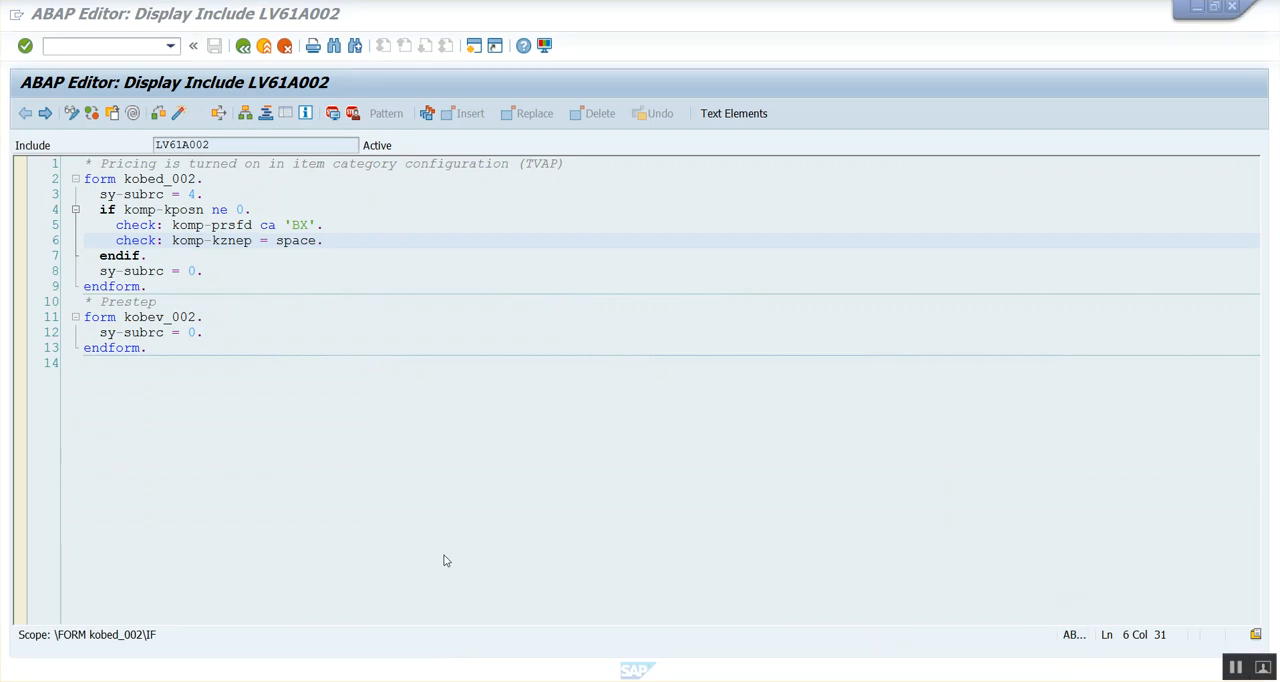
pyautogui.click(274, 240)
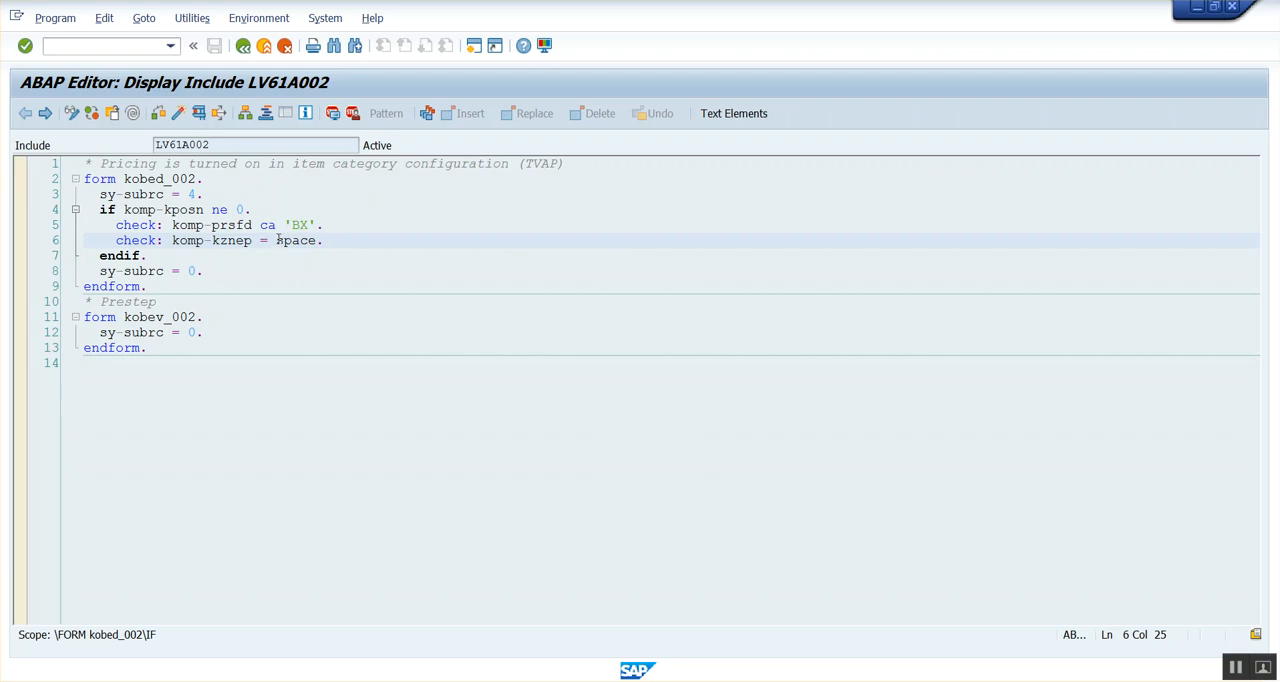
pyautogui.click(226, 270)
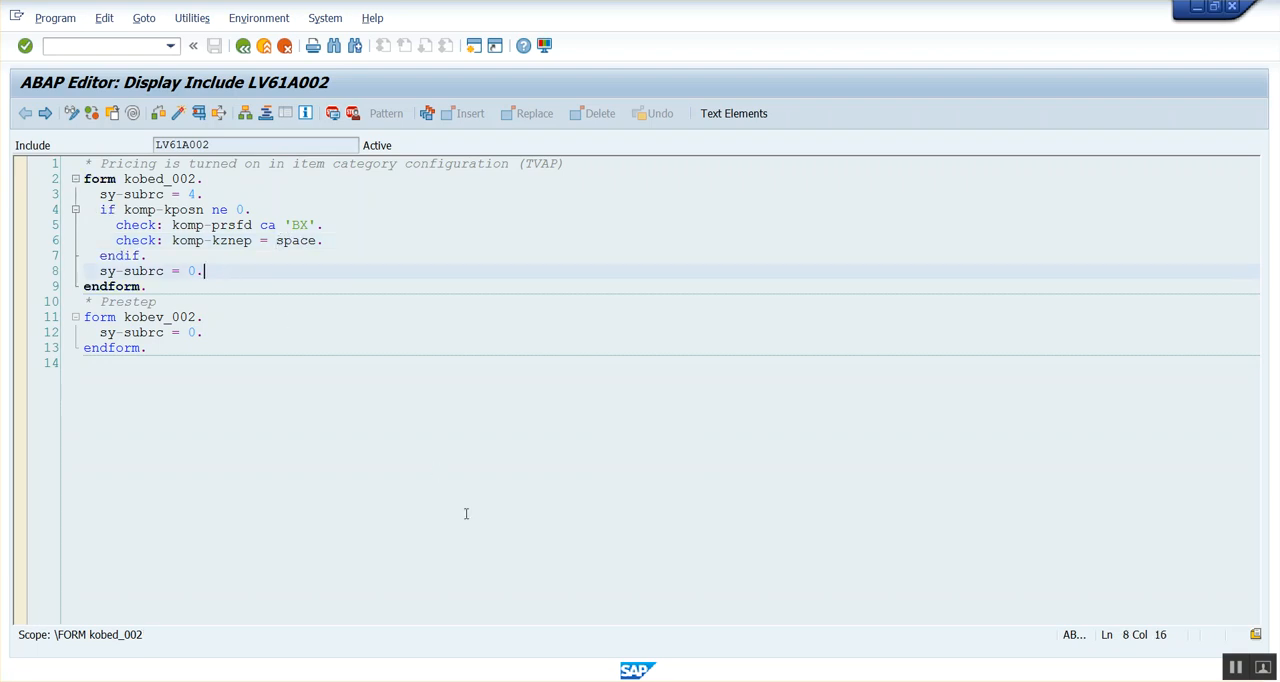
pyautogui.moveTo(508, 681)
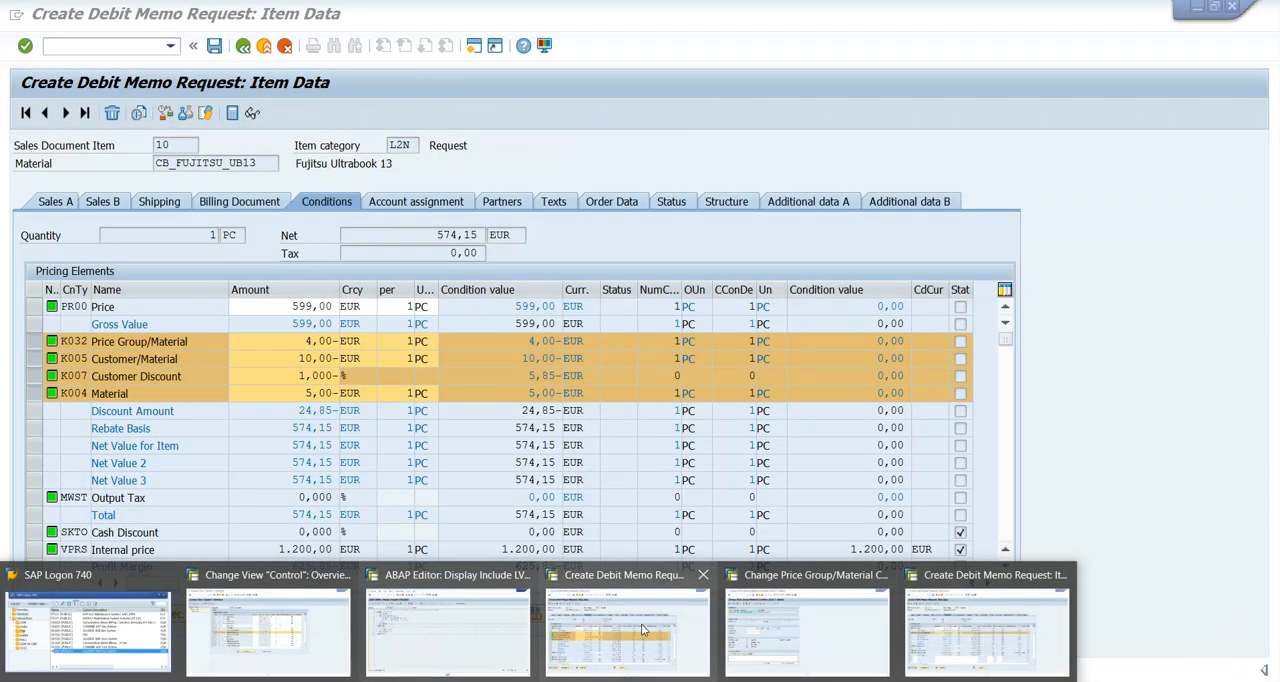
pyautogui.click(448, 630)
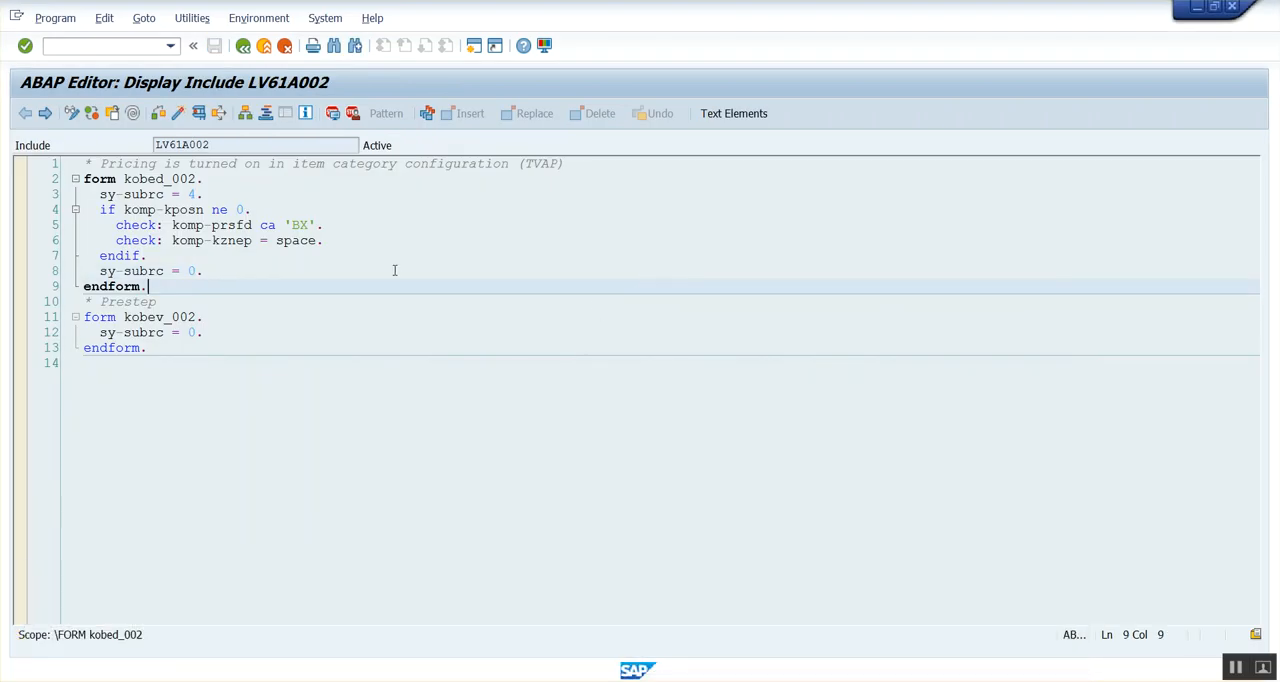
pyautogui.click(344, 241)
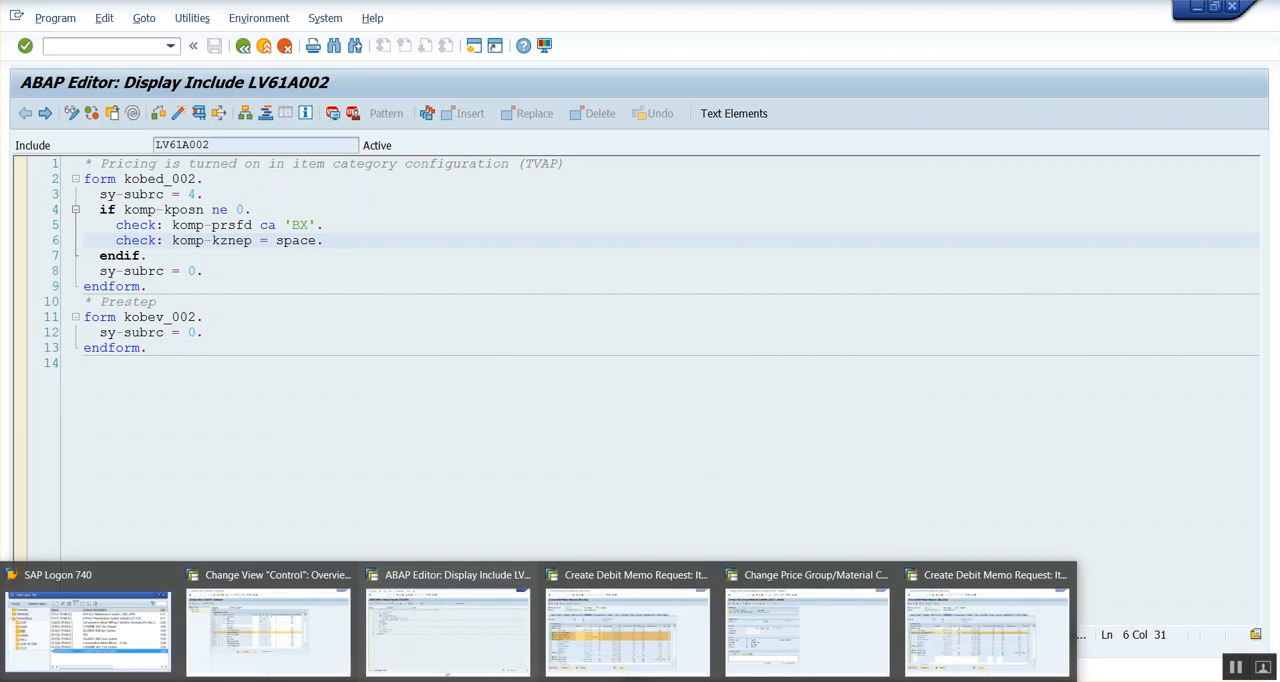
# Check the requirement assigned to the K005 step in procedure RVAA01 and return to the routine's source code.
pyautogui.click(300, 632)
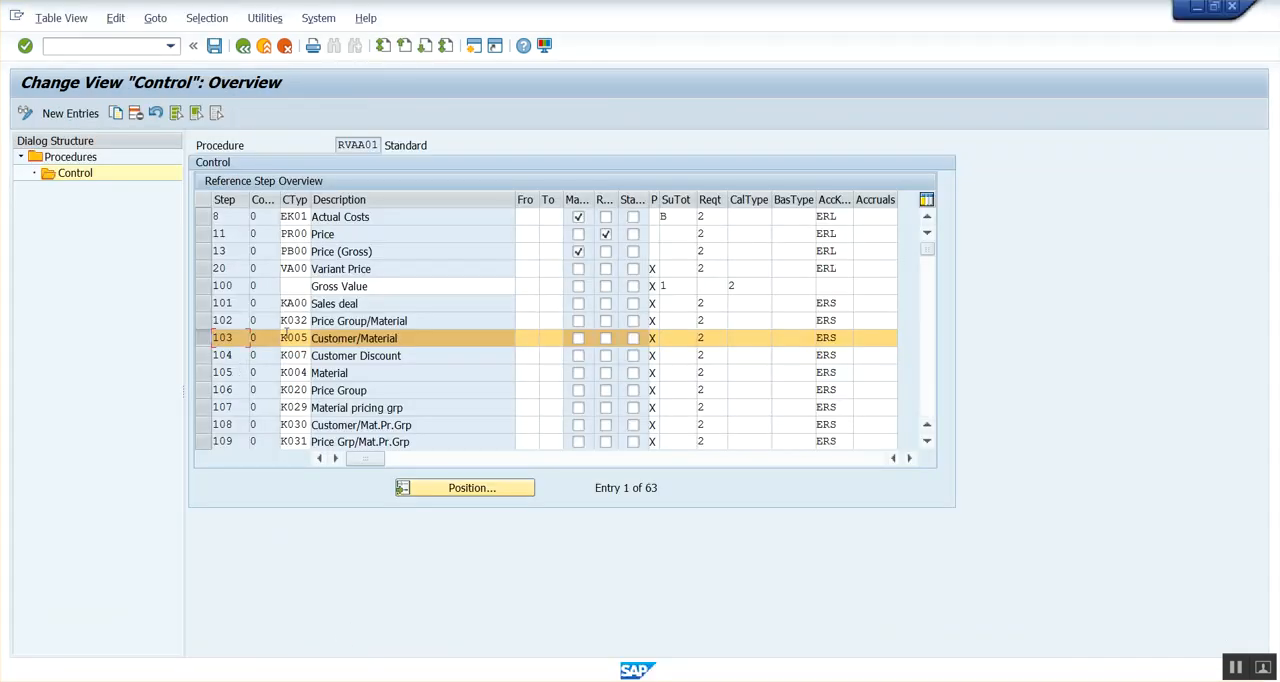
pyautogui.click(711, 339)
pyautogui.hotkey('alt', 'Tab')
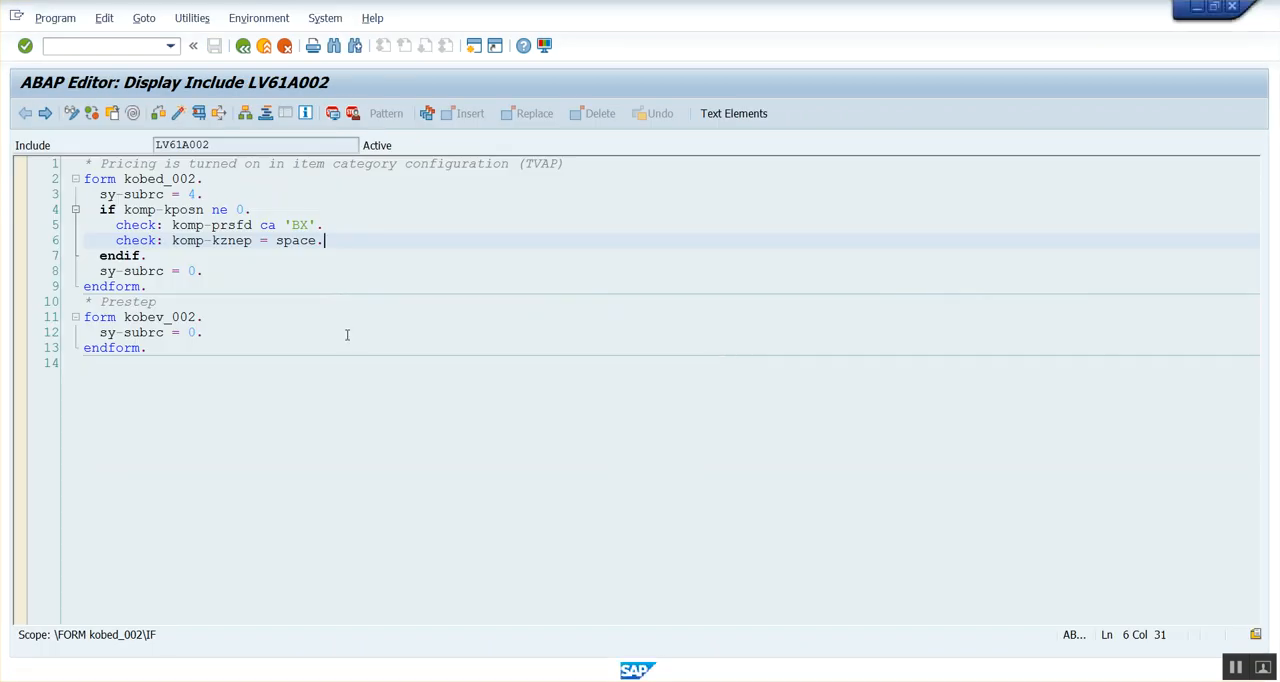
# Trace form kobed_002 from the komp-prsfd check through komp-kznep = space to the closing sy-subrc = 0 assignment.
pyautogui.click(256, 225)
pyautogui.click(254, 255)
pyautogui.click(252, 240)
pyautogui.moveTo(276, 241); pyautogui.dragTo(303, 242)
pyautogui.click(203, 272)
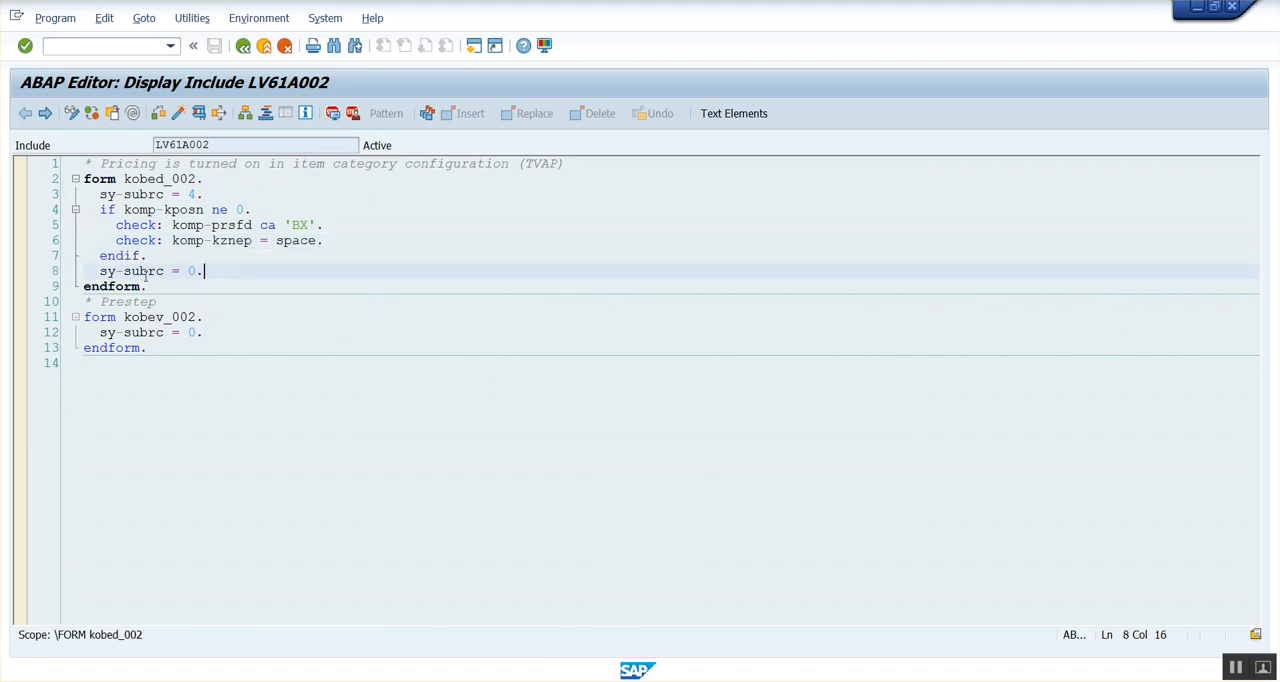
pyautogui.moveTo(103, 272); pyautogui.dragTo(212, 275)
pyautogui.click(212, 275)
pyautogui.click(273, 240)
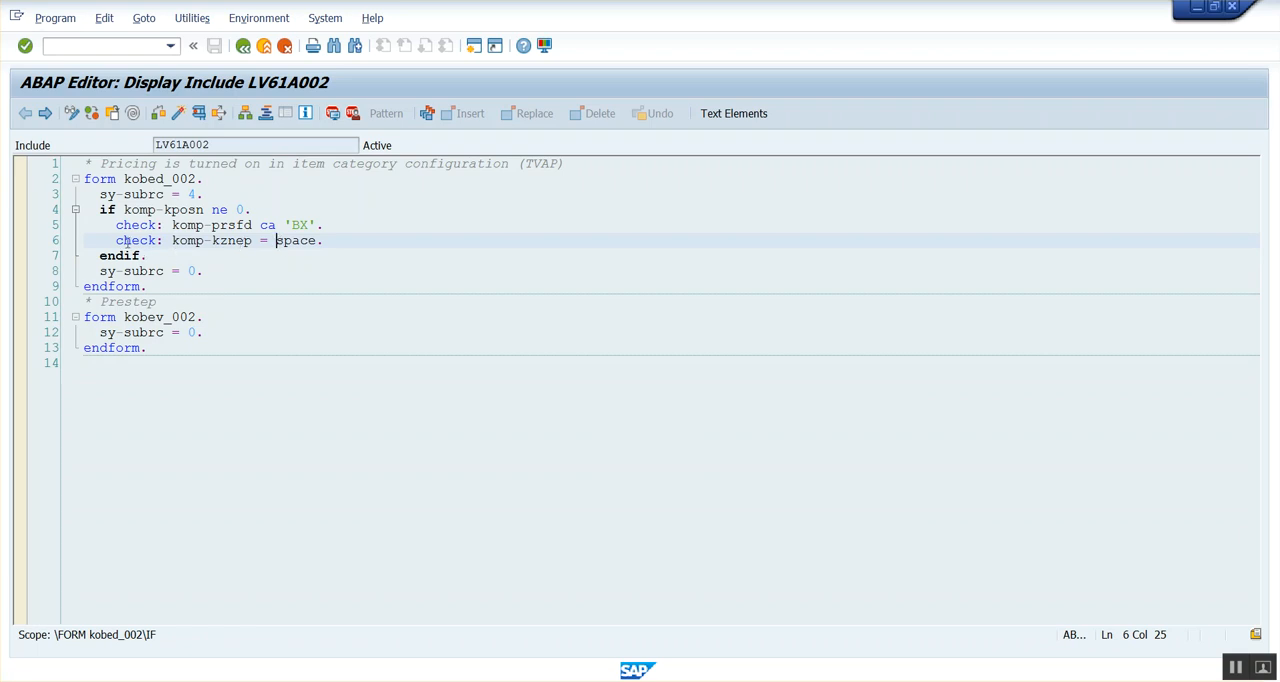
pyautogui.moveTo(205, 271); pyautogui.dragTo(100, 271)
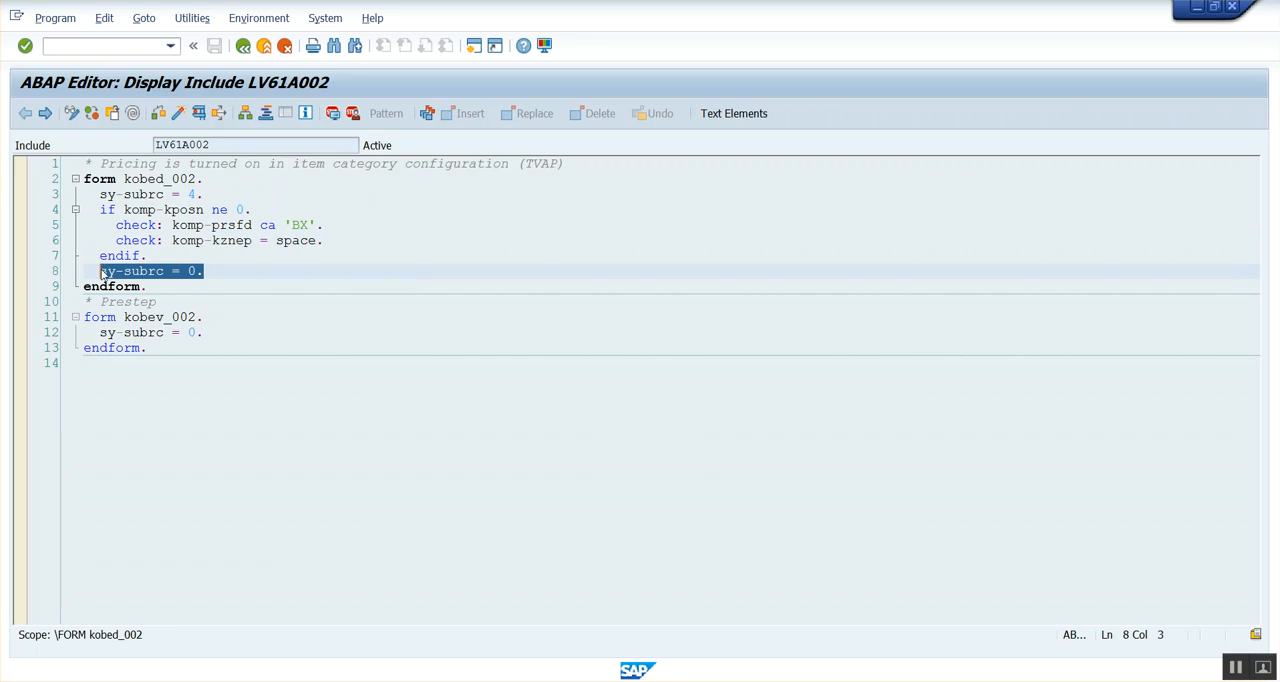
# Return from the routine source to procedure RVAA01 and select steps 104, K007 Customer Discount, and 105, K004 Material, together with step 103.
pyautogui.click(206, 197)
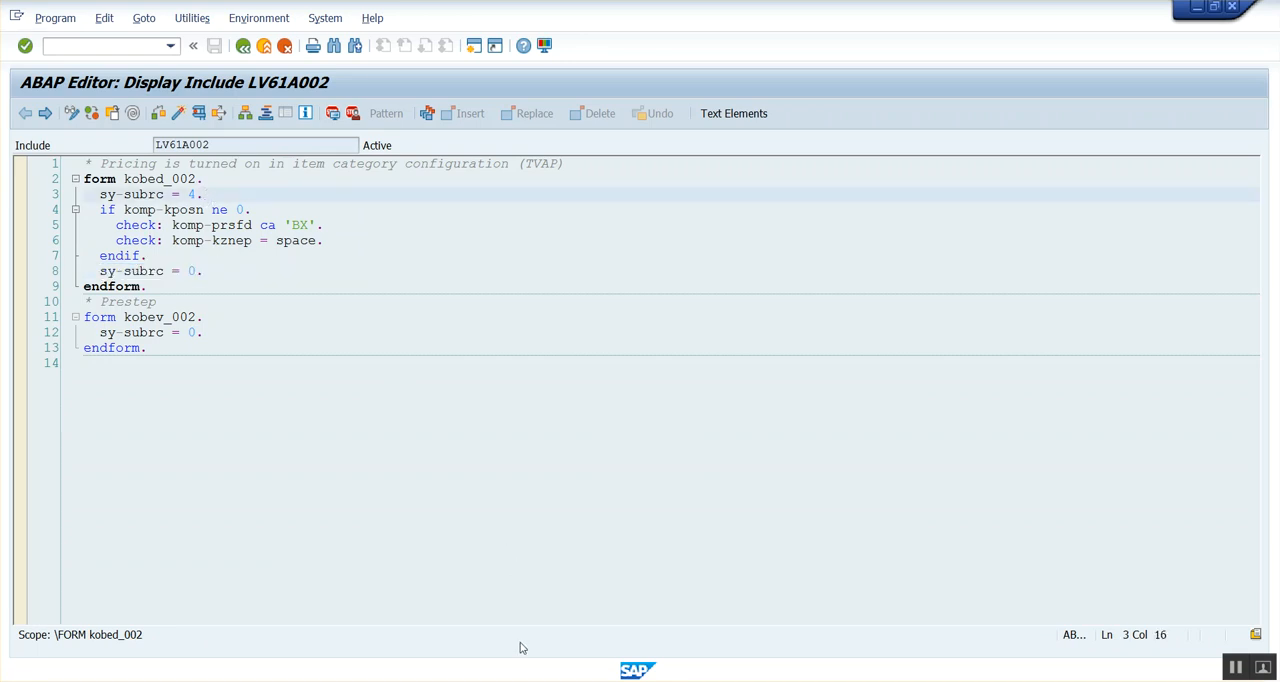
pyautogui.moveTo(637, 668)
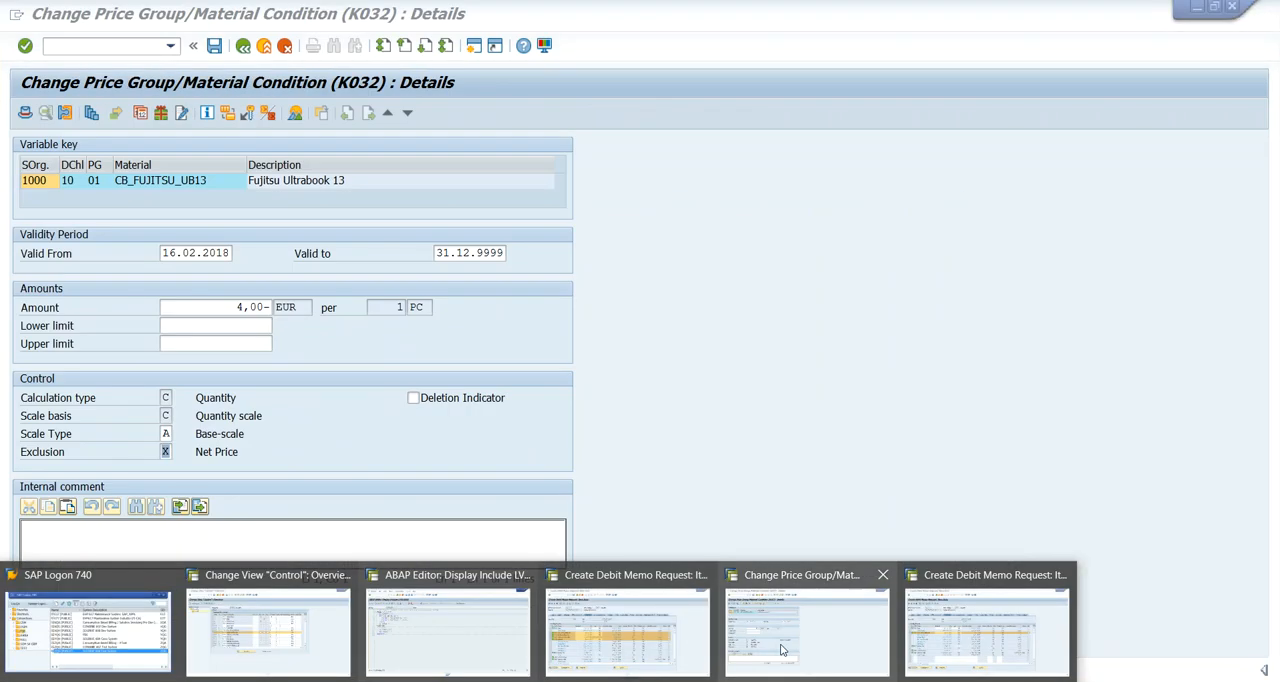
pyautogui.moveTo(593, 626)
pyautogui.moveTo(818, 632)
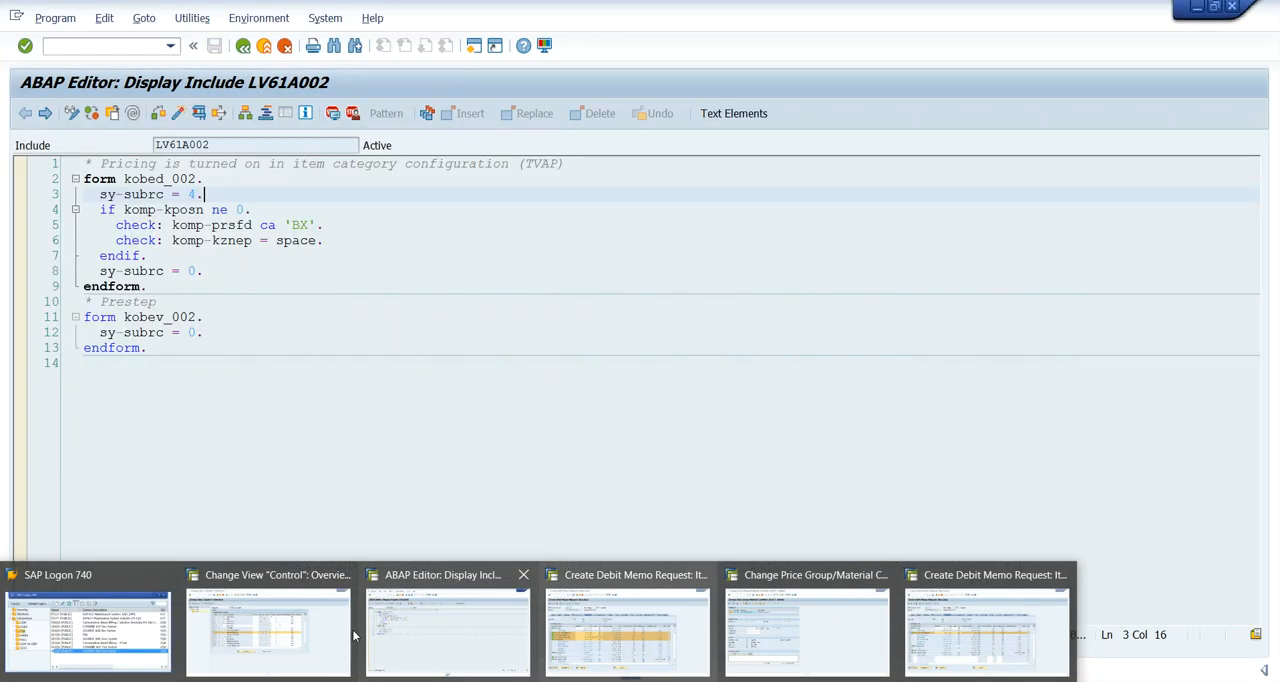
pyautogui.moveTo(310, 650)
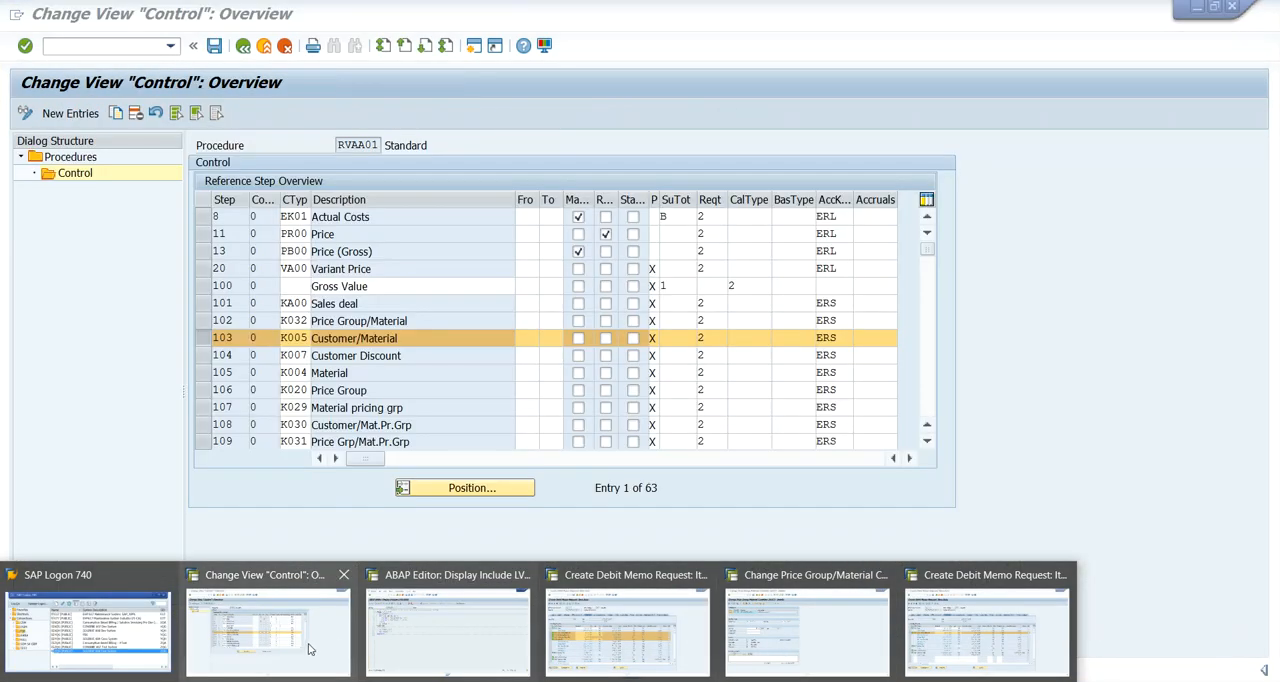
pyautogui.rightClick(310, 650)
pyautogui.click(263, 508)
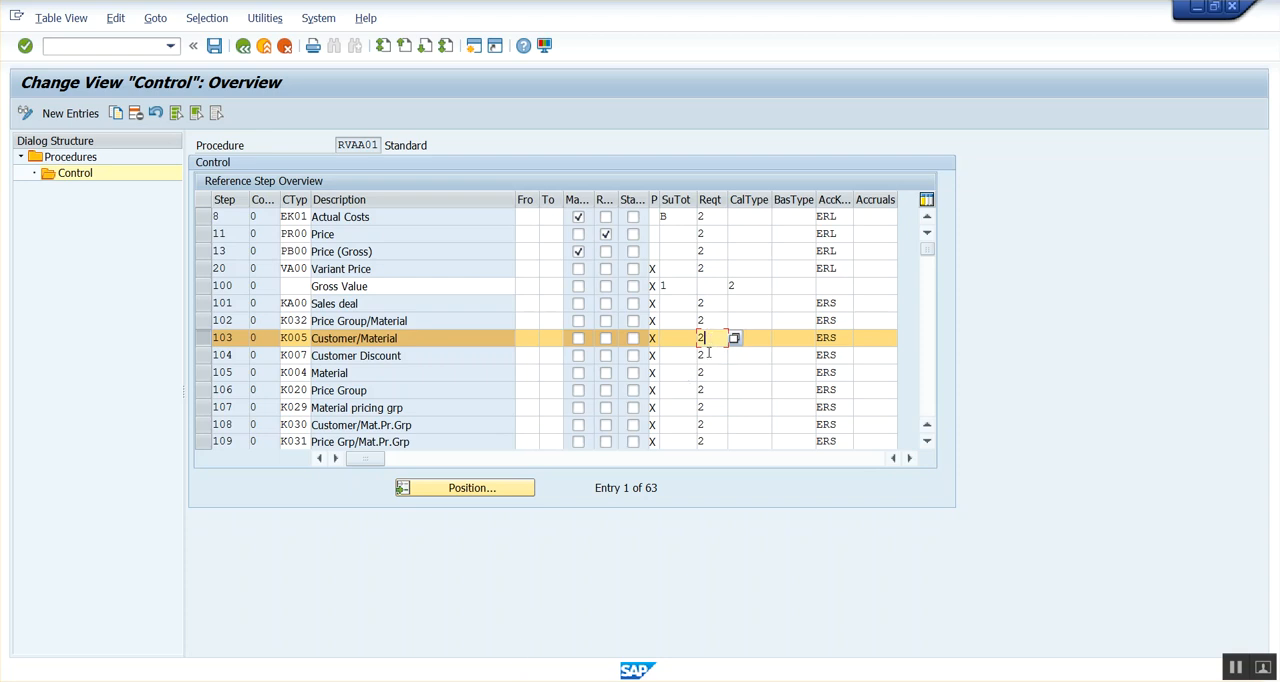
pyautogui.click(204, 356)
pyautogui.click(204, 373)
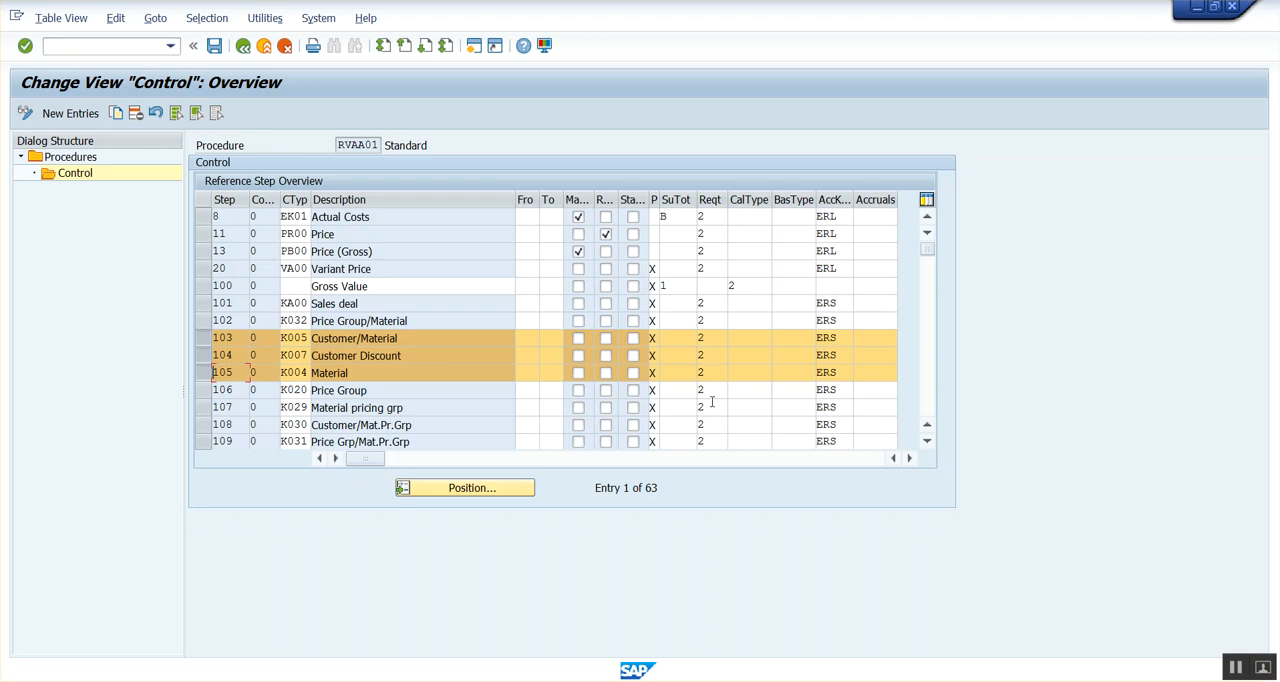
# Check the K032 discount line in the debit memo request's item conditions and return to procedure RVAA01.
pyautogui.click(540, 680)
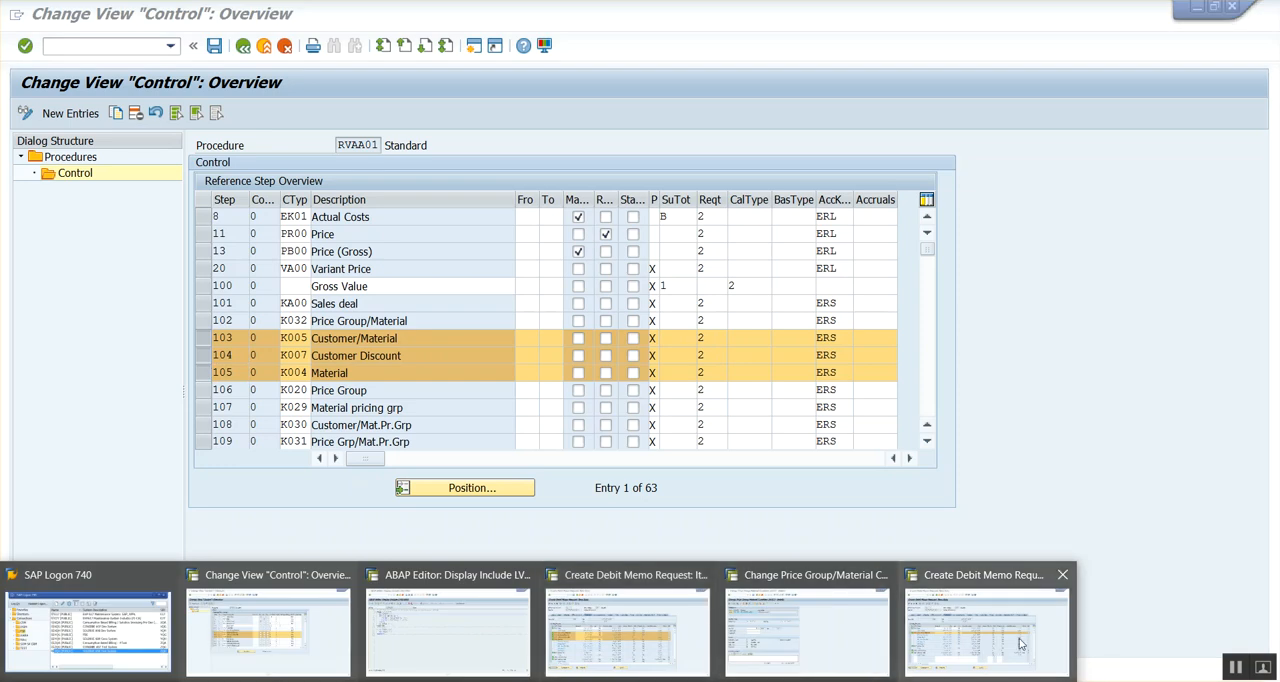
pyautogui.rightClick(1020, 640)
pyautogui.click(96, 343)
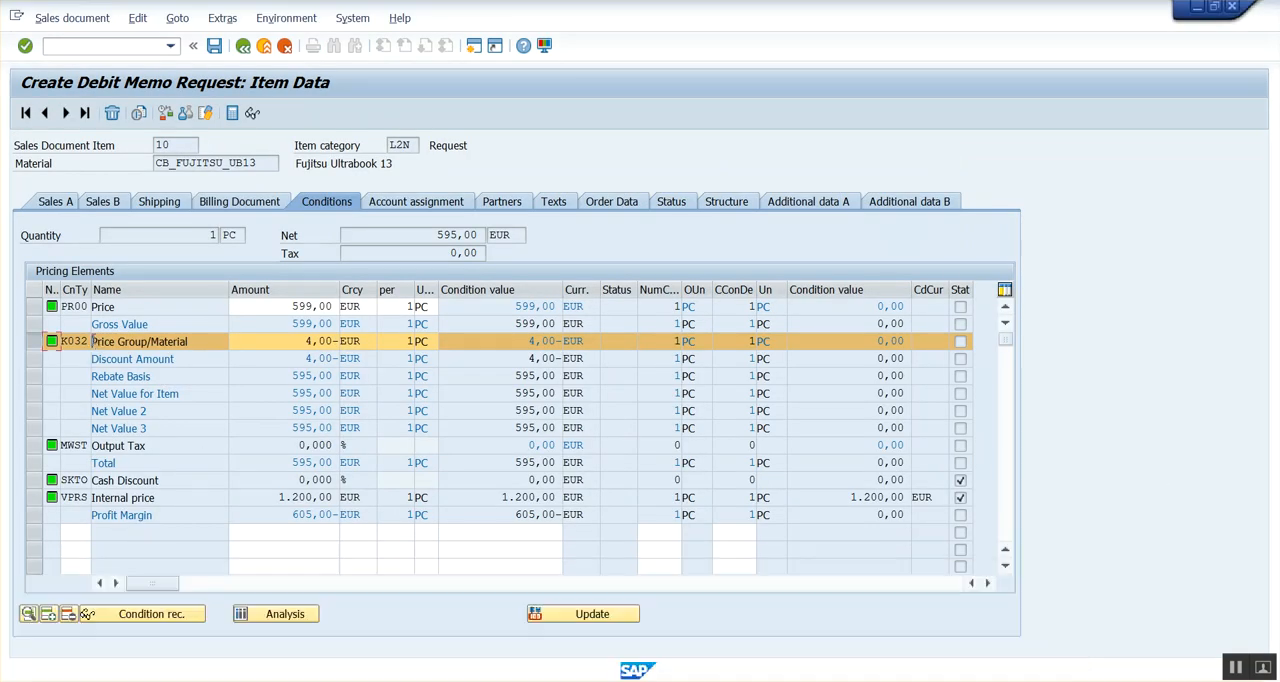
pyautogui.hotkey('alt', 'Tab')
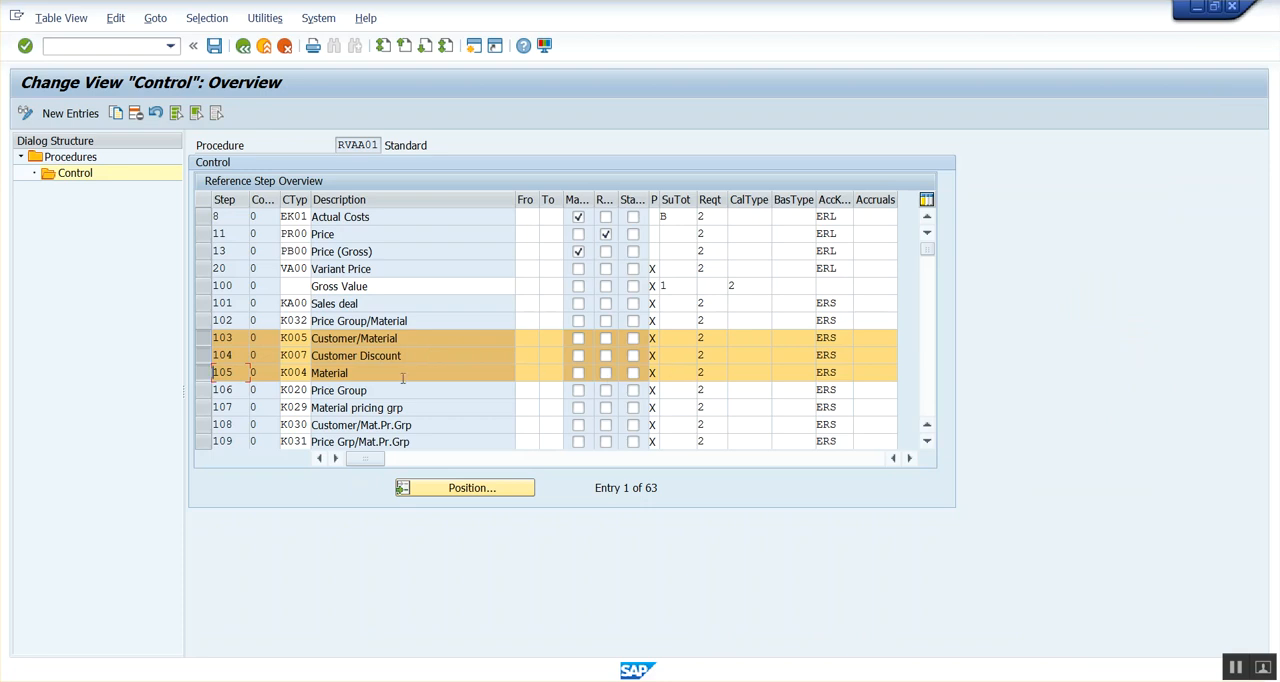
# Clear the requirement for steps 103, K005 Customer/Material, and 104, K007 Customer Discount, in procedure RVAA01 and save the change.
pyautogui.click(705, 340)
pyautogui.press('BackSpace')
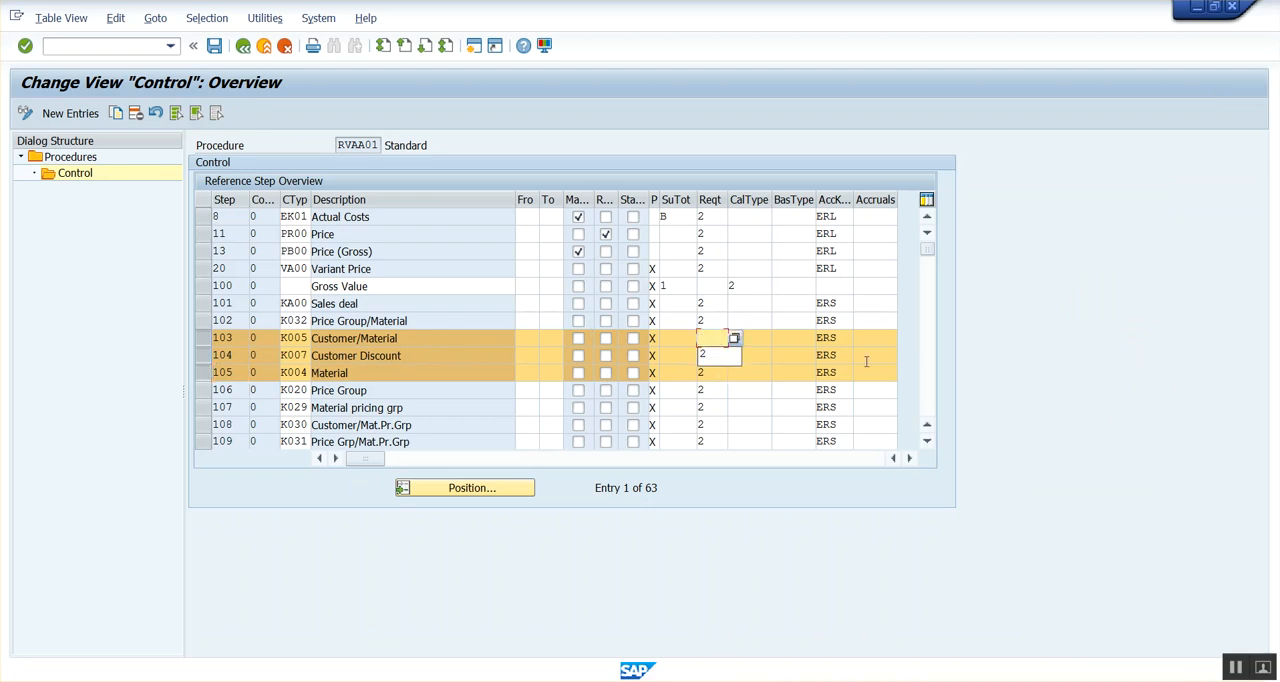
pyautogui.click(1104, 398)
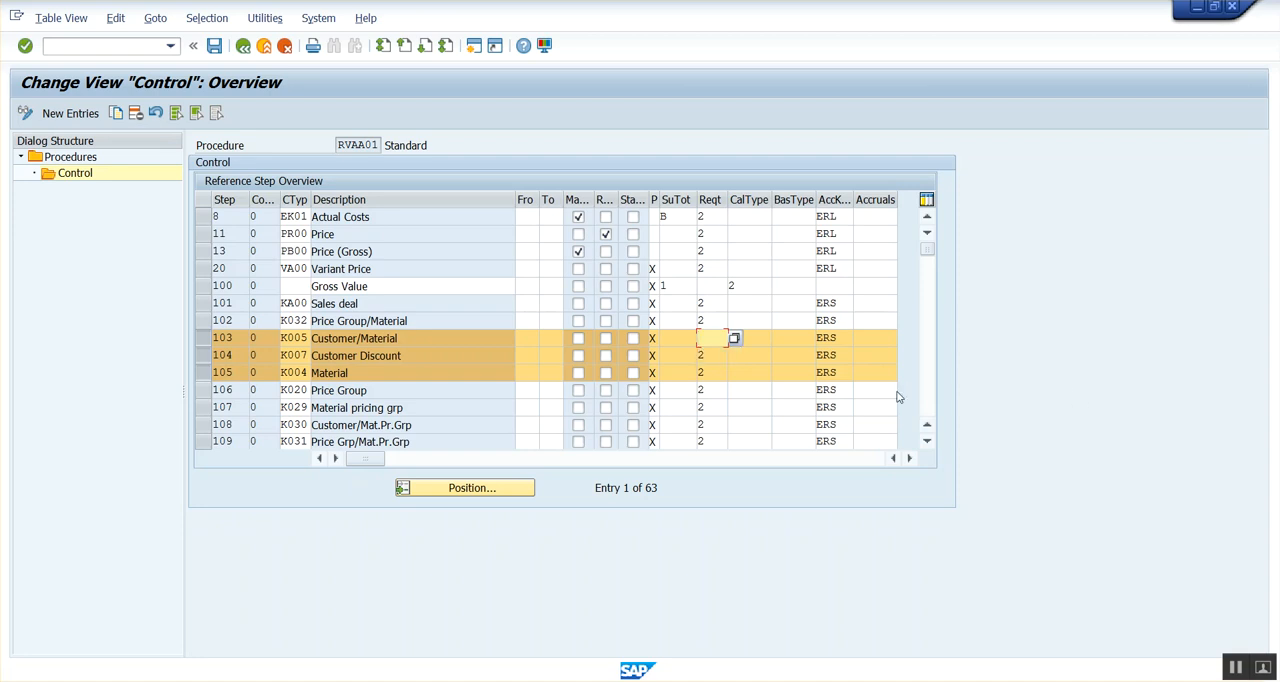
pyautogui.click(705, 354)
pyautogui.press('BackSpace')
pyautogui.click(1020, 401)
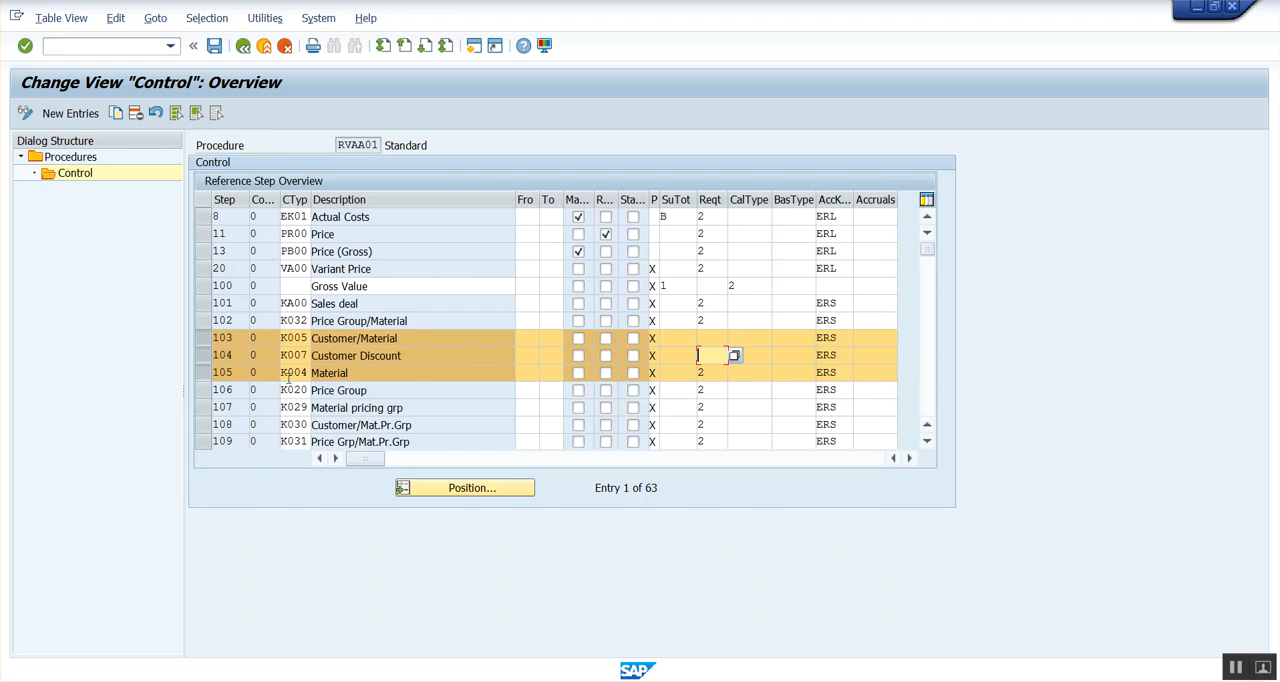
pyautogui.click(214, 47)
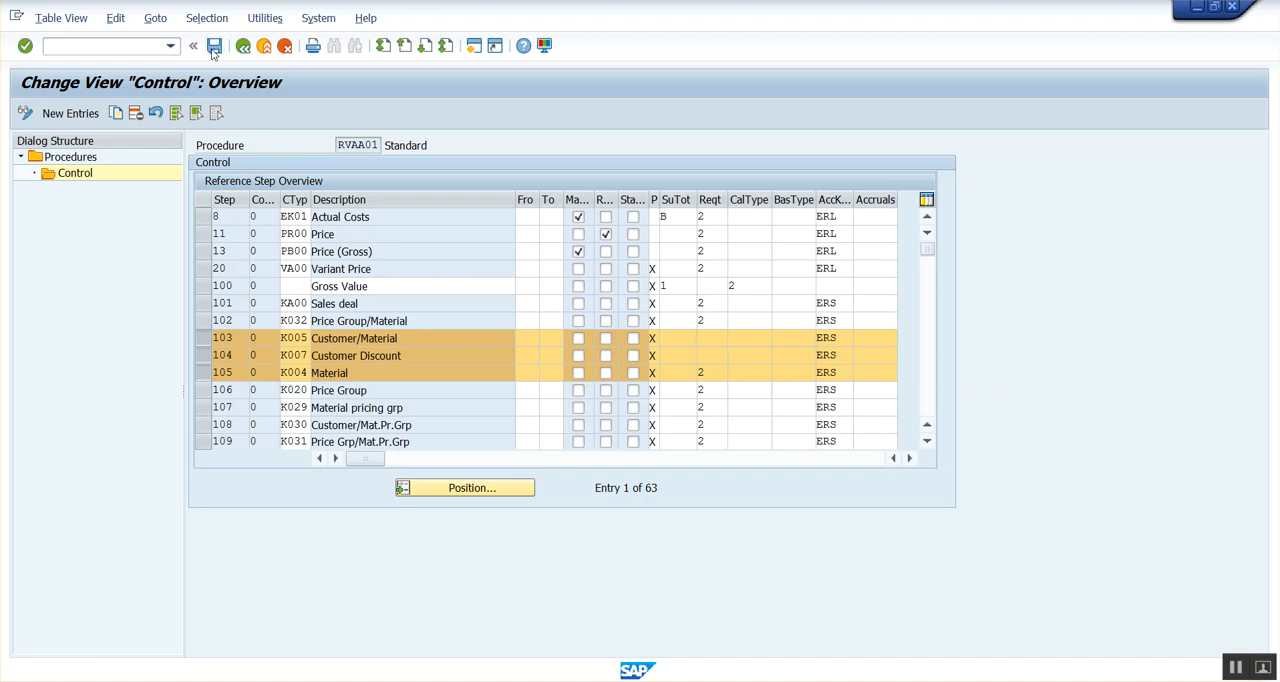
pyautogui.click(286, 298)
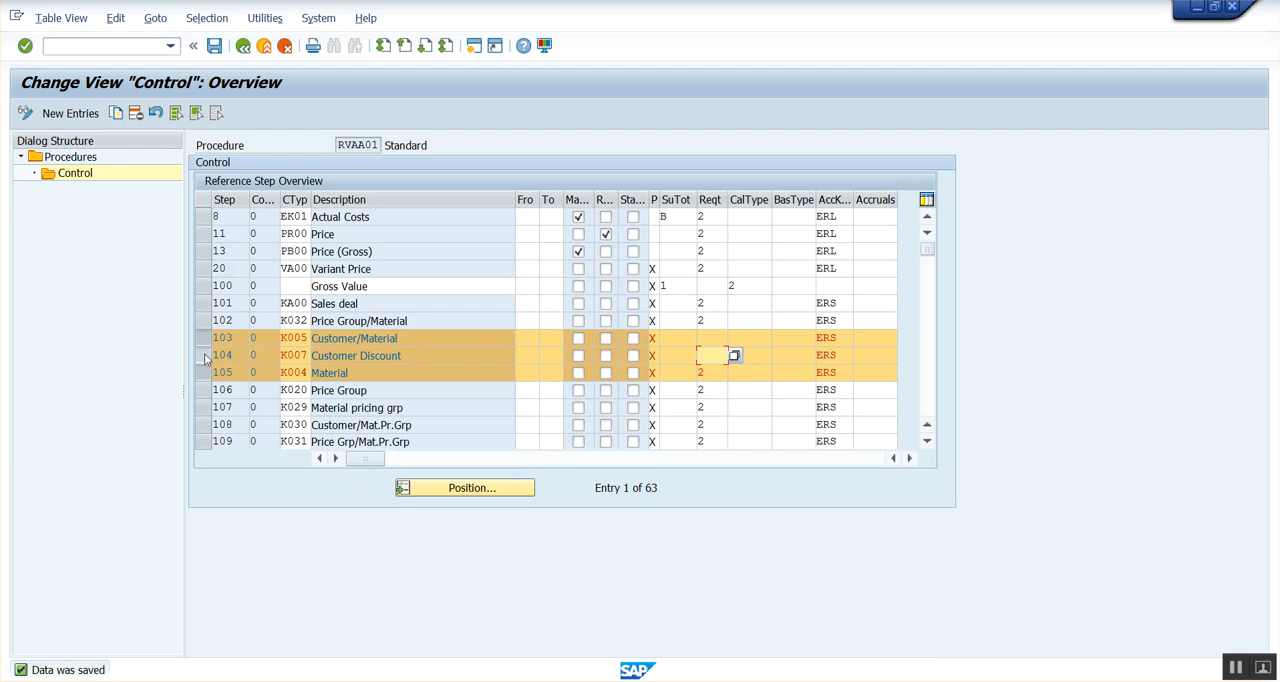
# Compare the requirements of steps 102 to 105 in procedure RVAA01, leaving the K005 and K007 steps selected.
pyautogui.click(198, 343)
pyautogui.click(202, 356)
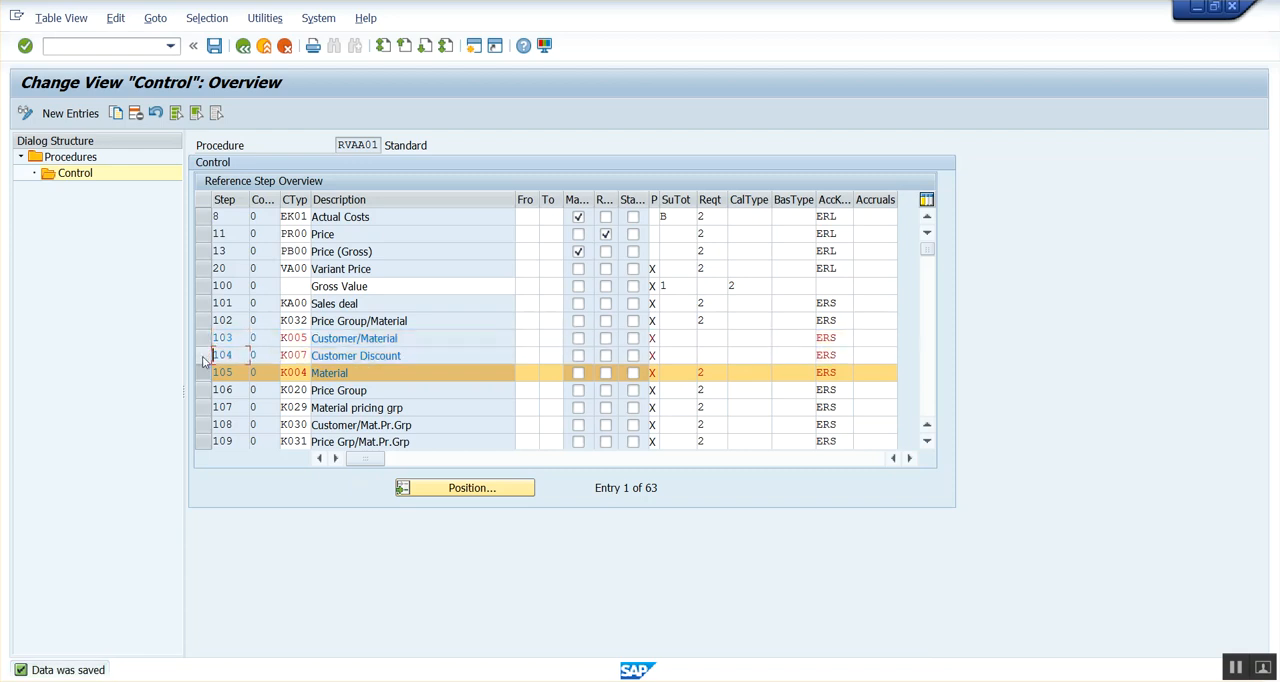
pyautogui.click(203, 356)
pyautogui.click(203, 356)
pyautogui.click(203, 380)
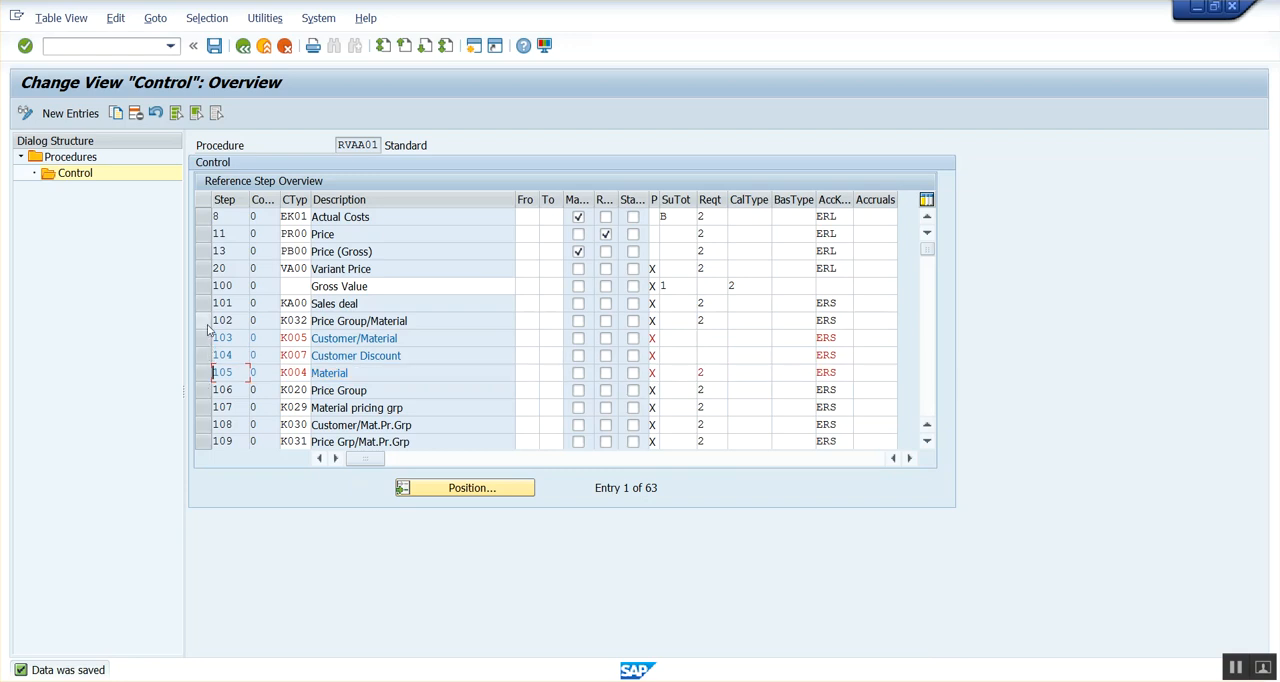
pyautogui.click(204, 321)
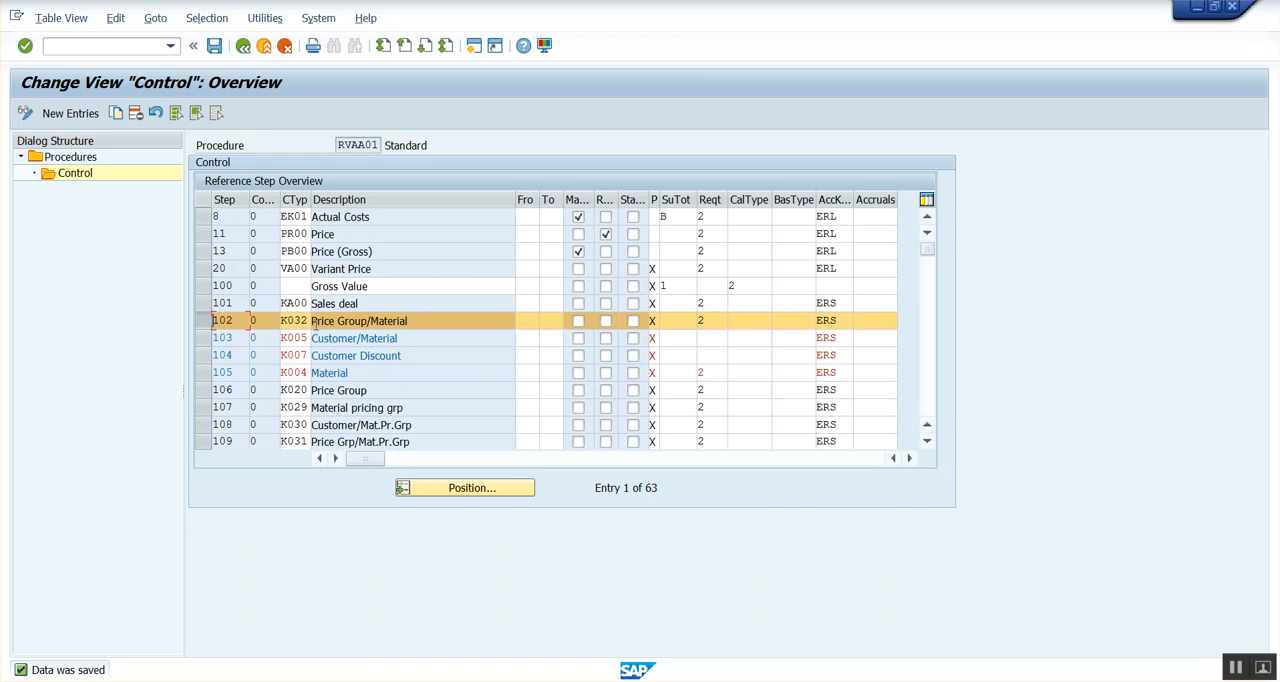
pyautogui.click(203, 339)
pyautogui.click(203, 356)
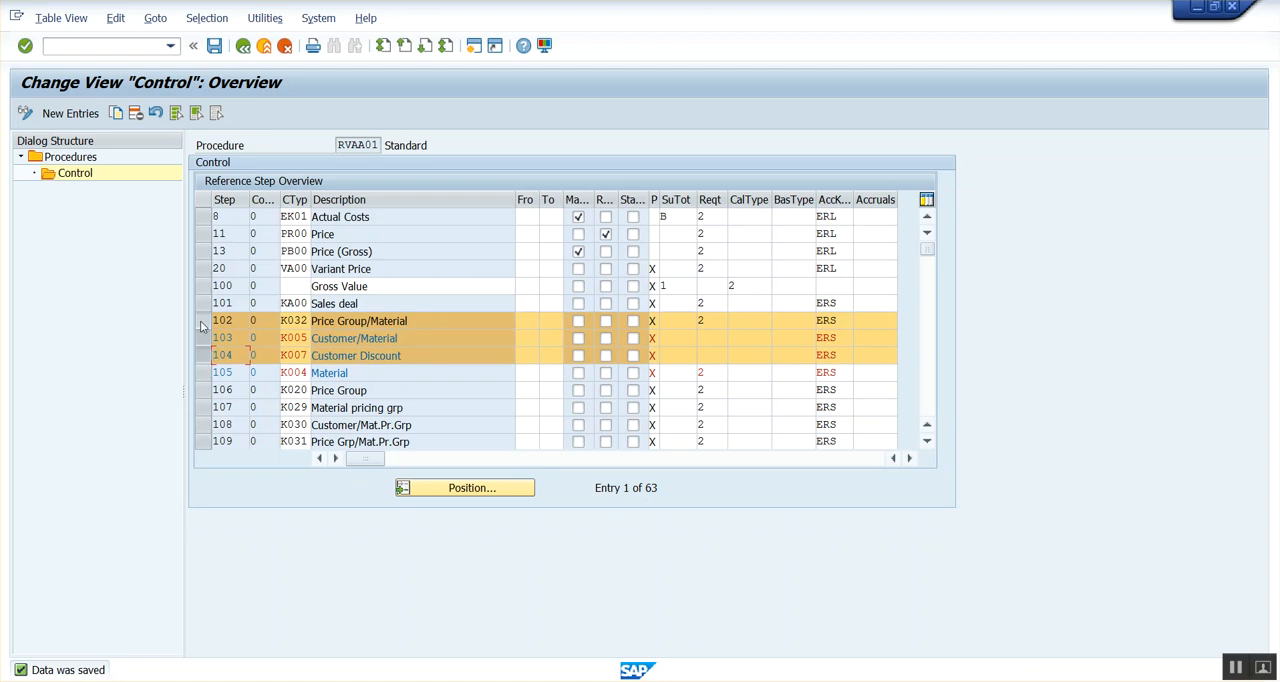
pyautogui.click(203, 321)
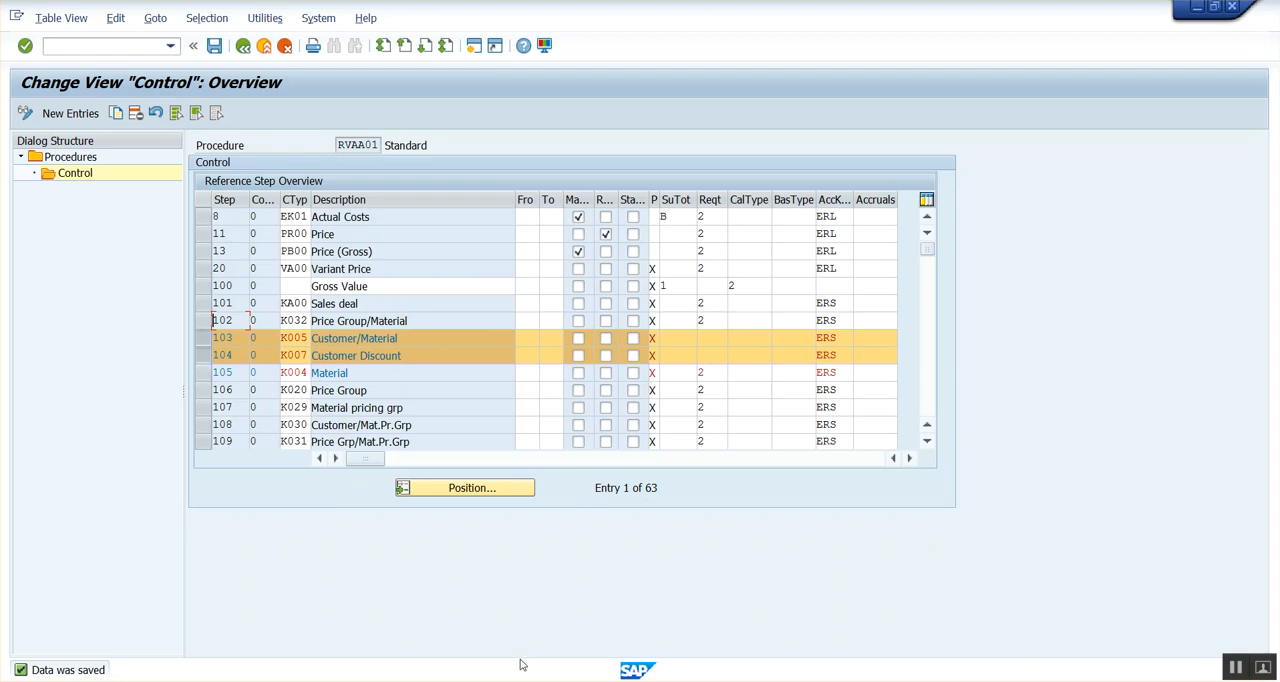
# Open sales order creation in a new session and start a Debit Memo Request of order type DR for sales area 1000/10/10.
pyautogui.moveTo(580, 679)
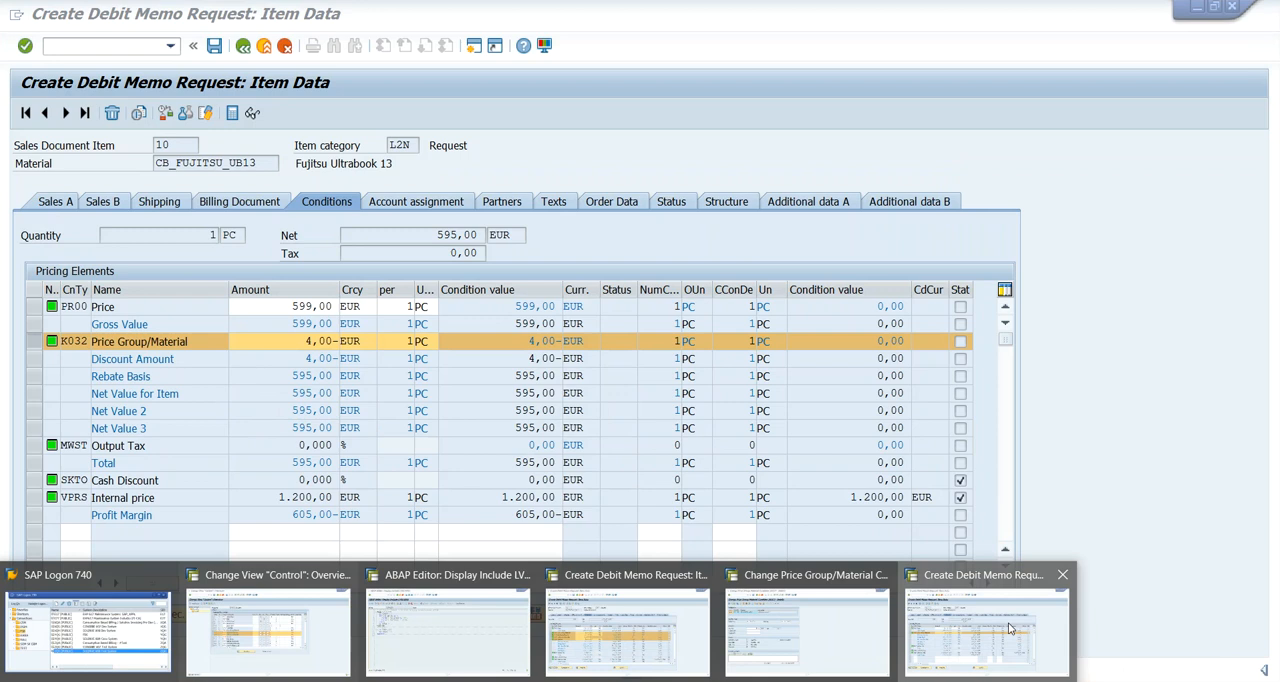
pyautogui.click(950, 615)
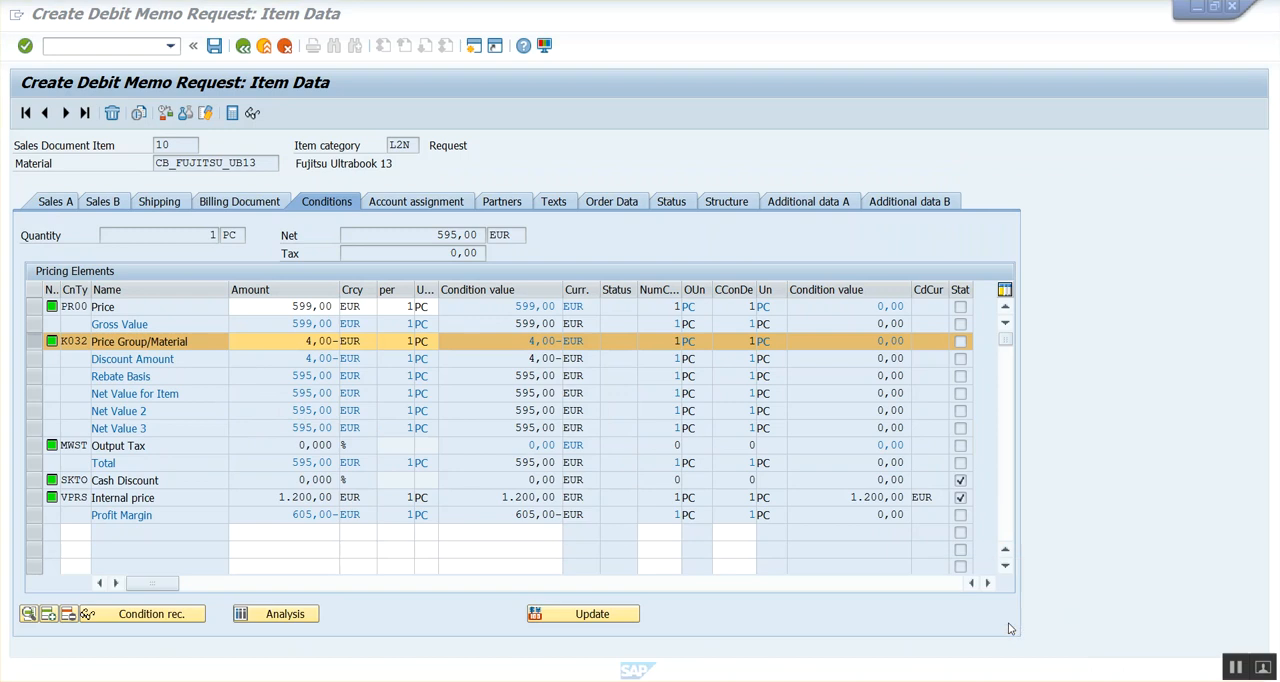
pyautogui.click(78, 45)
pyautogui.write('/o')
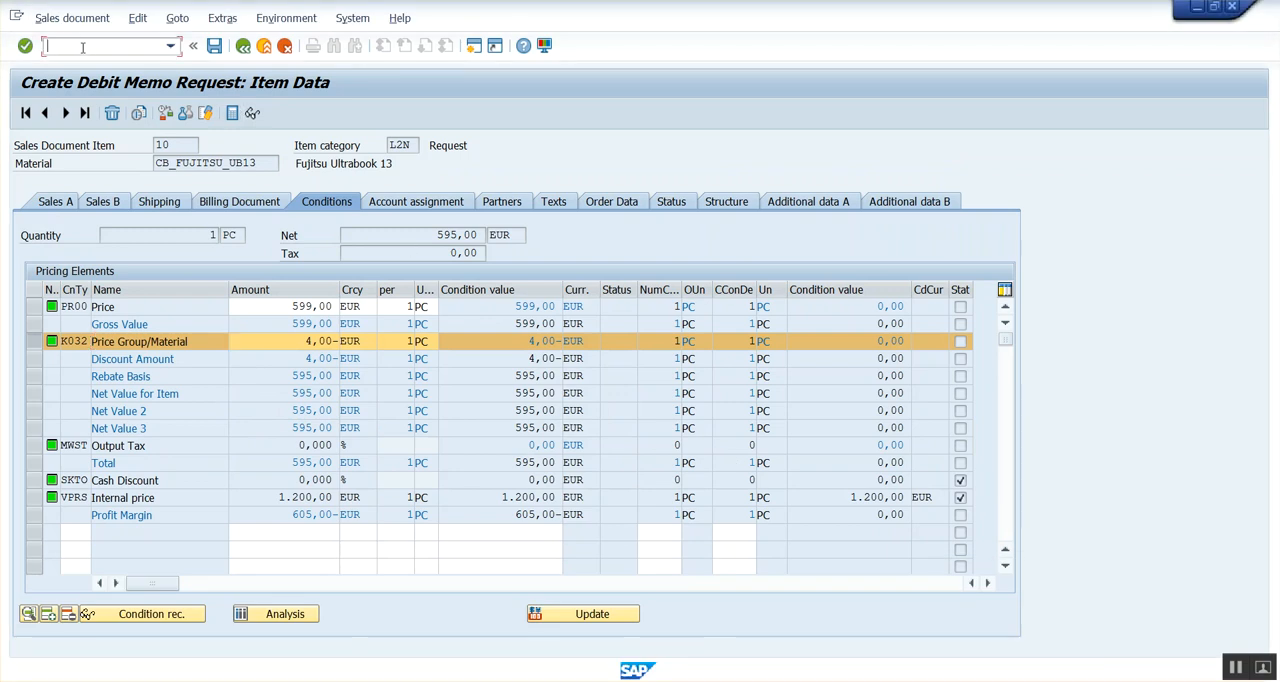
pyautogui.write('vofm')
pyautogui.press('Return')
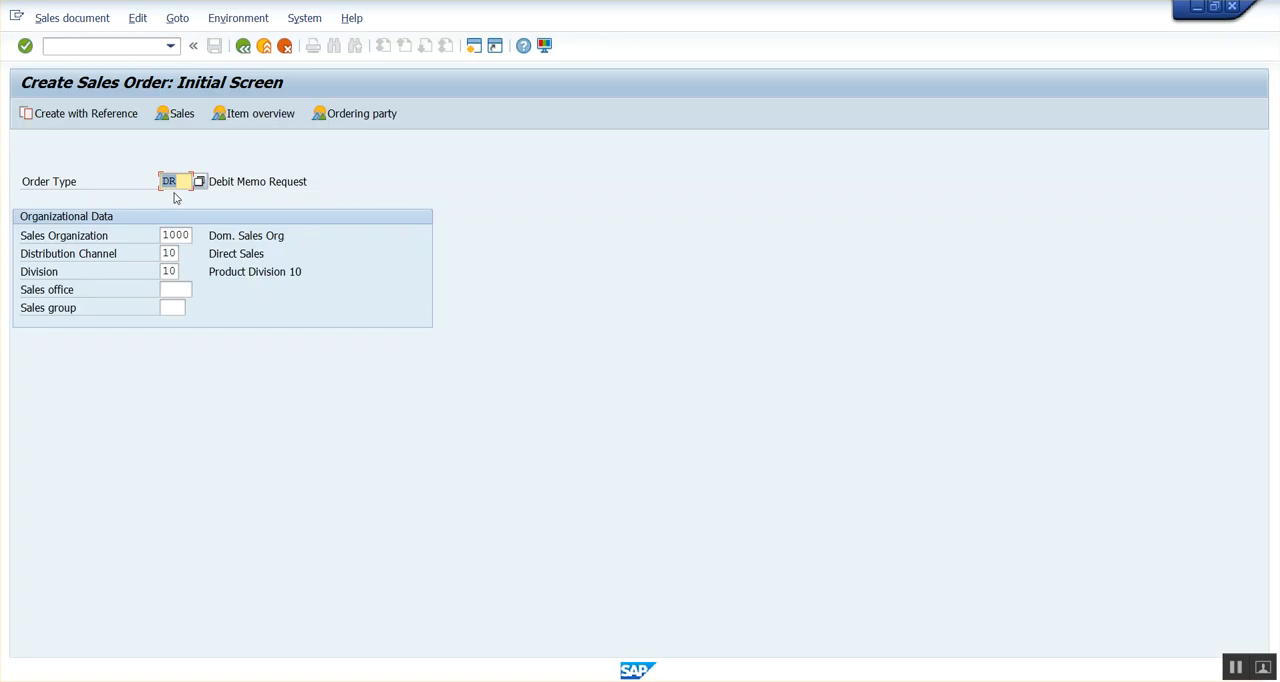
pyautogui.press('Return')
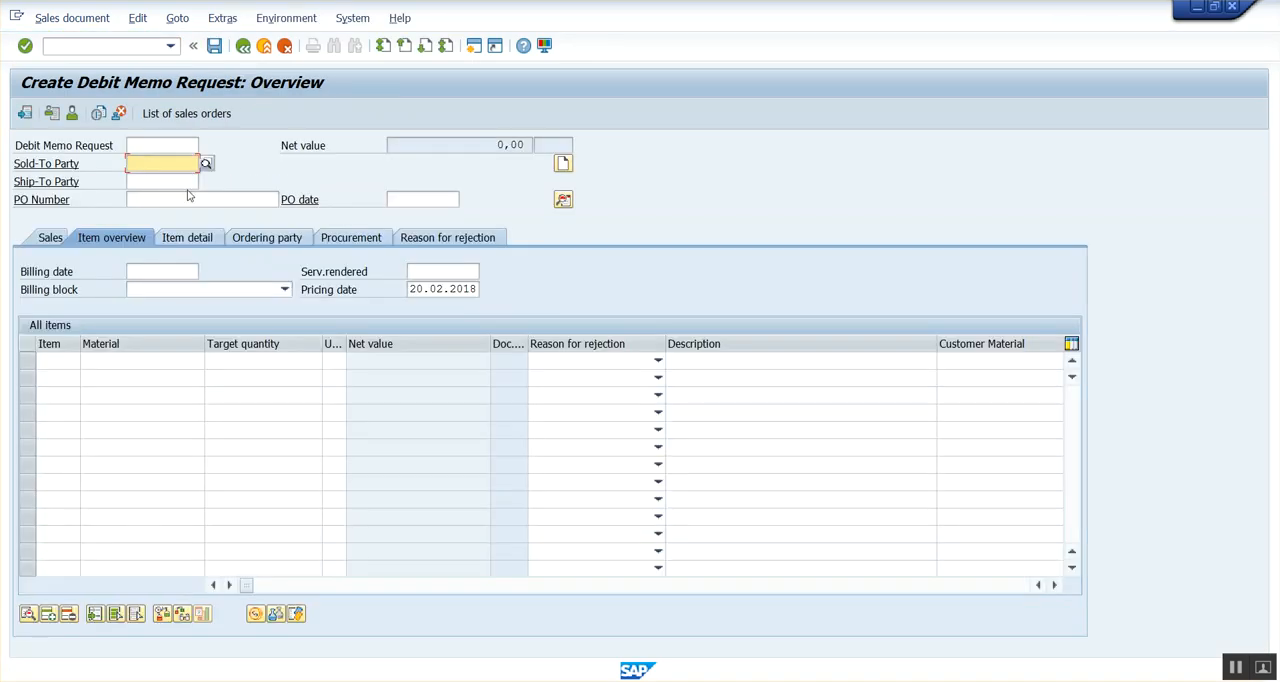
# Enter the sold-to customer number, PO number po-1000, and an item for material CB_FUJITSU_UB13 with target quantity 1.
pyautogui.click(156, 180)
pyautogui.click(156, 199)
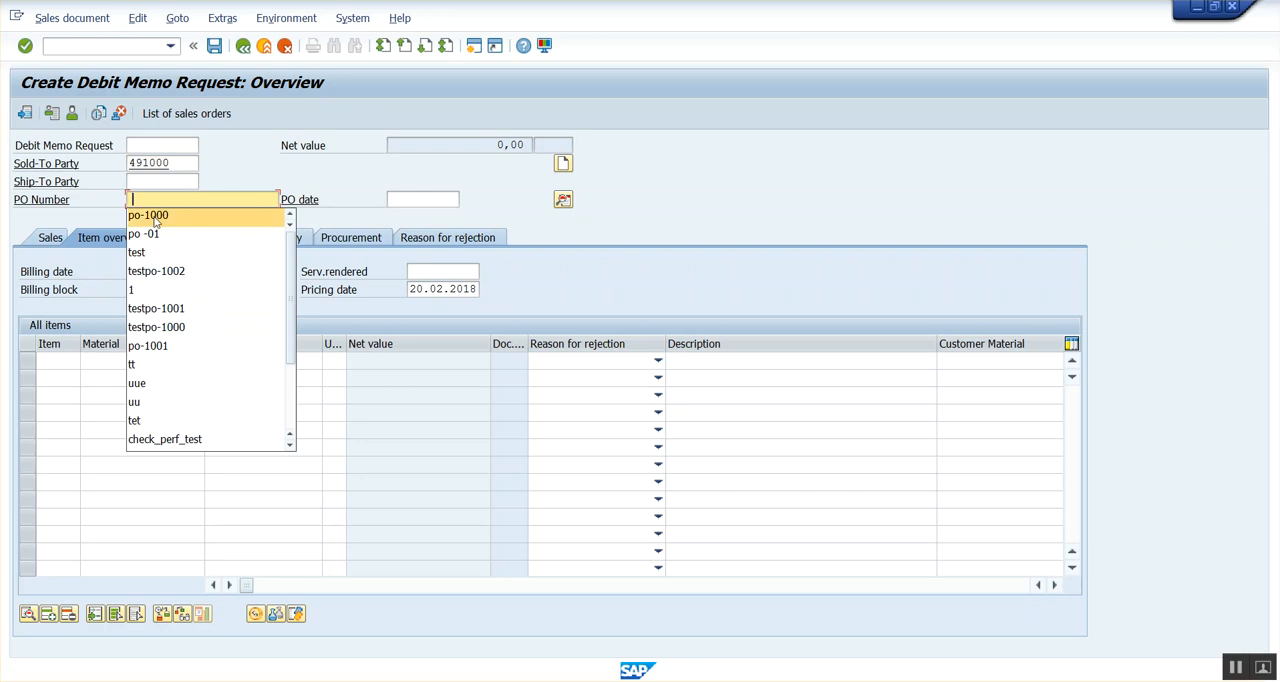
pyautogui.click(155, 217)
pyautogui.click(120, 361)
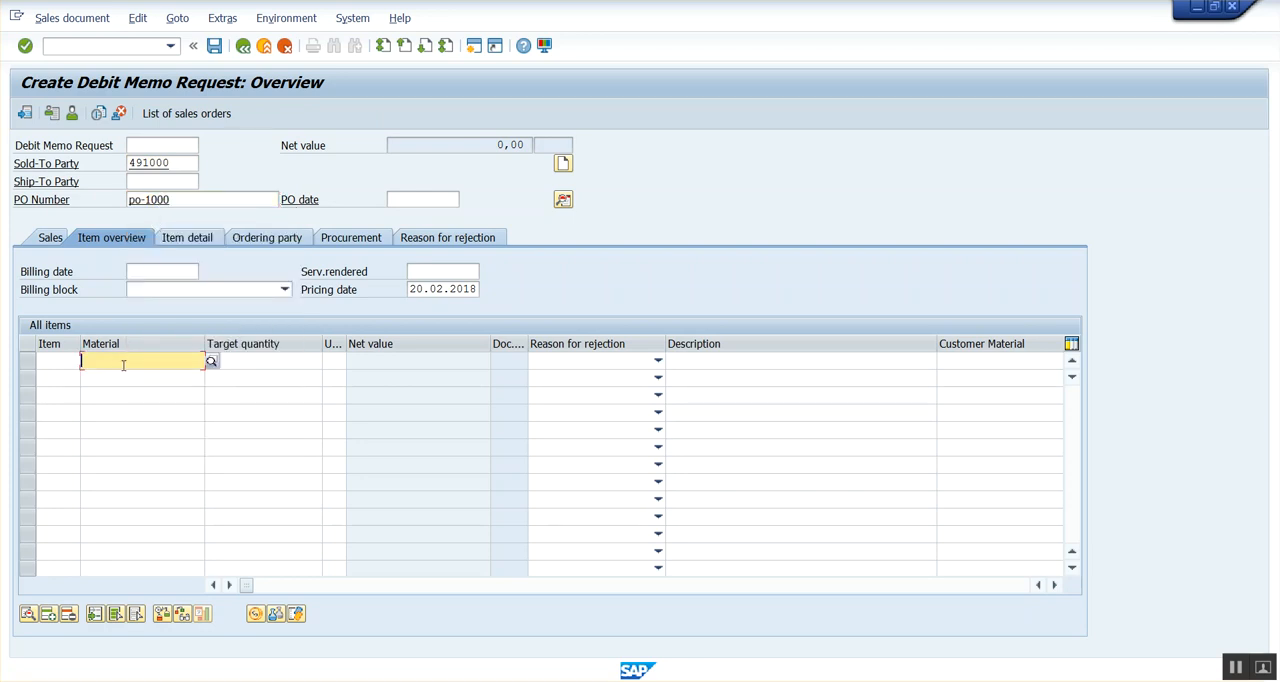
pyautogui.click(137, 376)
pyautogui.click(245, 362)
pyautogui.write('1')
pyautogui.press('Return')
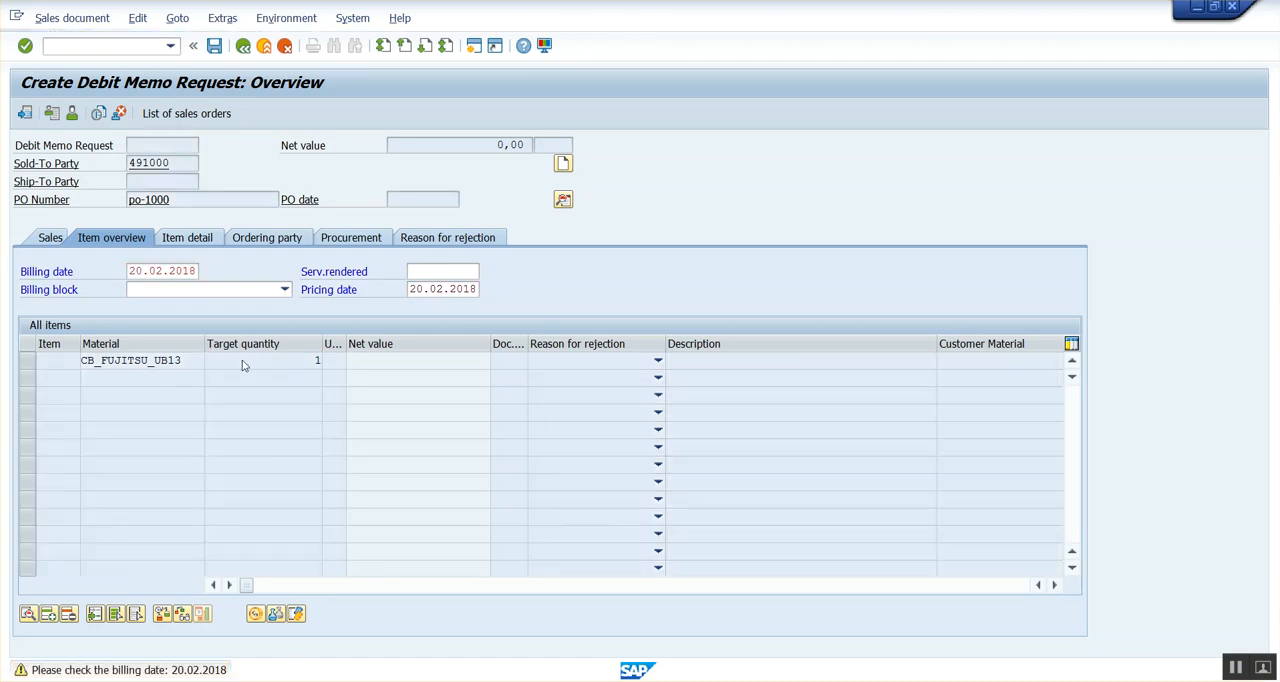
# Open the pricing conditions of item 10 and select the K032, K005 and K007 discount lines for review.
pyautogui.click(27, 361)
pyautogui.click(256, 614)
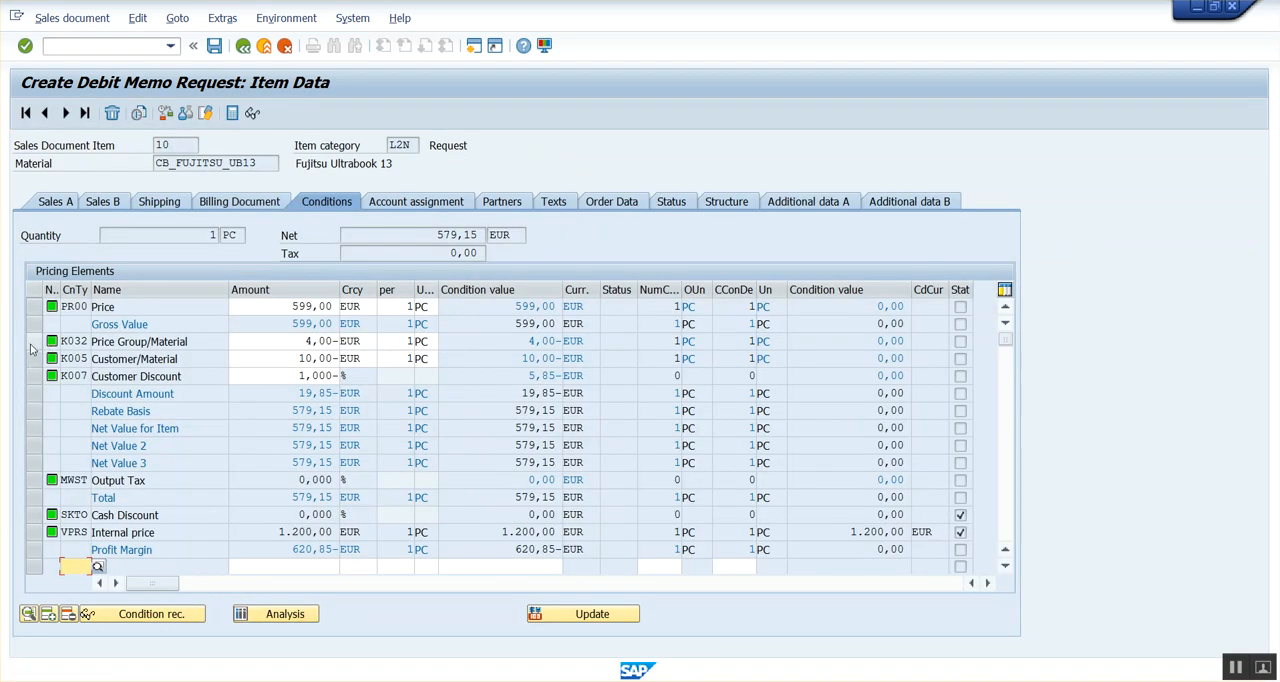
pyautogui.click(31, 345)
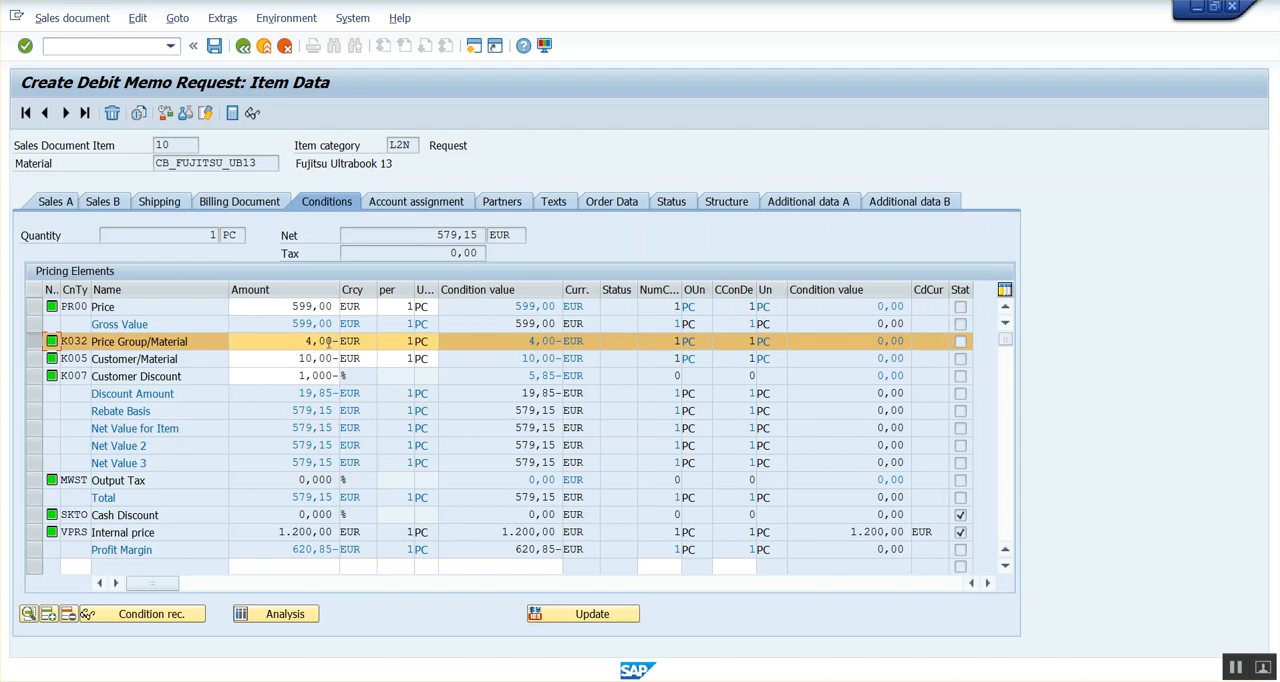
pyautogui.keyDown('ctrl'); pyautogui.click(34, 360); pyautogui.keyUp('ctrl')
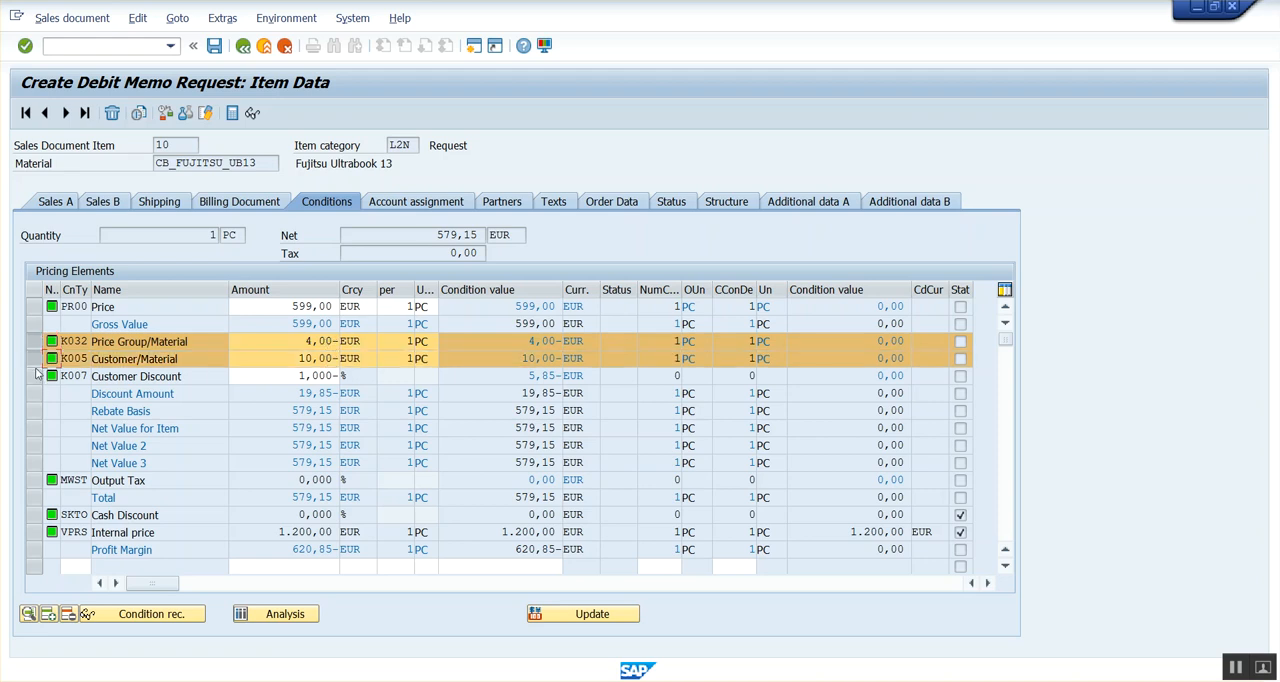
pyautogui.keyDown('ctrl'); pyautogui.click(36, 377); pyautogui.keyUp('ctrl')
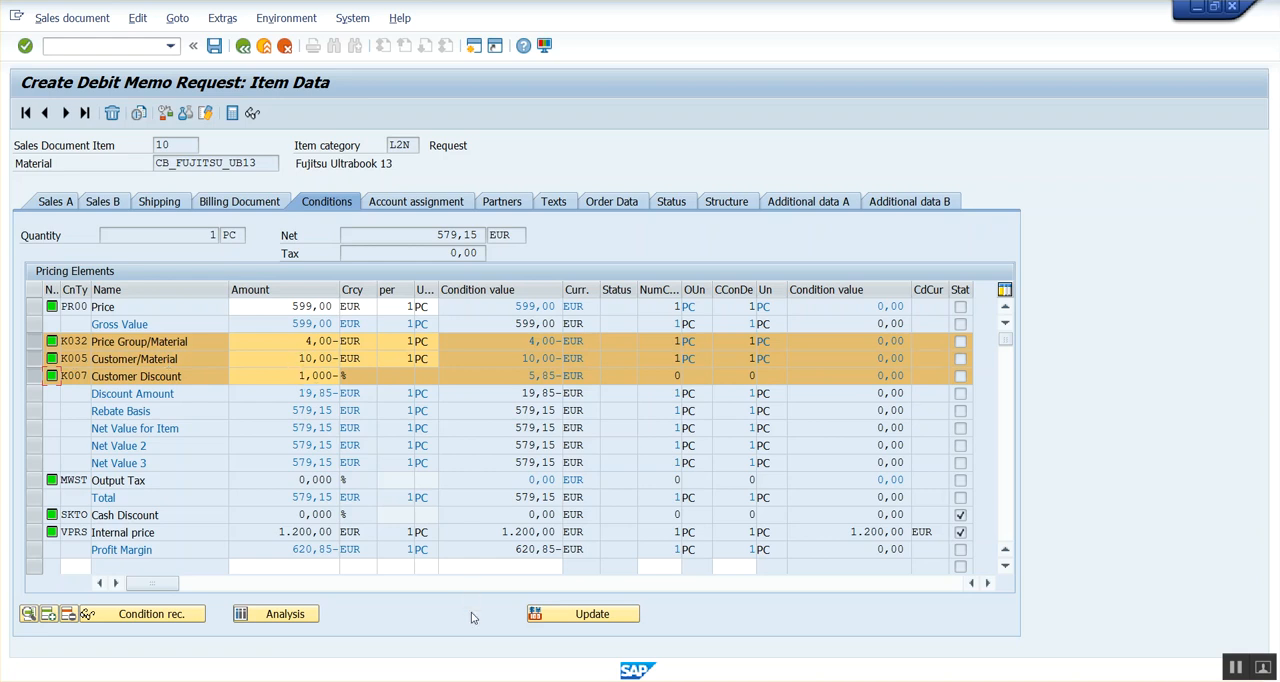
# Compare the new request's discounts with the requirements of steps 103 to 105 in RVAA01 and with the earlier debit memo request's conditions.
pyautogui.click(460, 681)
pyautogui.click(305, 653)
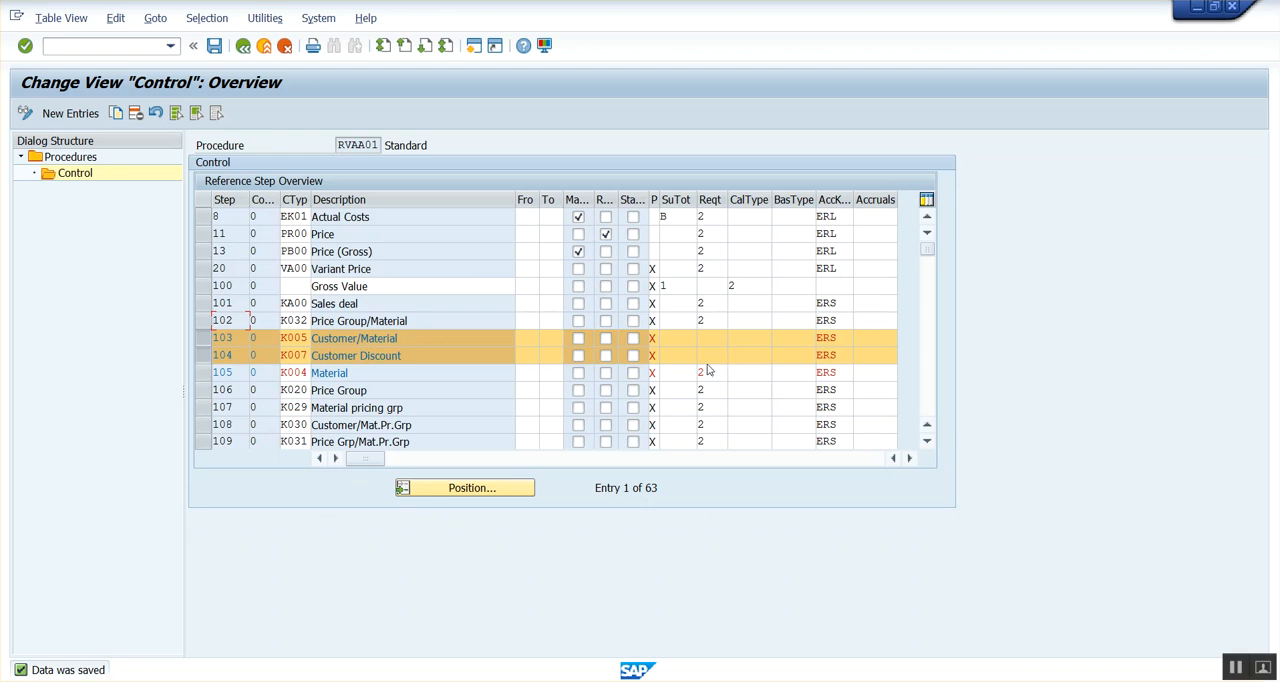
pyautogui.hotkey('alt', 'Tab')
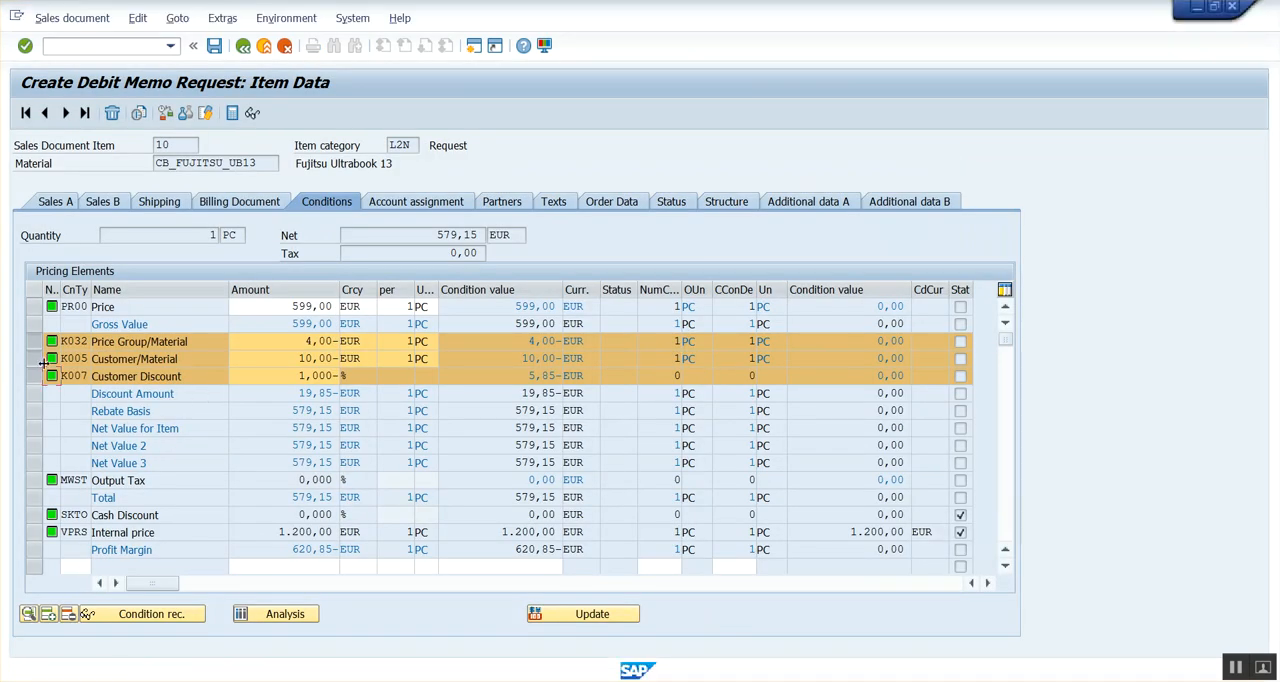
pyautogui.hotkey('alt', 'Tab')
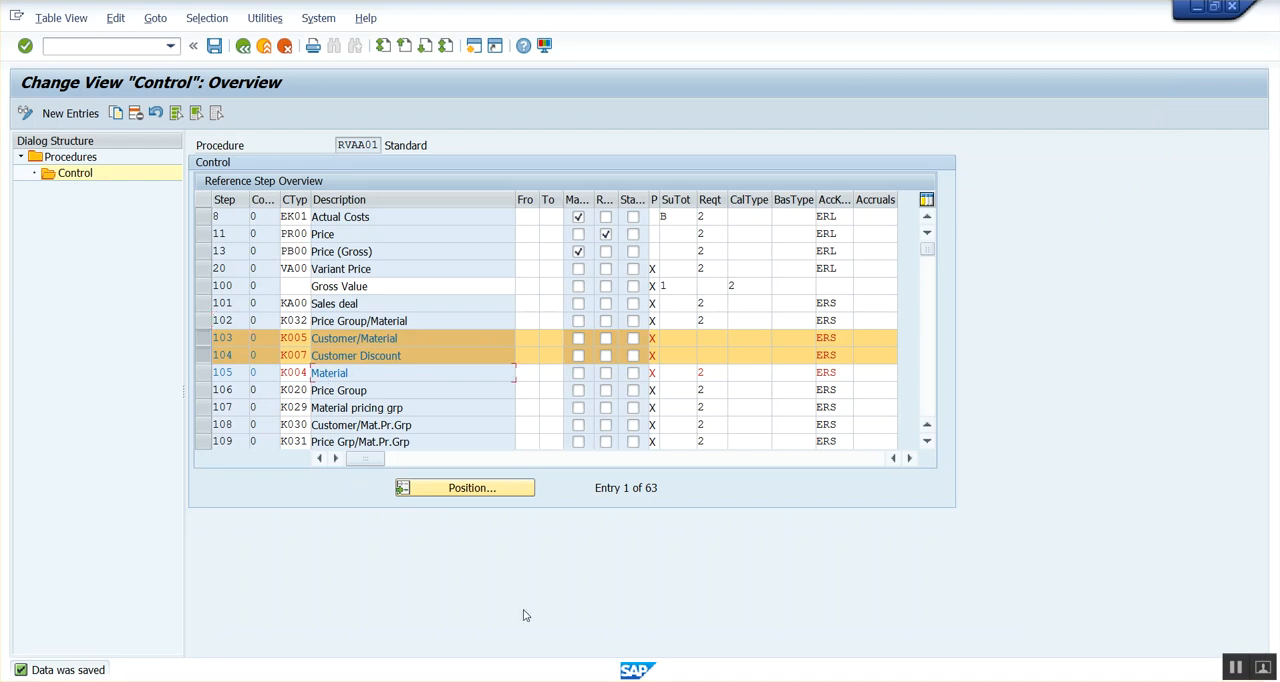
pyautogui.click(514, 681)
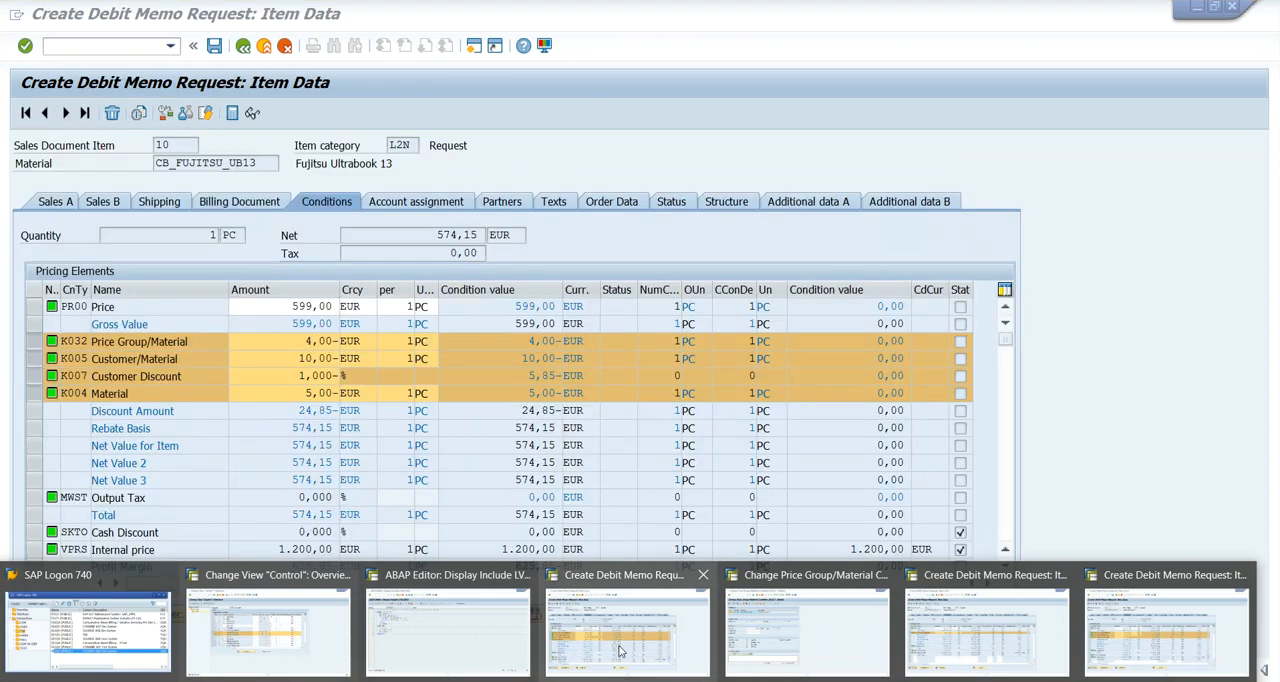
pyautogui.click(627, 630)
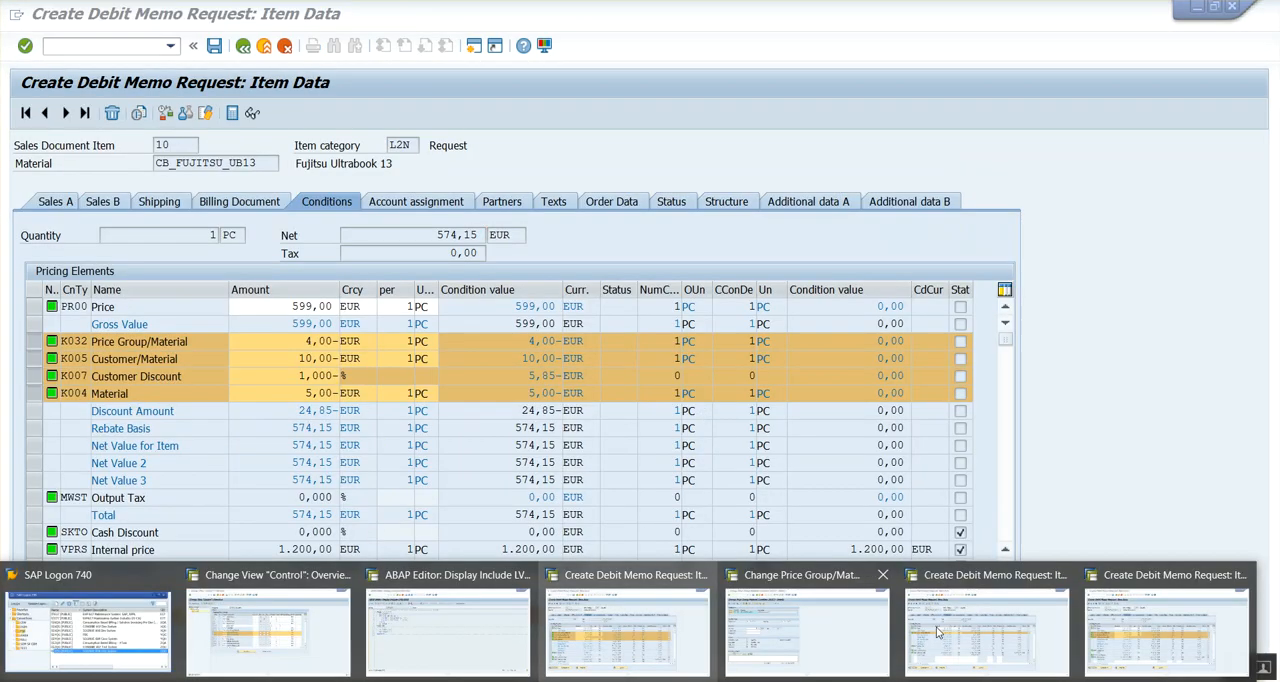
# Set requirement 2 for step 103 (K005) and step 104 (K007) in pricing procedure RVAA01.
pyautogui.click(1160, 632)
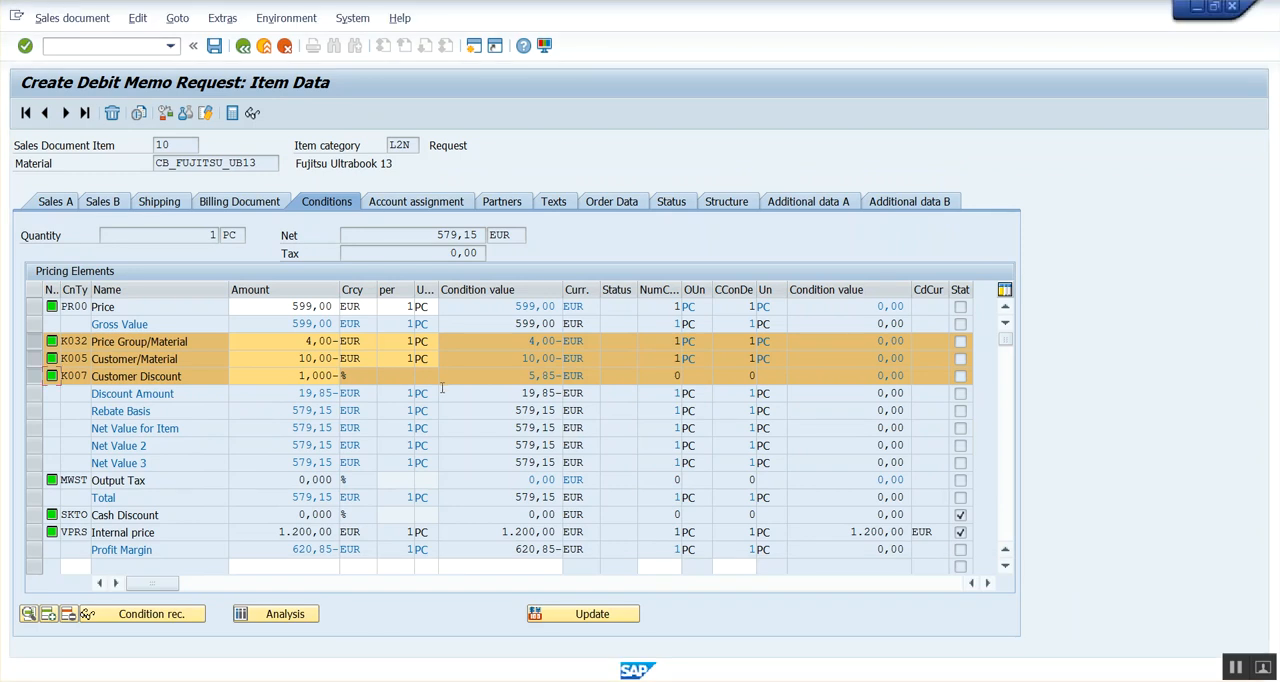
pyautogui.moveTo(521, 678)
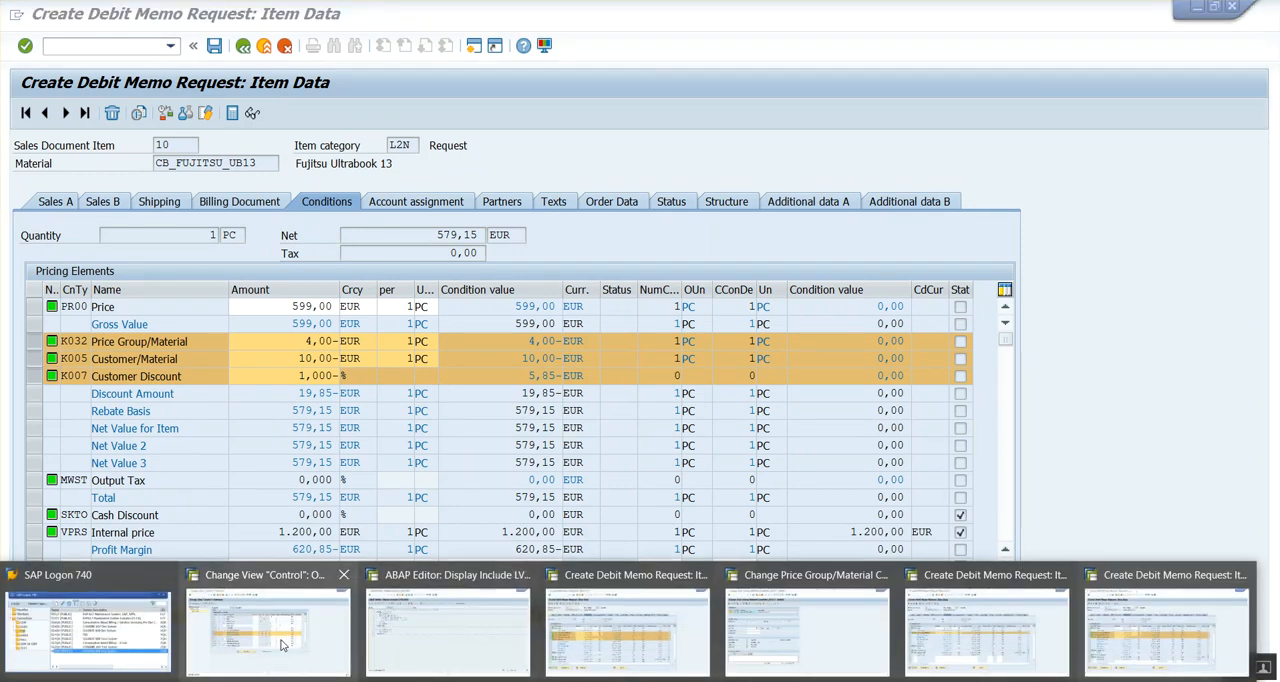
pyautogui.click(283, 643)
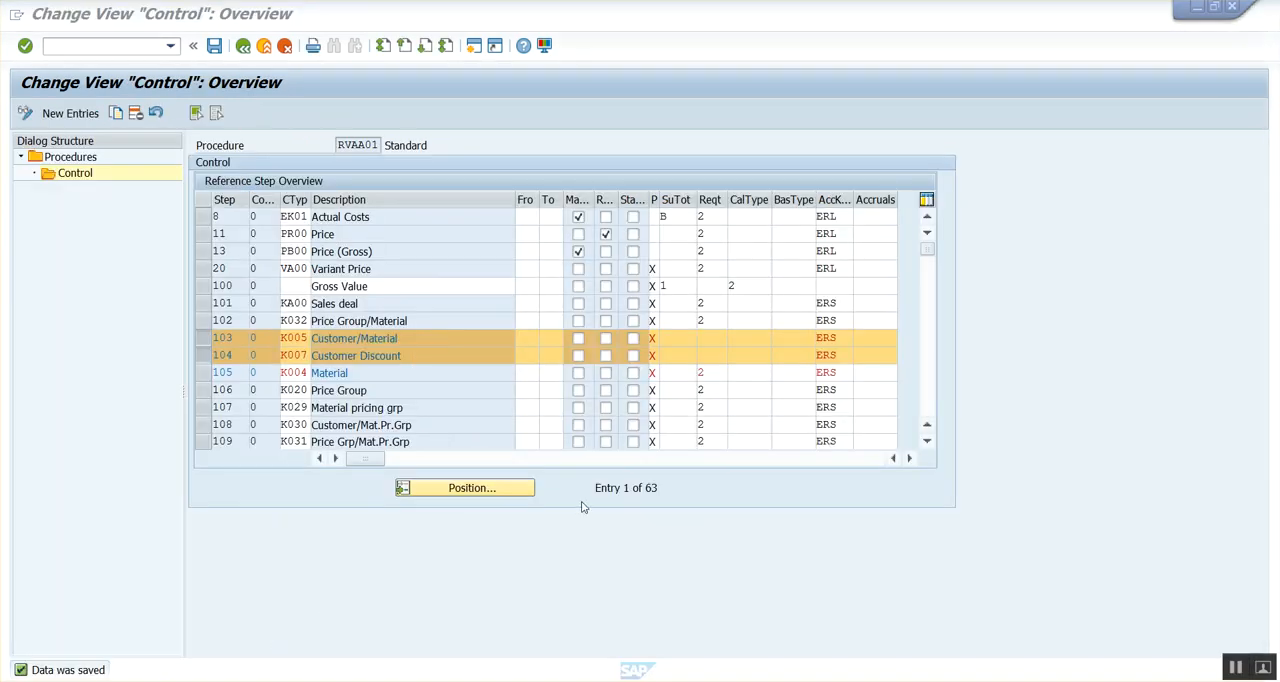
pyautogui.click(714, 340)
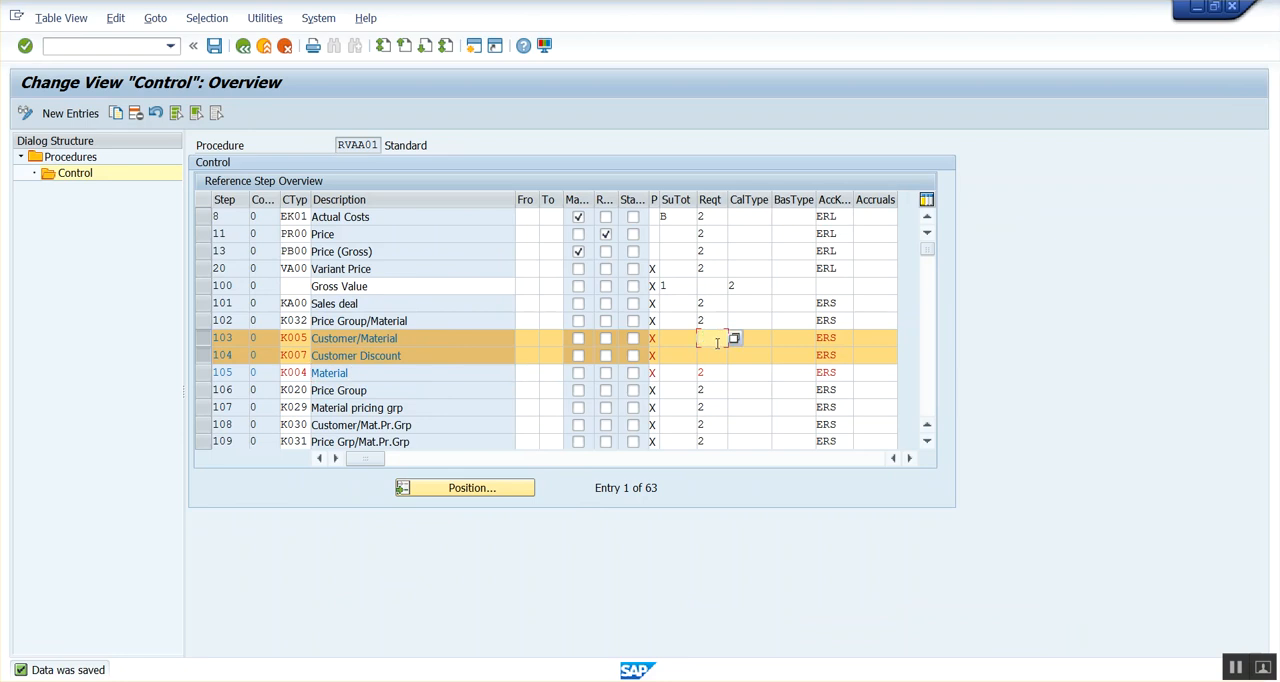
pyautogui.write('2')
pyautogui.click(713, 356)
pyautogui.write('2')
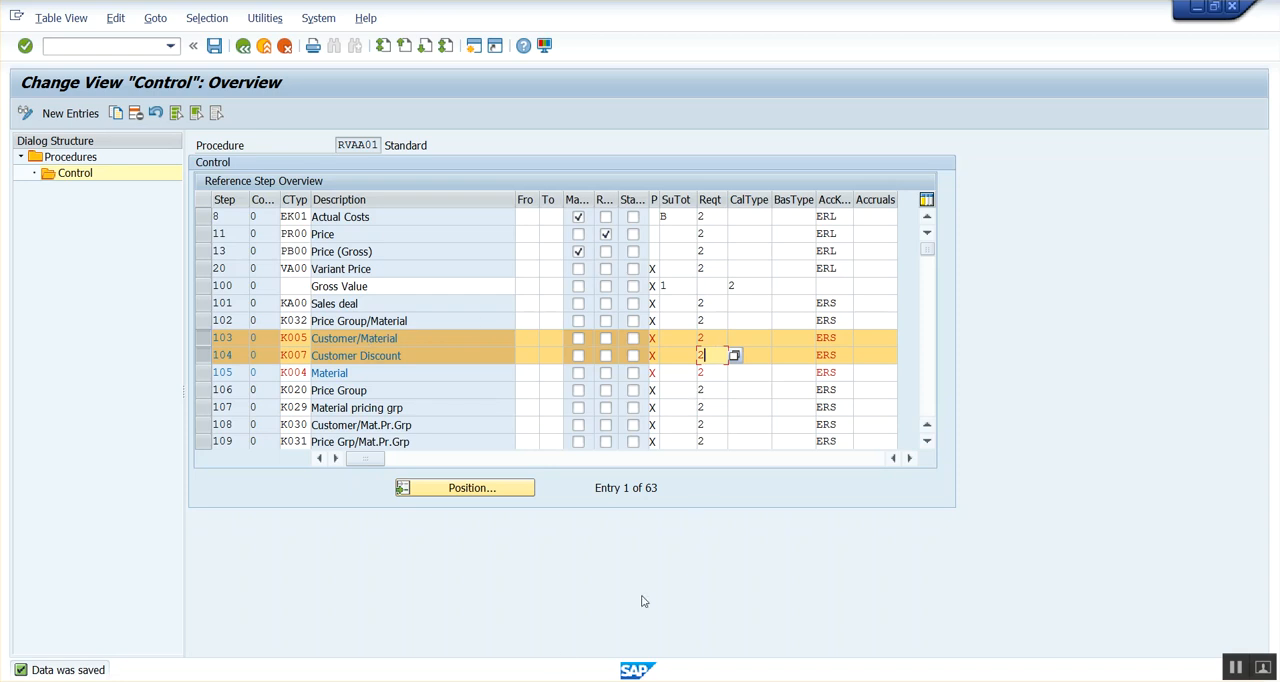
# Save the requirement changes in procedure RVAA01 and switch its Control overview to display mode.
pyautogui.click(466, 650)
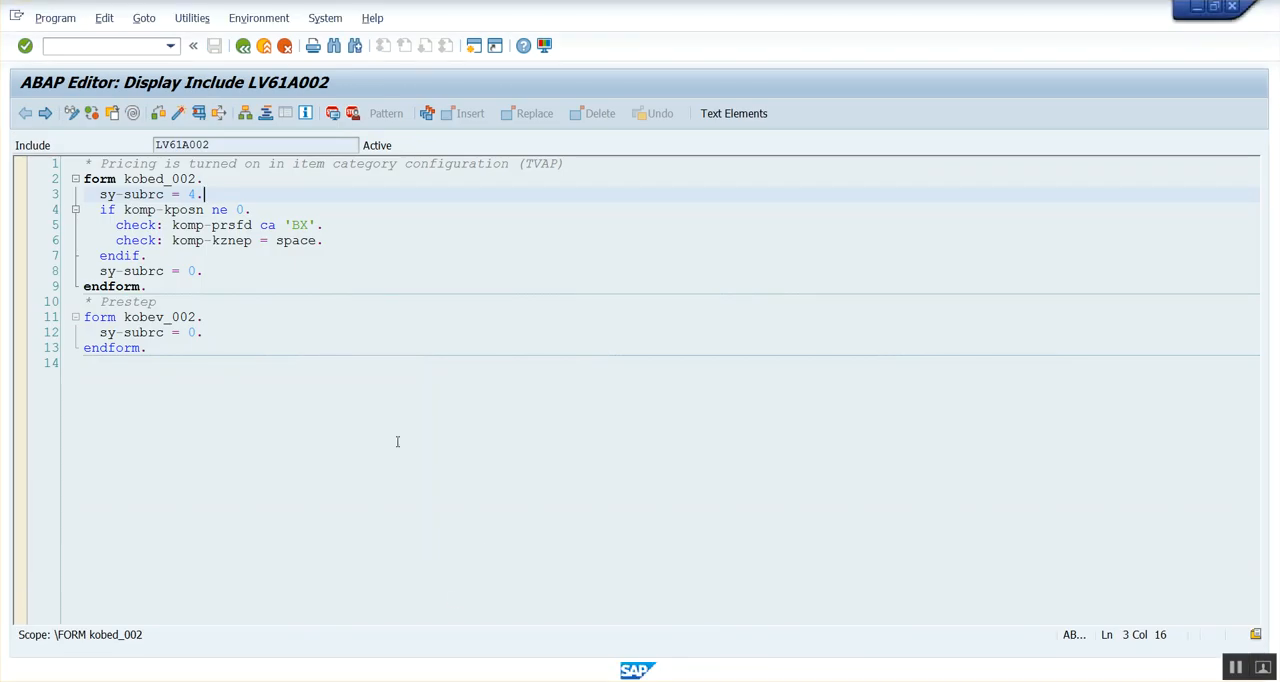
pyautogui.hotkey('alt', 'Tab')
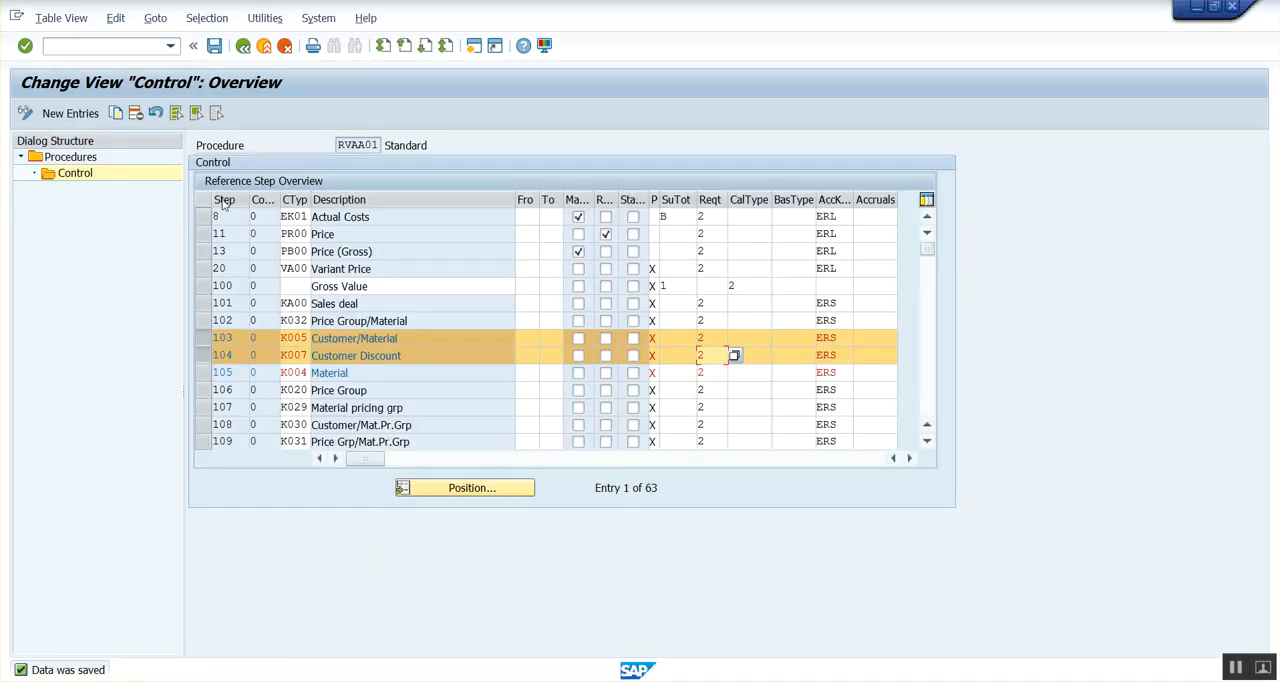
pyautogui.click(214, 47)
pyautogui.click(26, 114)
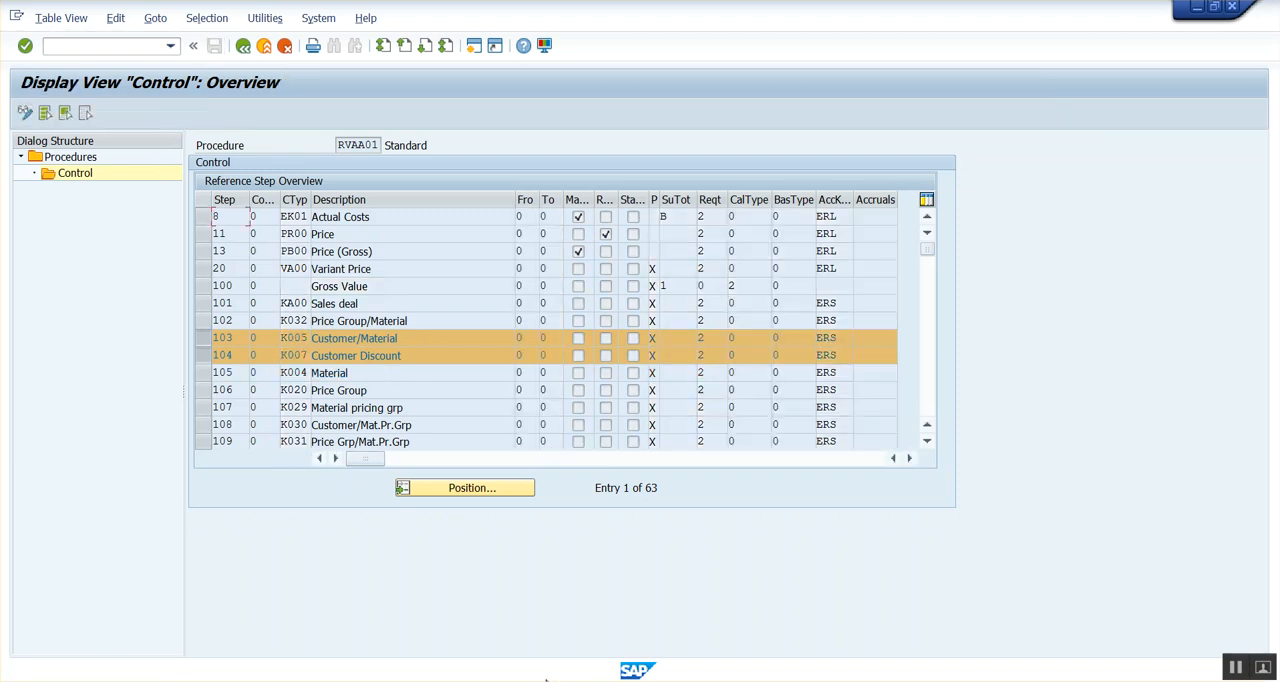
# Clear the exclusion indicator of the K032 price group/material condition record for CB_FUJITSU_UB13 and save the record.
pyautogui.click(834, 643)
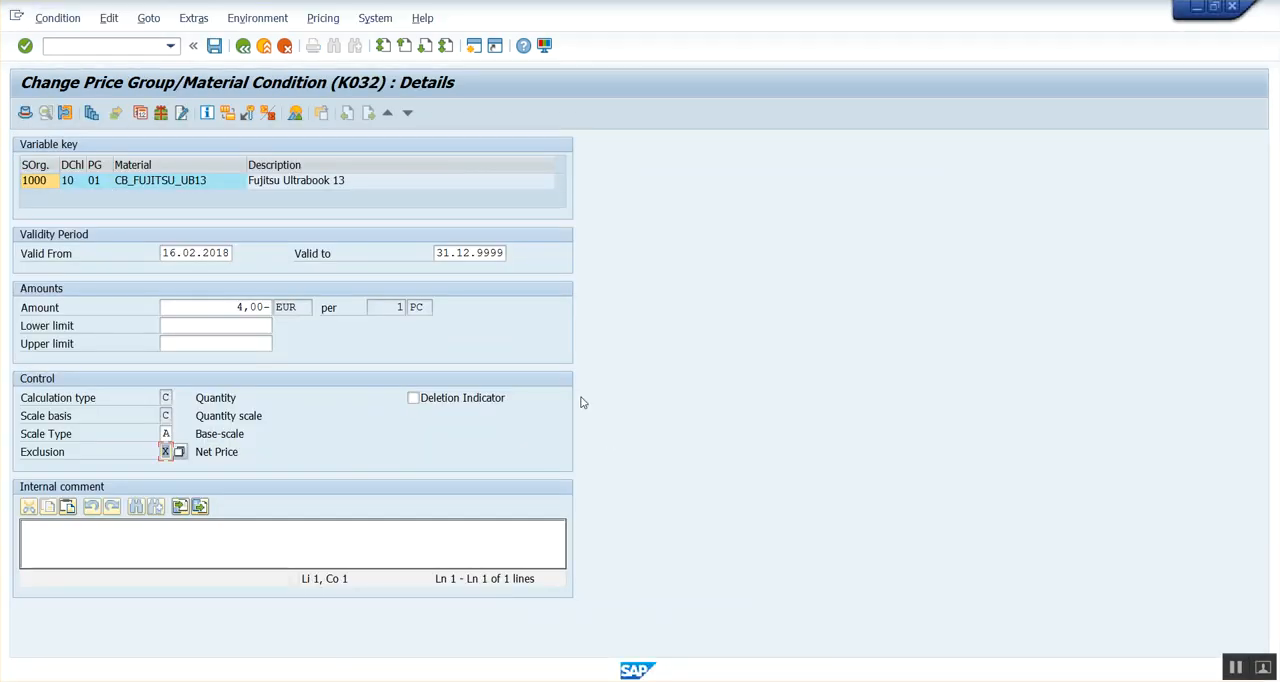
pyautogui.press('BackSpace')
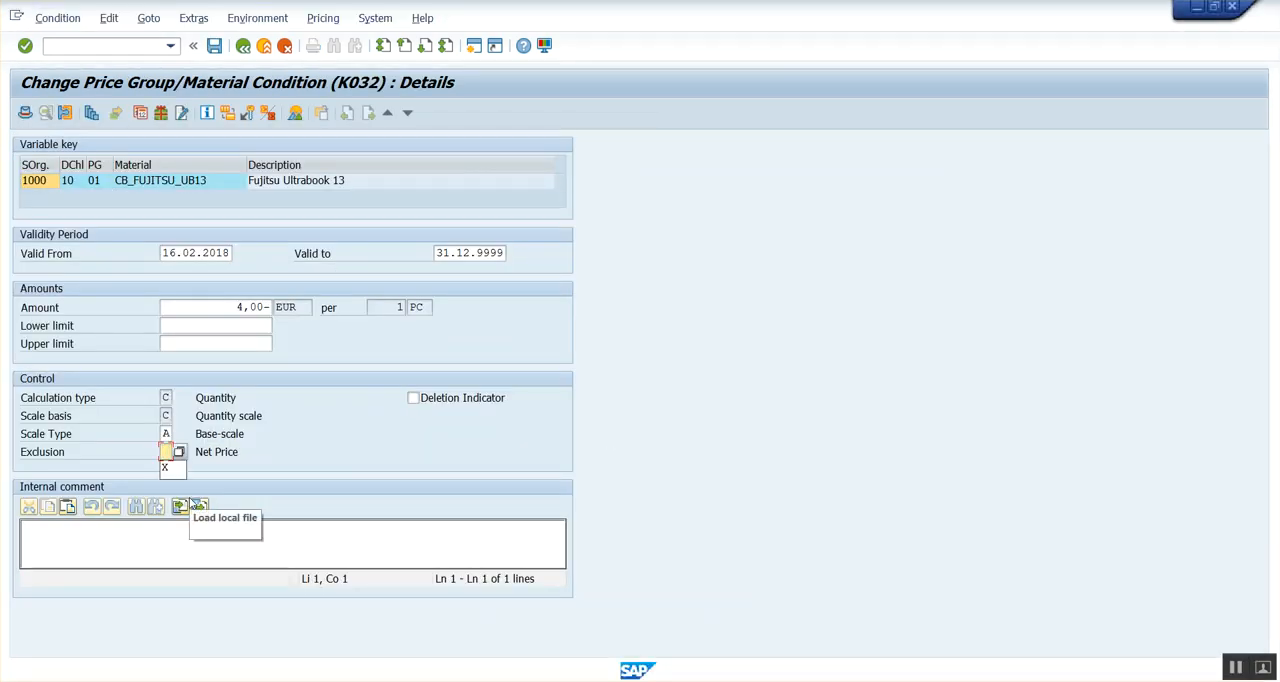
pyautogui.click(316, 447)
pyautogui.click(217, 48)
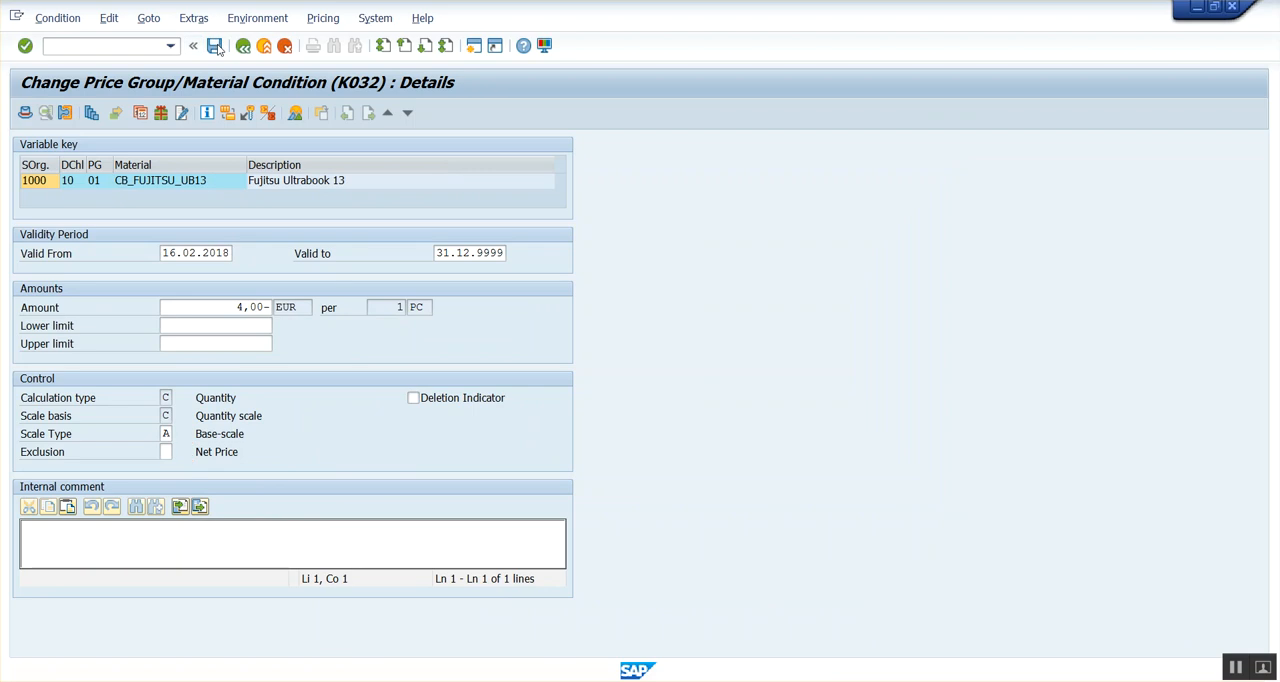
# Start transaction VA01 in the condition record's session and open a DR Debit Memo Request for sales area 1000/10/10.
pyautogui.write('/nva01')
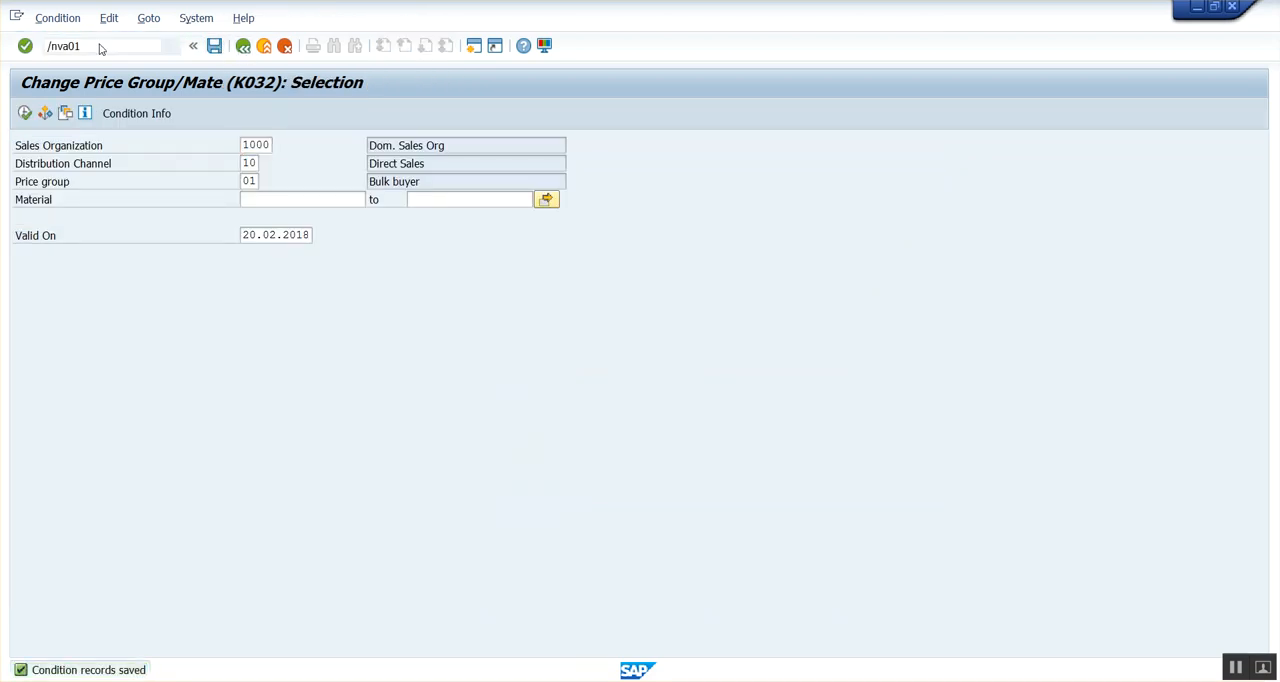
pyautogui.press('Return')
pyautogui.press('Return')
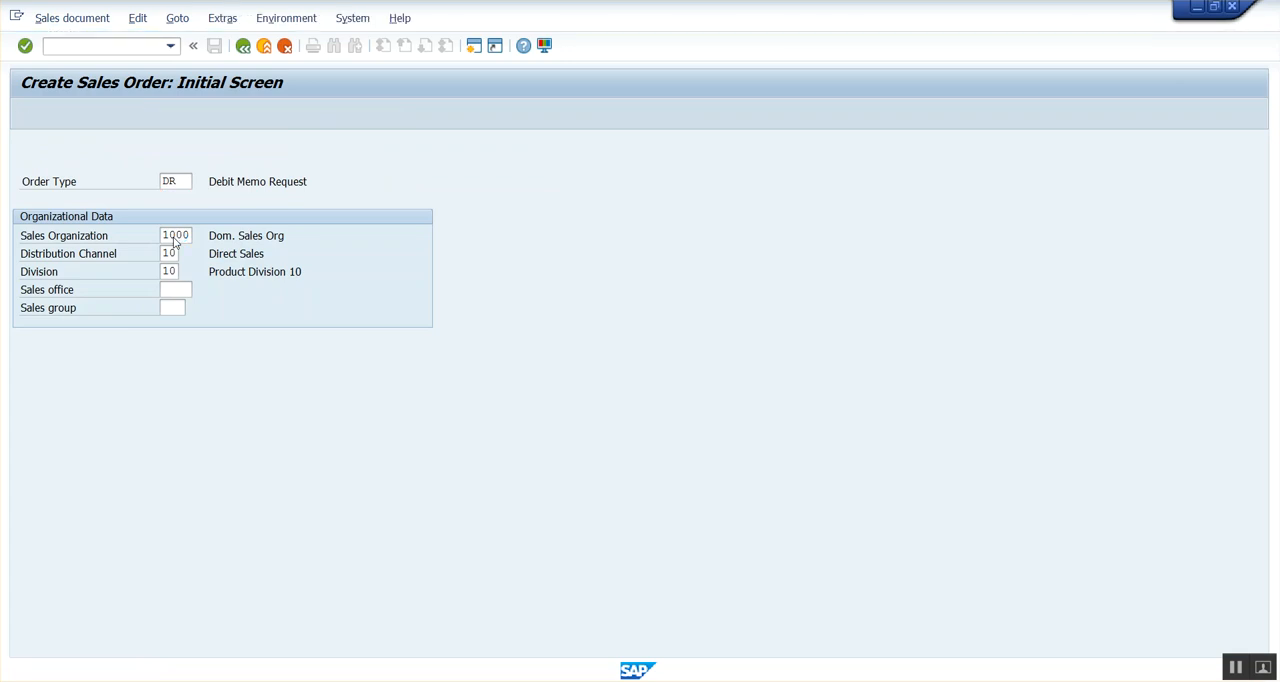
# Enter the sold-to customer number, PO number po-1000, and an item for material CB_FUJITSU_UB13 with target quantity 1 in the new request.
pyautogui.click(157, 165)
pyautogui.click(152, 179)
pyautogui.click(158, 200)
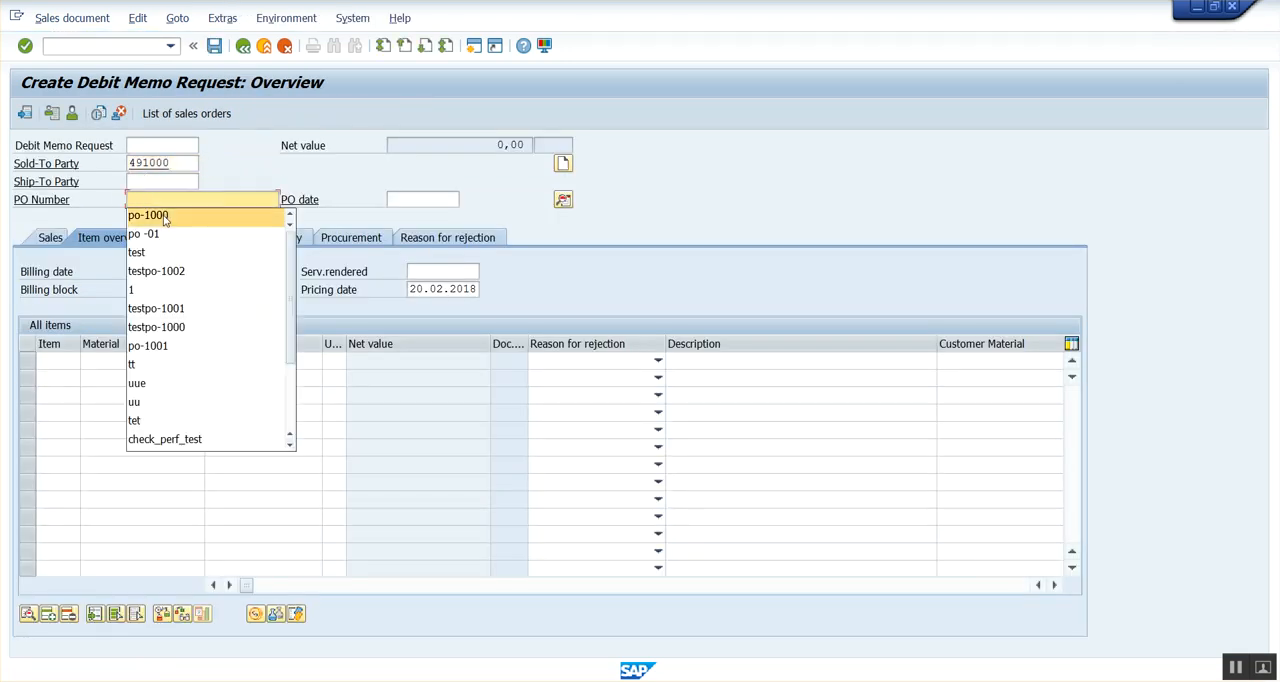
pyautogui.click(165, 217)
pyautogui.click(129, 362)
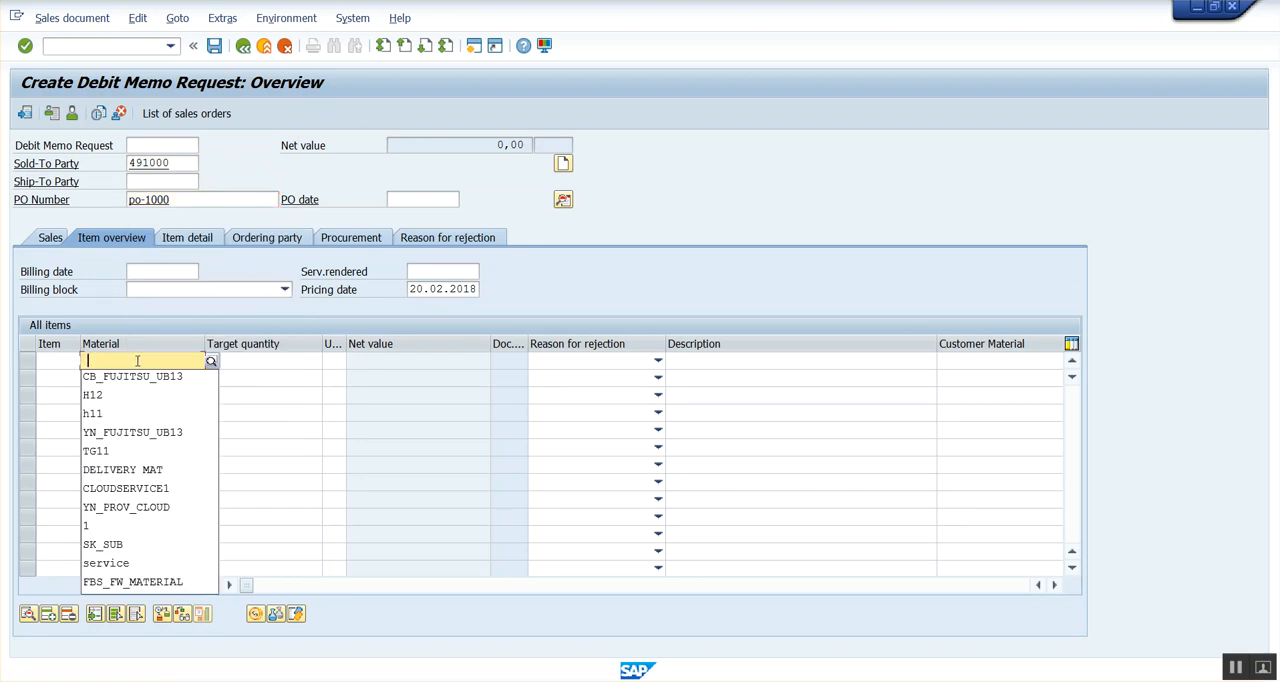
pyautogui.click(139, 378)
pyautogui.click(240, 362)
pyautogui.click(250, 378)
pyautogui.press('Return')
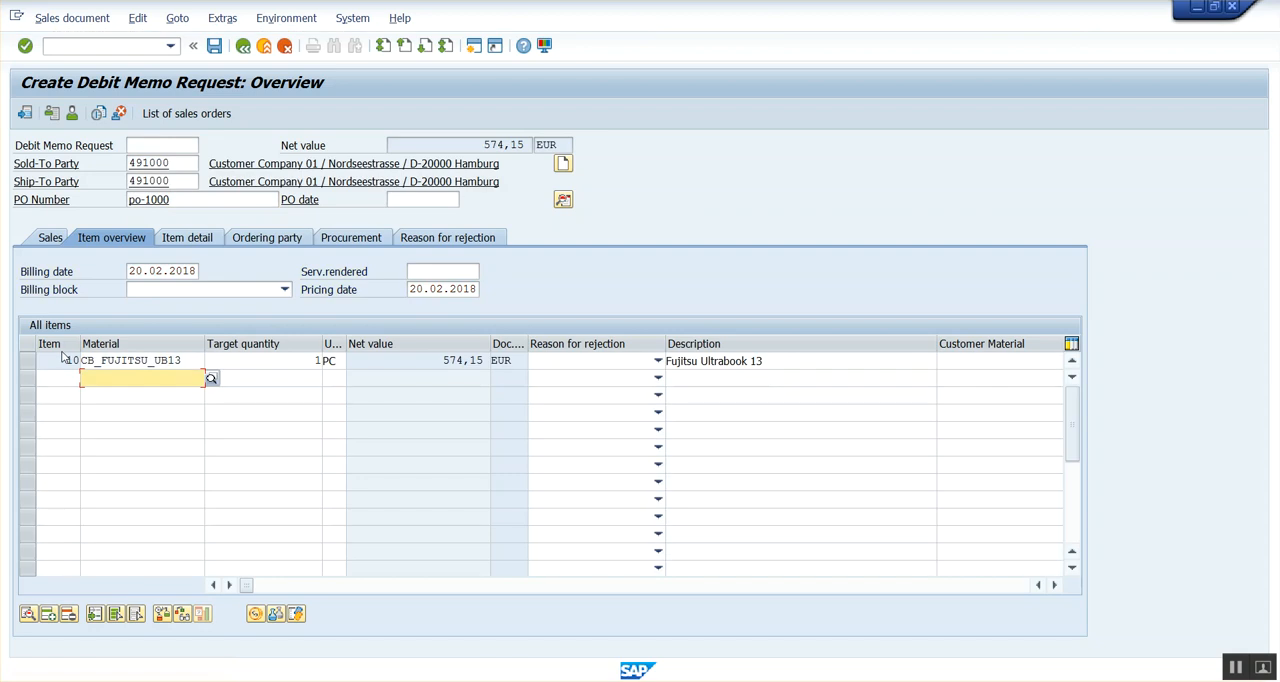
# Open the pricing conditions of item 10 and mark step 102 (K032) in procedure RVAA01 for comparison with the item's discounts.
pyautogui.click(30, 362)
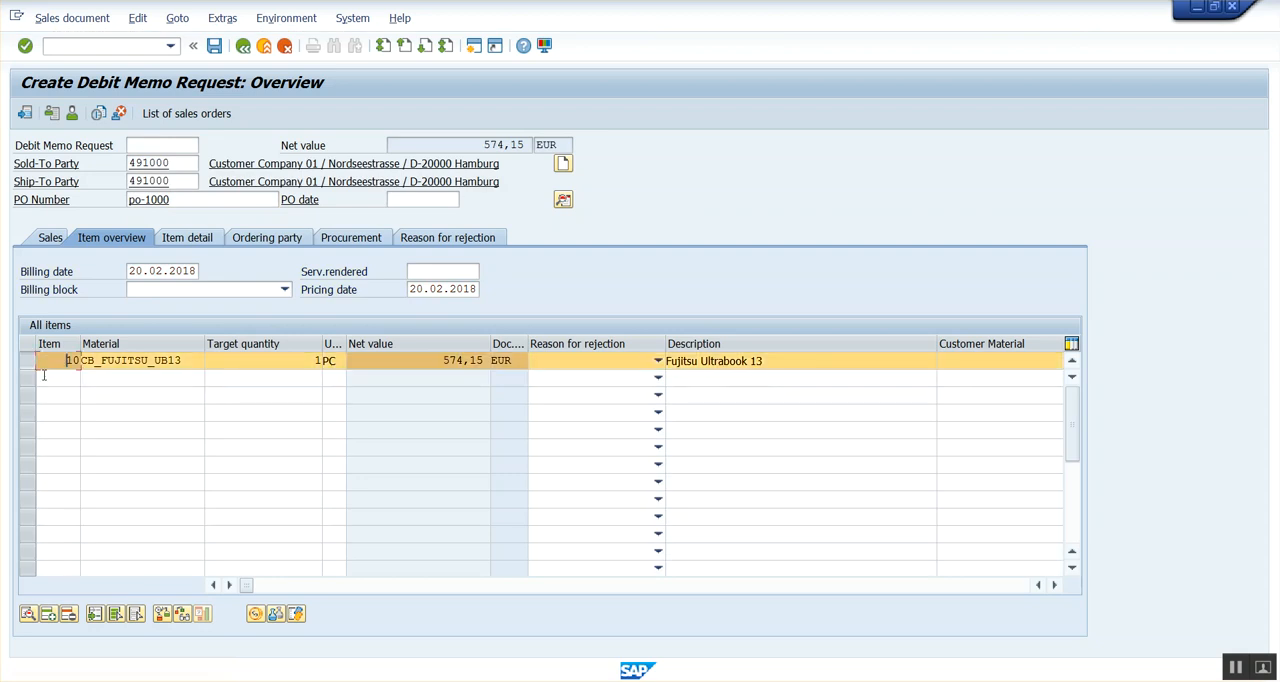
pyautogui.click(256, 614)
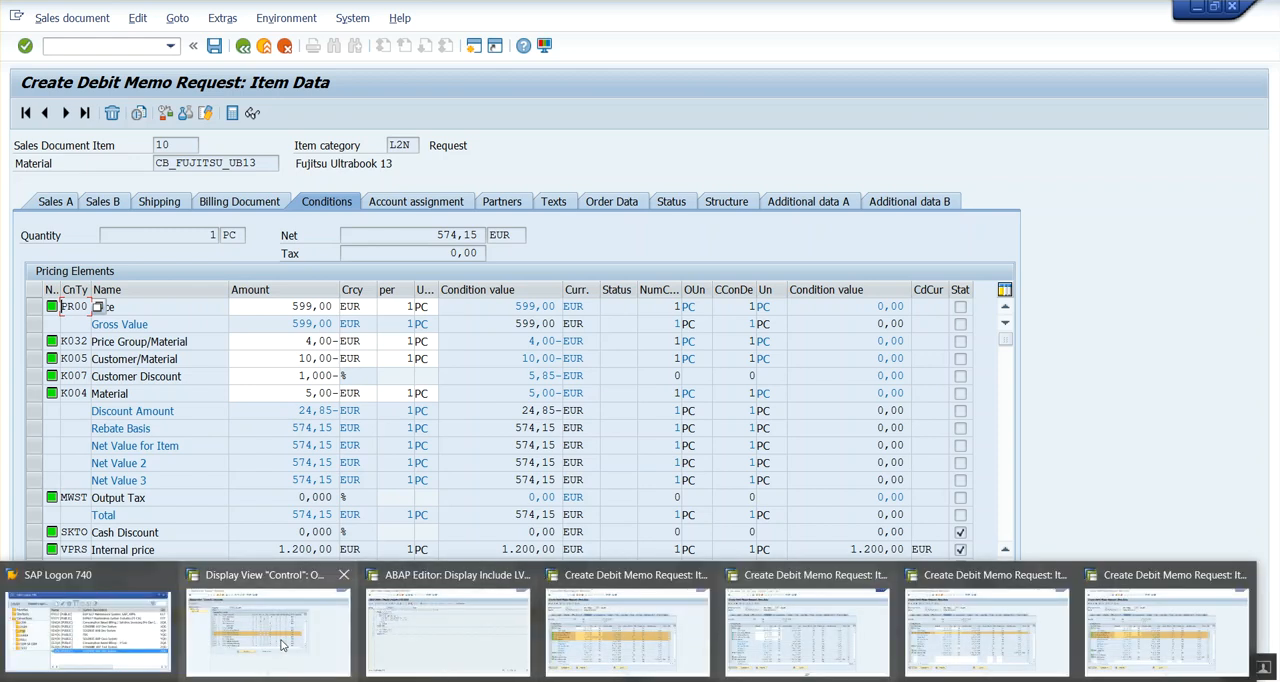
pyautogui.click(304, 635)
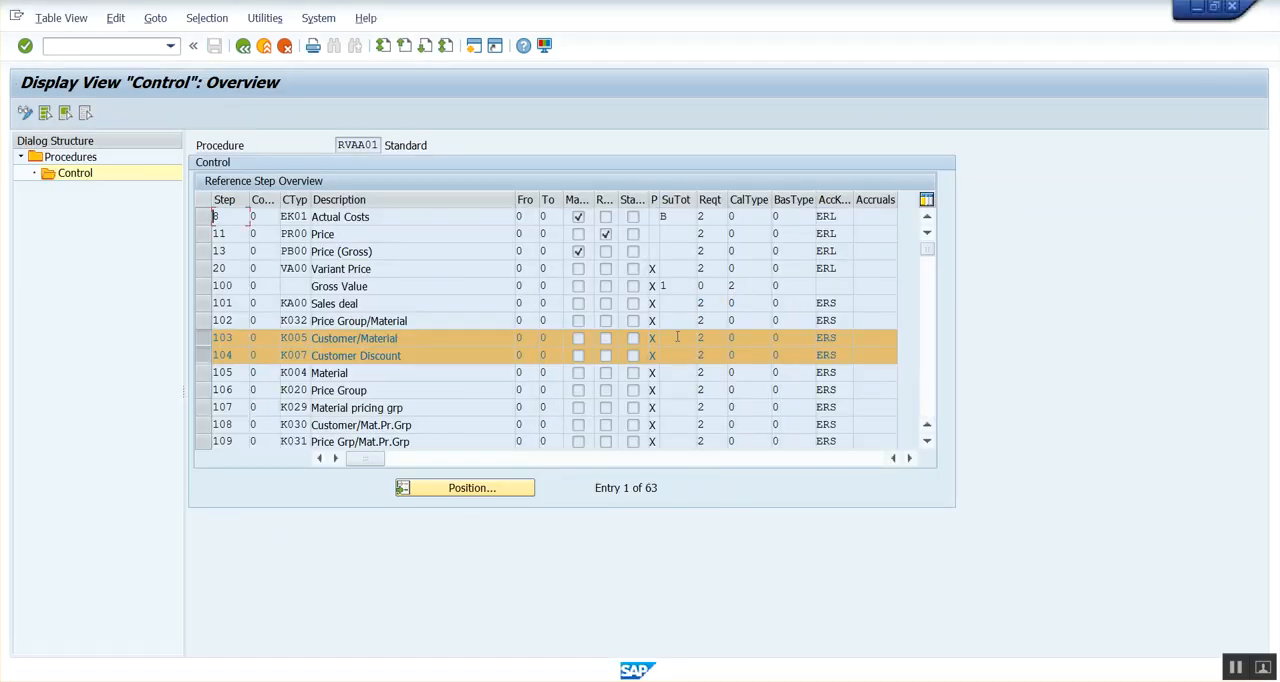
pyautogui.click(203, 320)
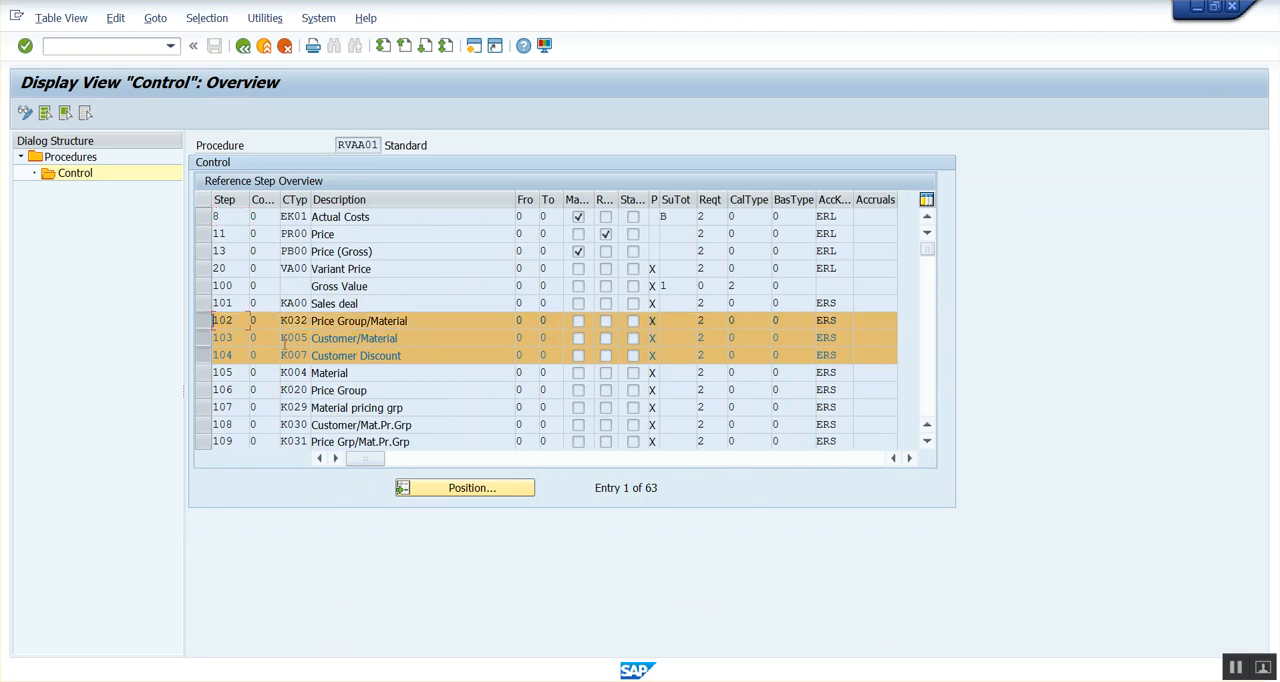